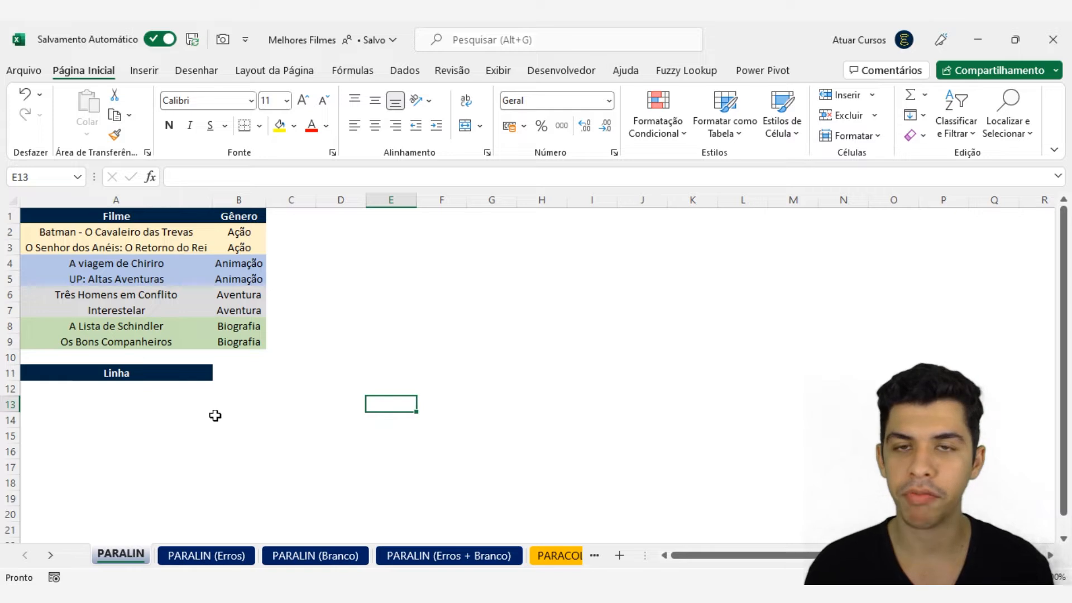
Fill cell F3 yellow and cell G3 red
left_click(171, 390)
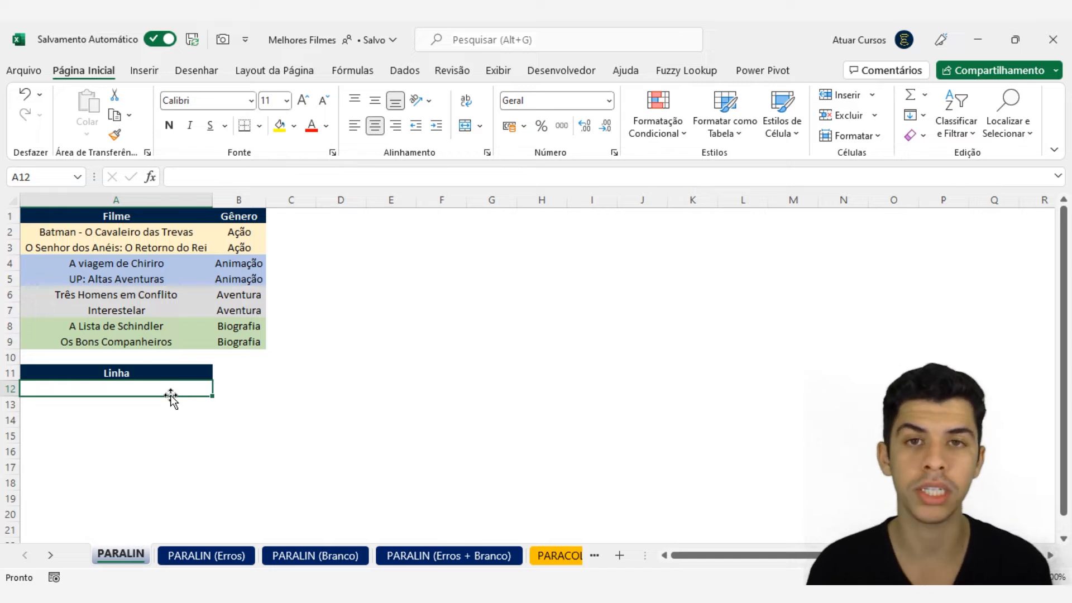
left_click(441, 247)
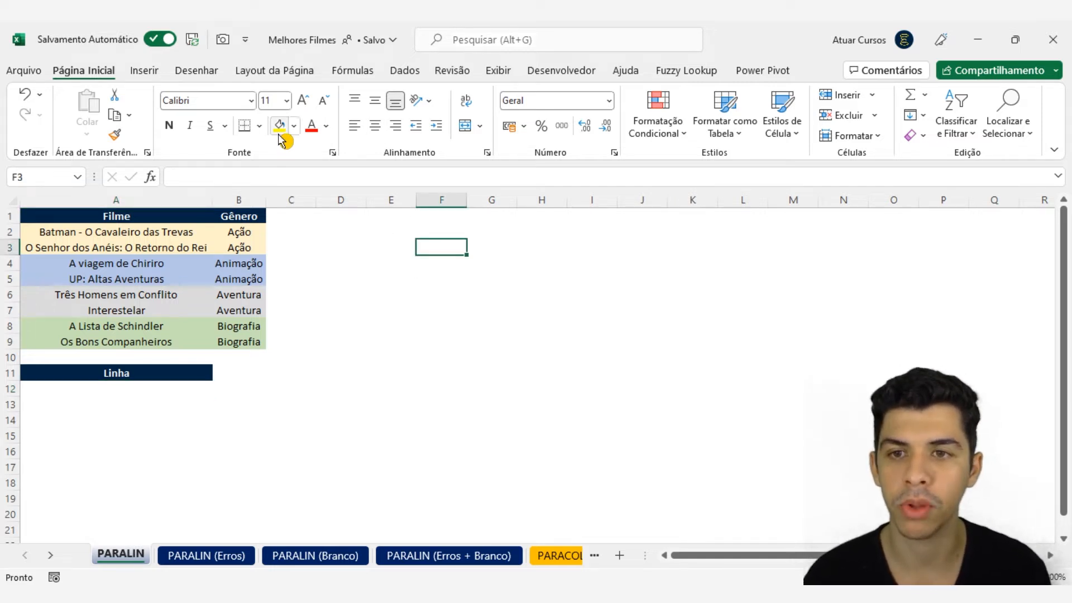
left_click(279, 125)
left_click(488, 249)
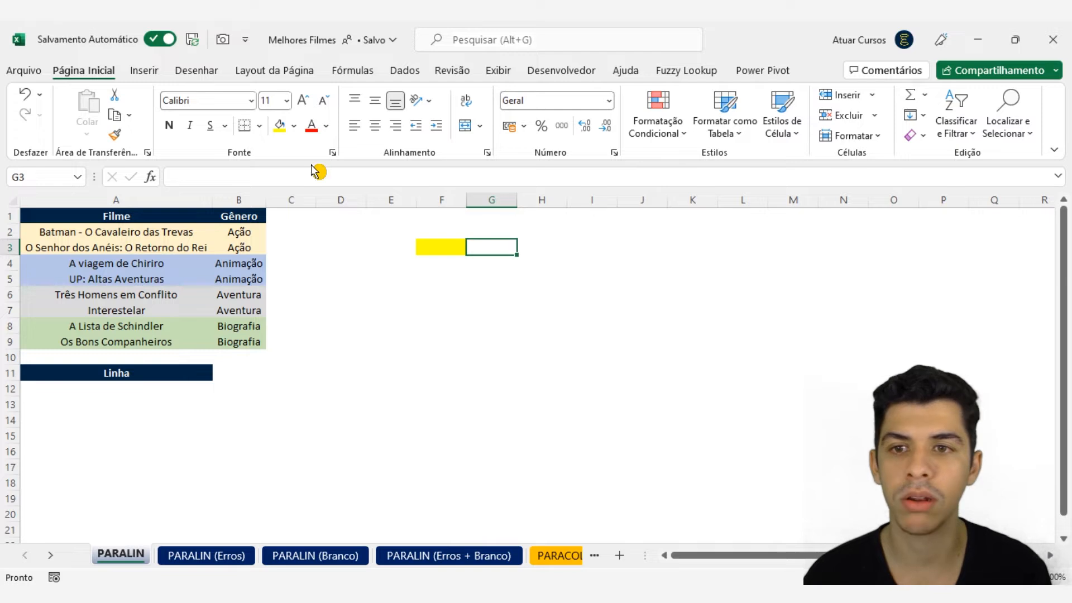
left_click(294, 127)
left_click(302, 273)
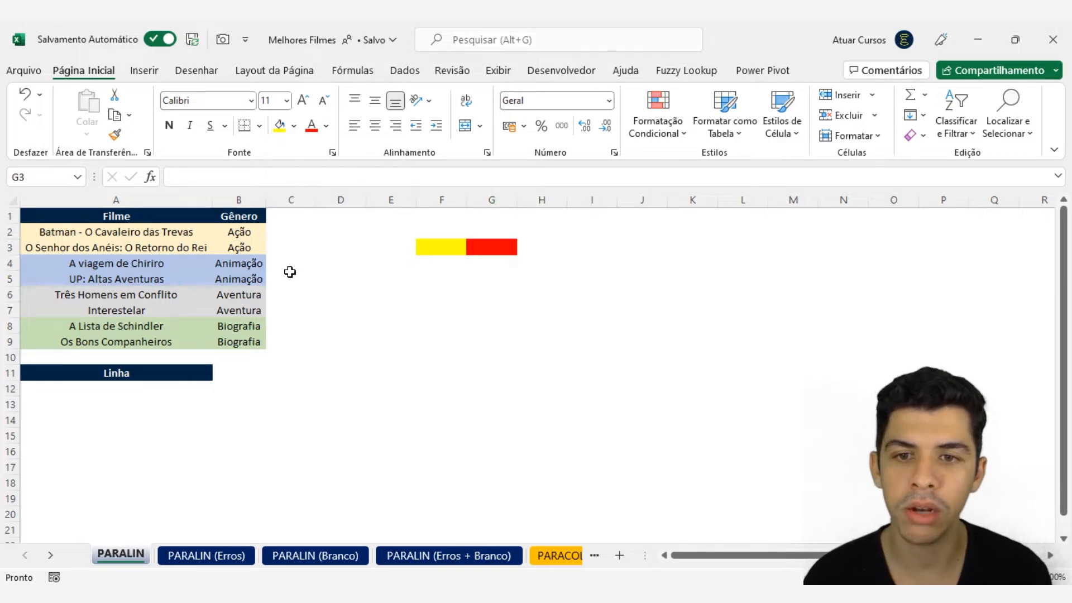
Fill cell F4 light blue and cell G4 green
left_click(295, 133)
left_click(438, 263)
left_click(437, 263)
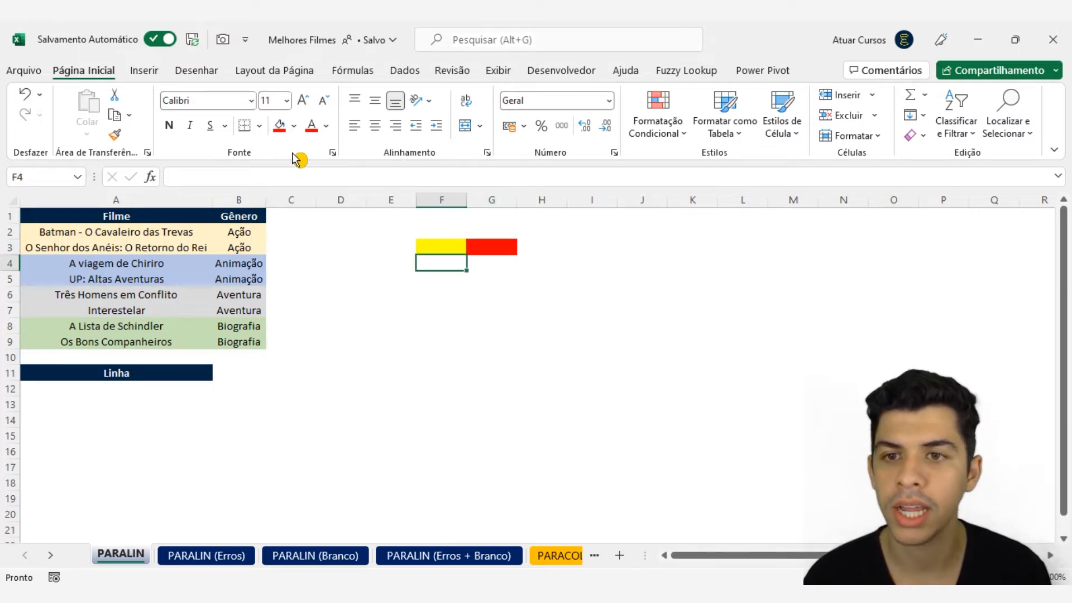
left_click(294, 133)
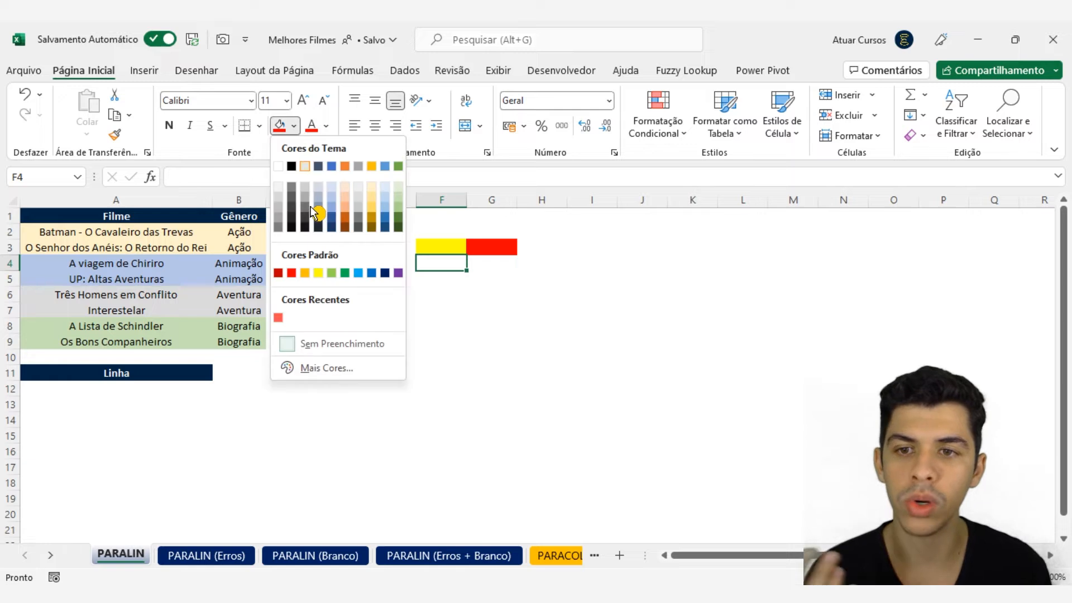
left_click(361, 273)
left_click(480, 262)
left_click(294, 127)
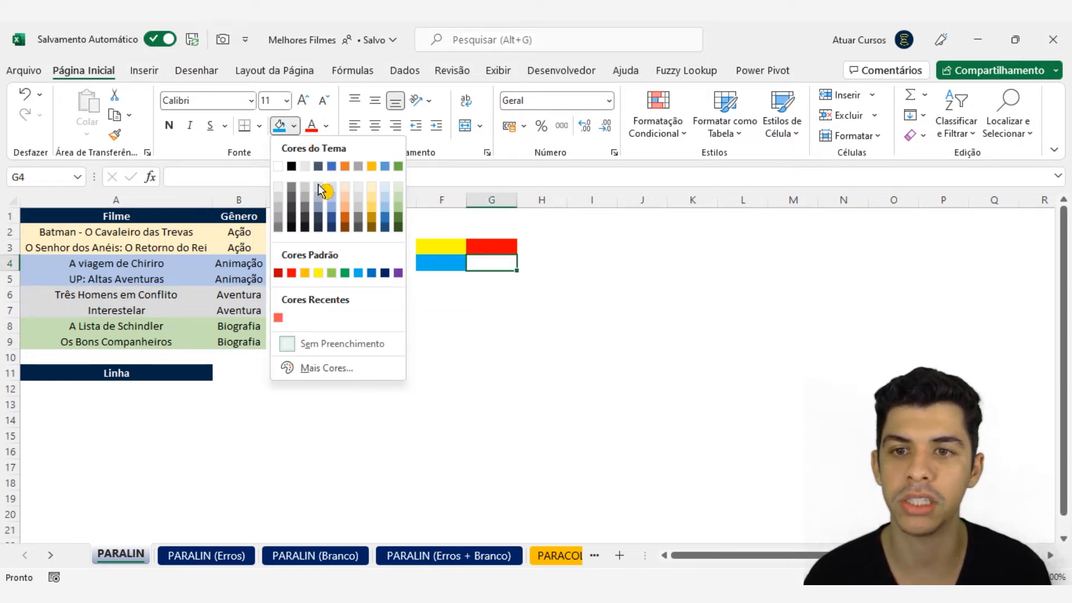
left_click(345, 273)
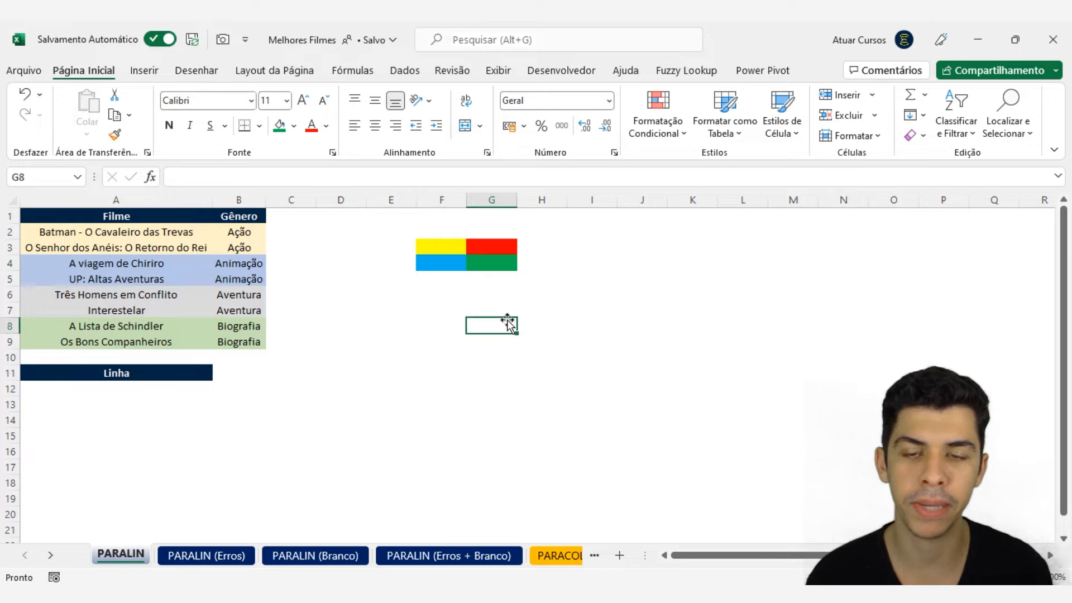
left_click(506, 322)
Enter a PARALIN formula in cell A12 that turns the range A2:B9 into a single row
left_click(105, 389)
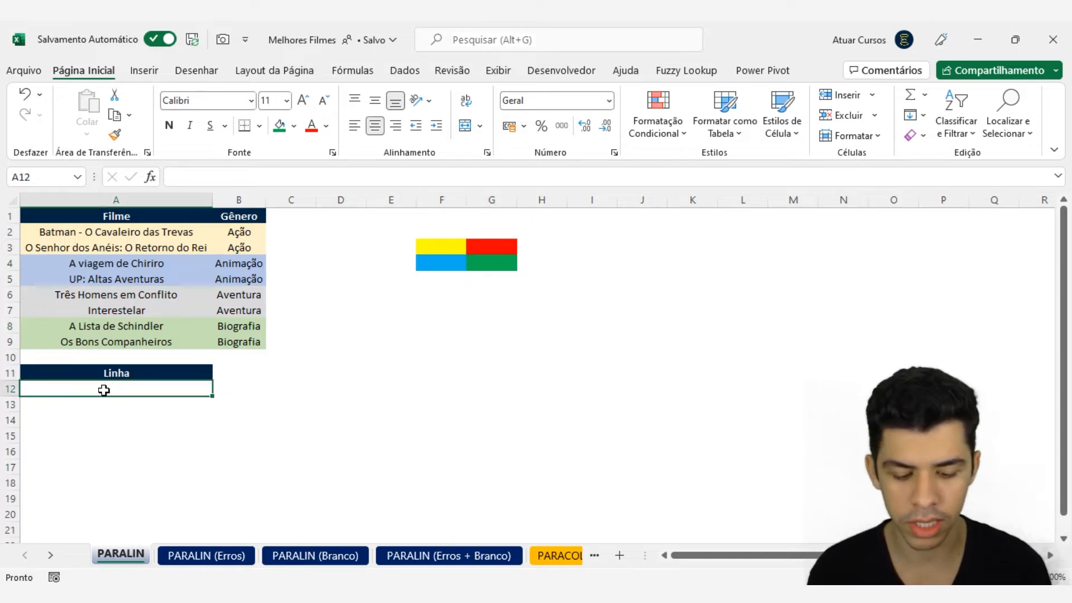
type("=par")
key("Down")
key("Down")
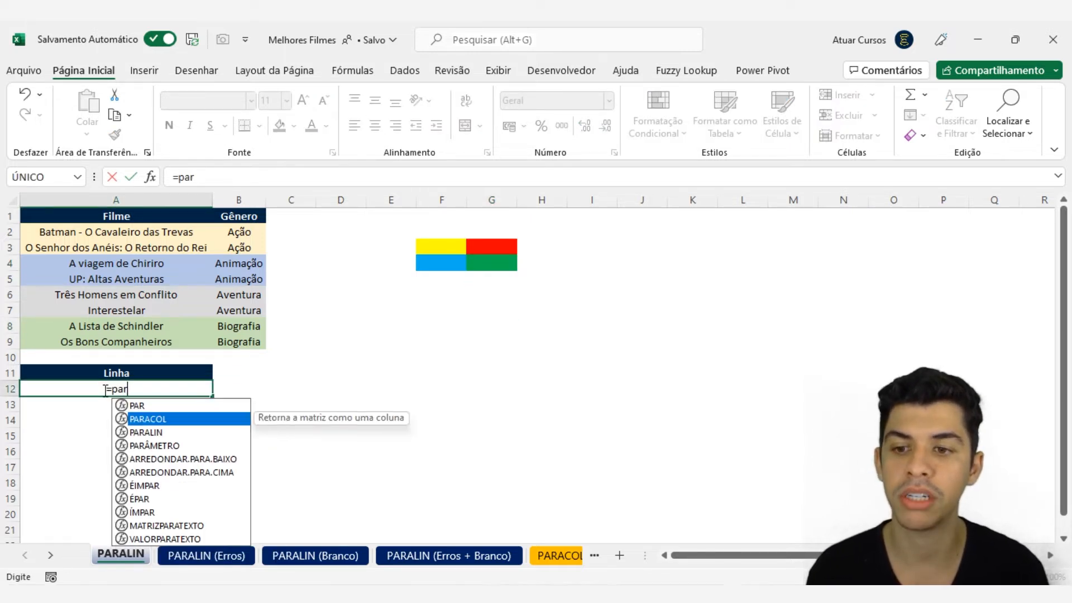
key("Tab")
left_click_drag(137, 232, 247, 342)
key("Return")
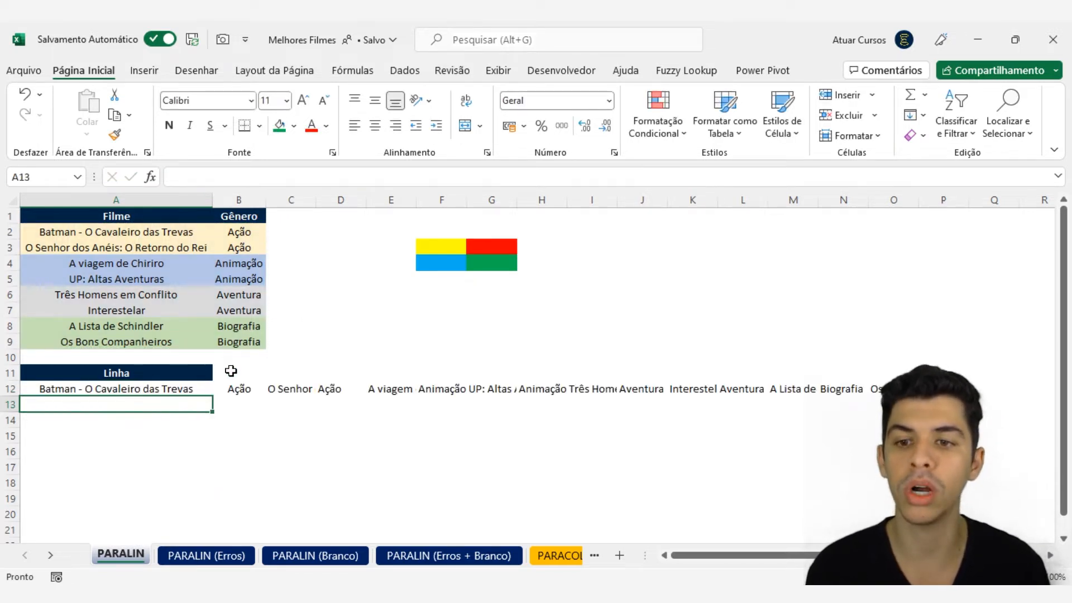
Copy the yellow cell F3 to F7 and the red cell G3 to G7
left_click(443, 249)
key("ctrl+c")
left_click(441, 310)
key("ctrl+v")
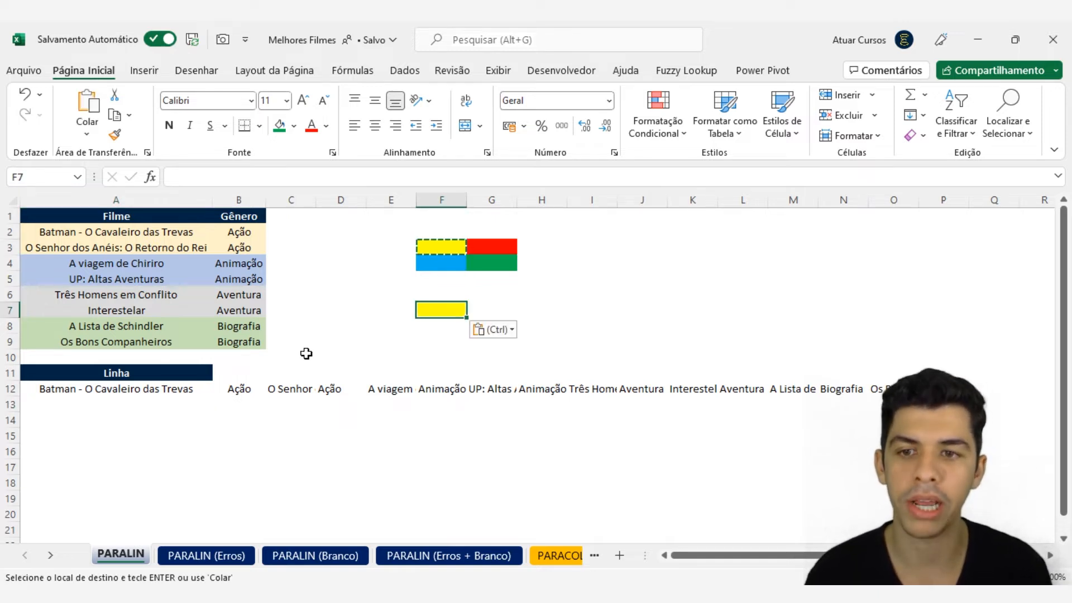
left_click(232, 231)
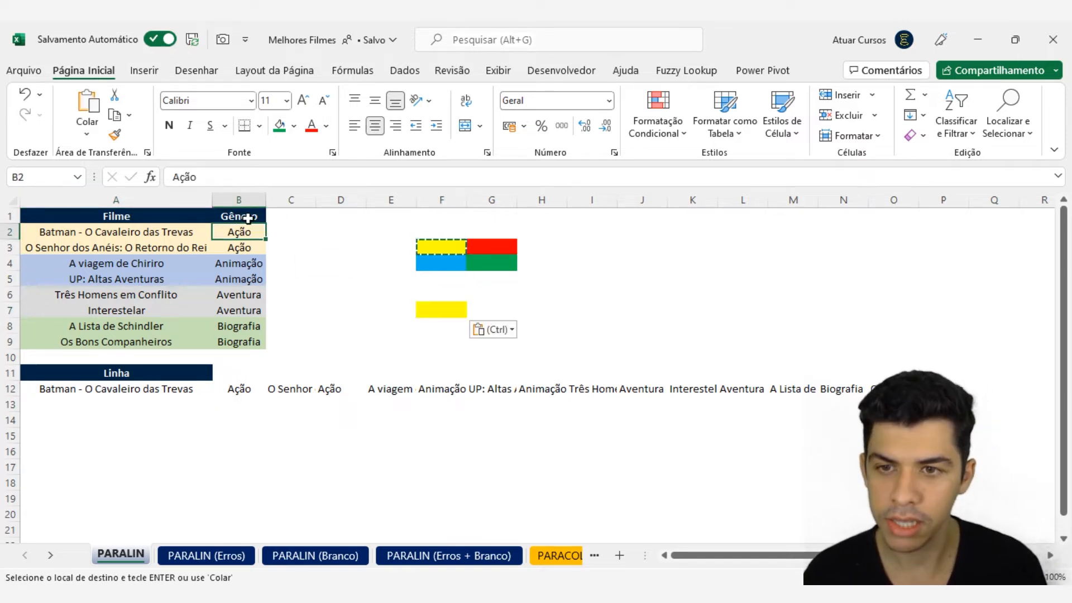
left_click(492, 246)
key("ctrl+c")
left_click(490, 308)
key("ctrl+v")
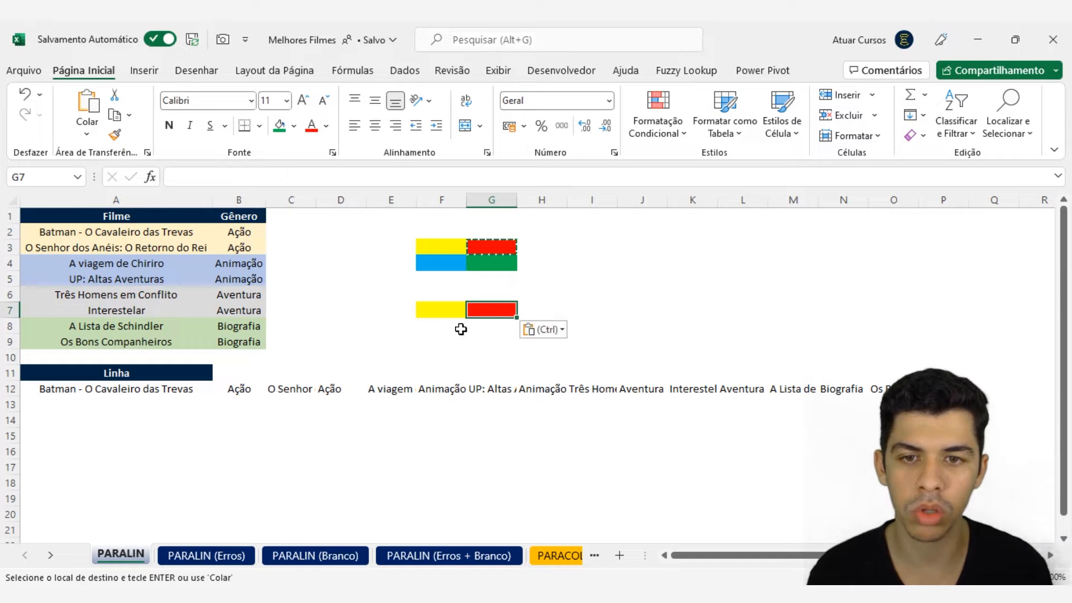
Copy the light blue cell F4 to H7 and the green cell G4 to I7
left_click(450, 263)
left_click(134, 246)
left_click(450, 261)
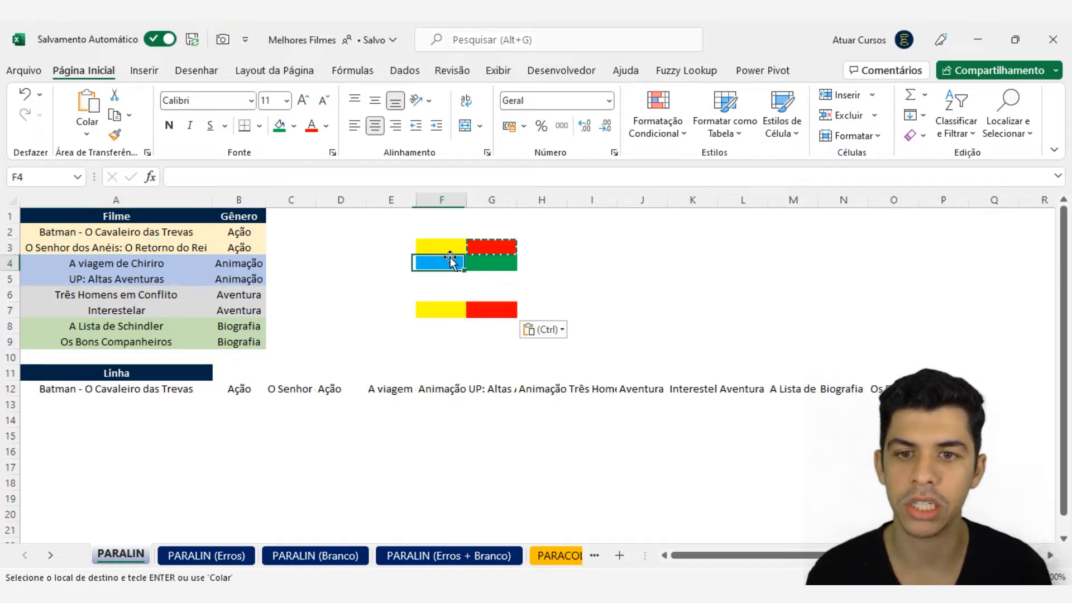
key("ctrl+c")
left_click(542, 308)
key("ctrl+v")
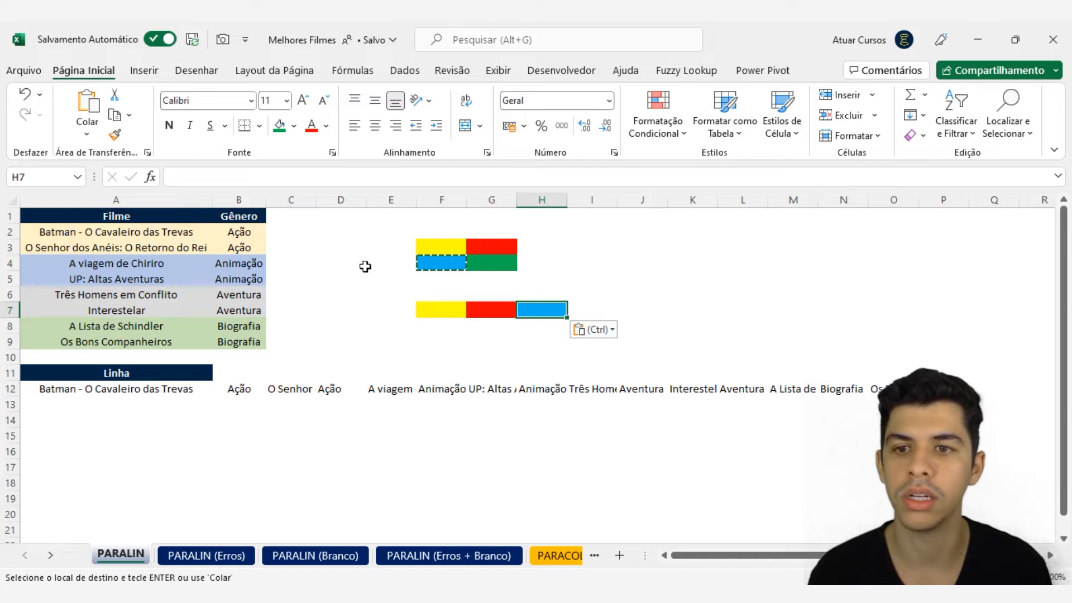
left_click(493, 275)
left_click(492, 263)
key("ctrl+c")
left_click(591, 309)
key("ctrl+v")
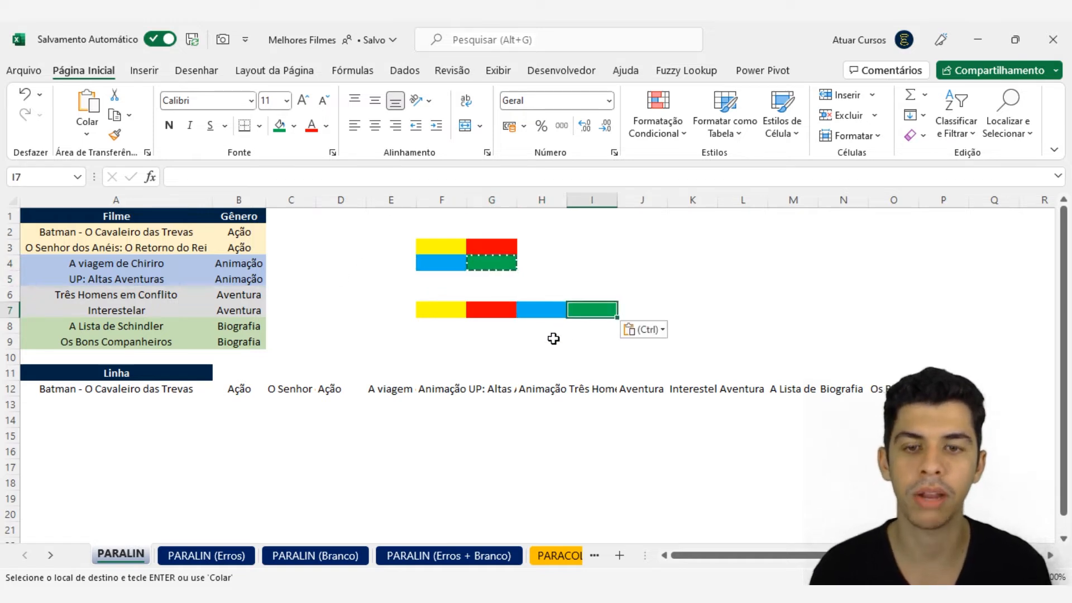
key("Escape")
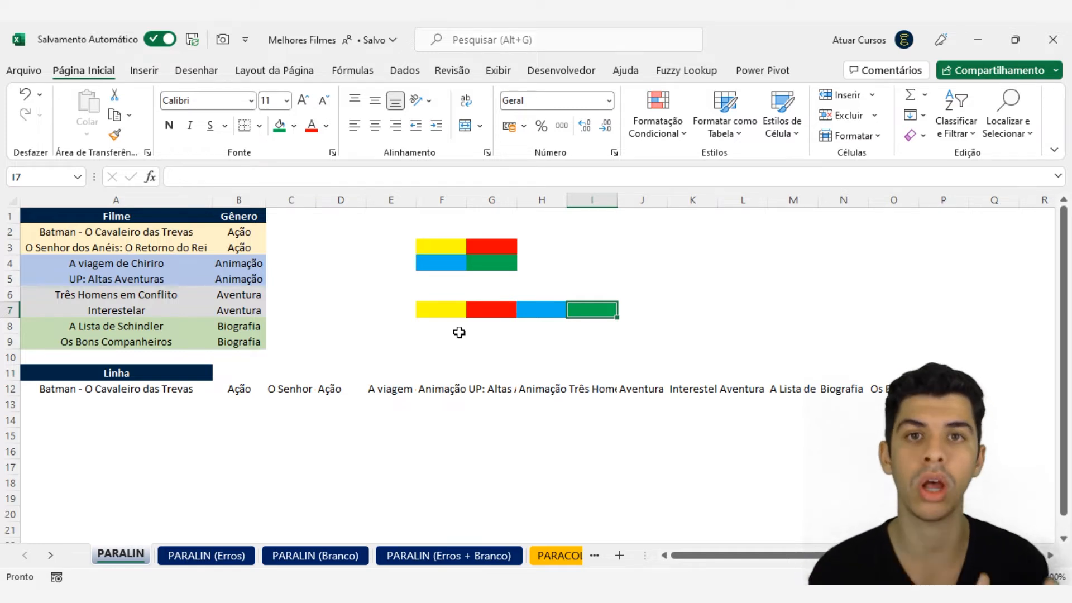
Compare the 2x2 colour block with its single-row version in F7:I7 and delete the PARALIN formula in A12
left_click_drag(447, 246, 499, 263)
left_click_drag(446, 310, 605, 313)
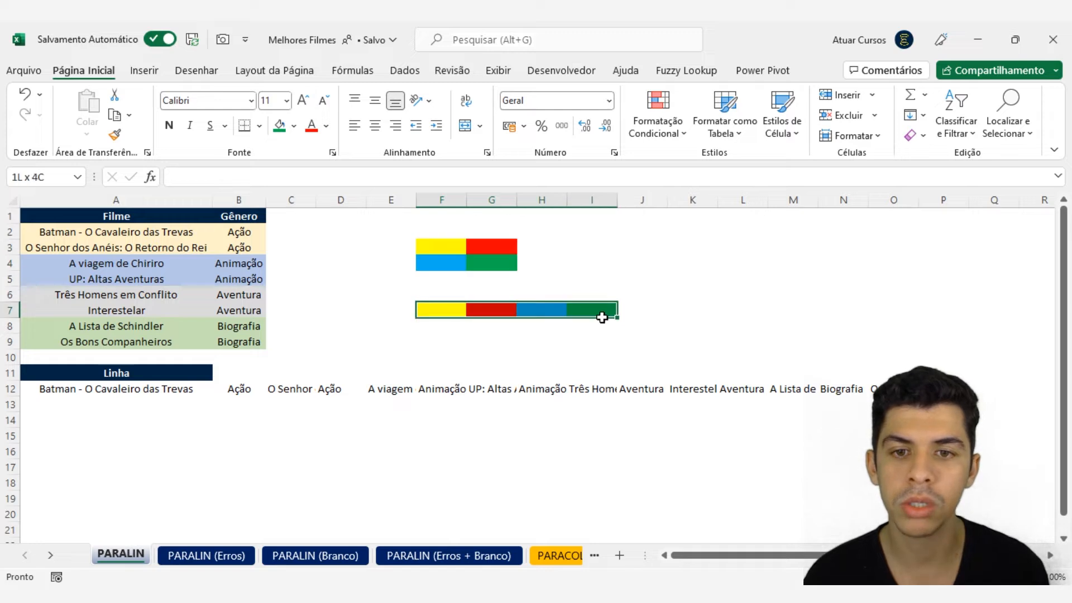
left_click(103, 394)
key("Delete")
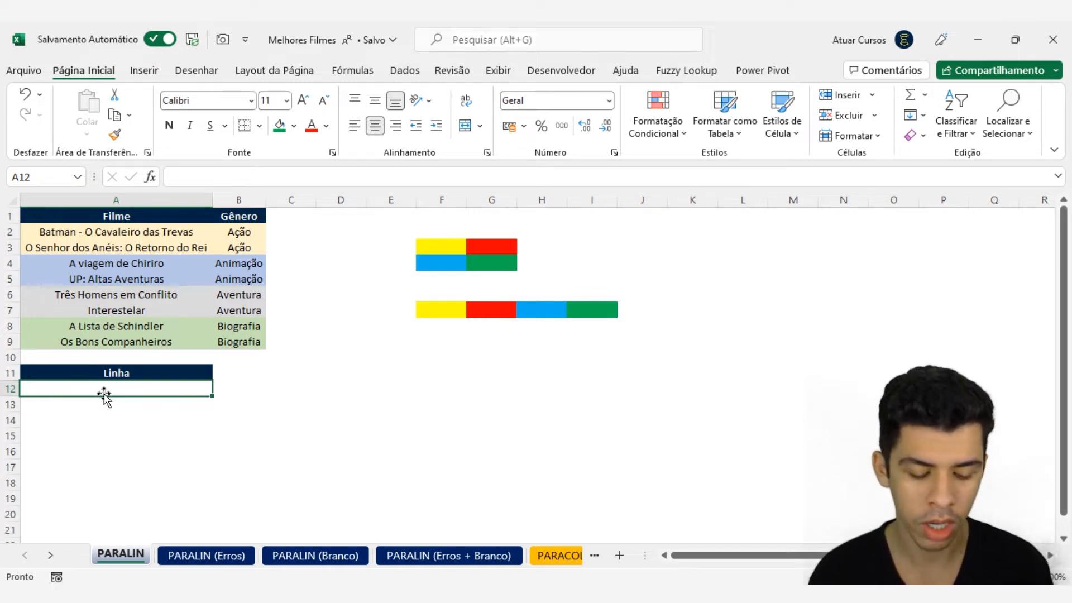
type("=para")
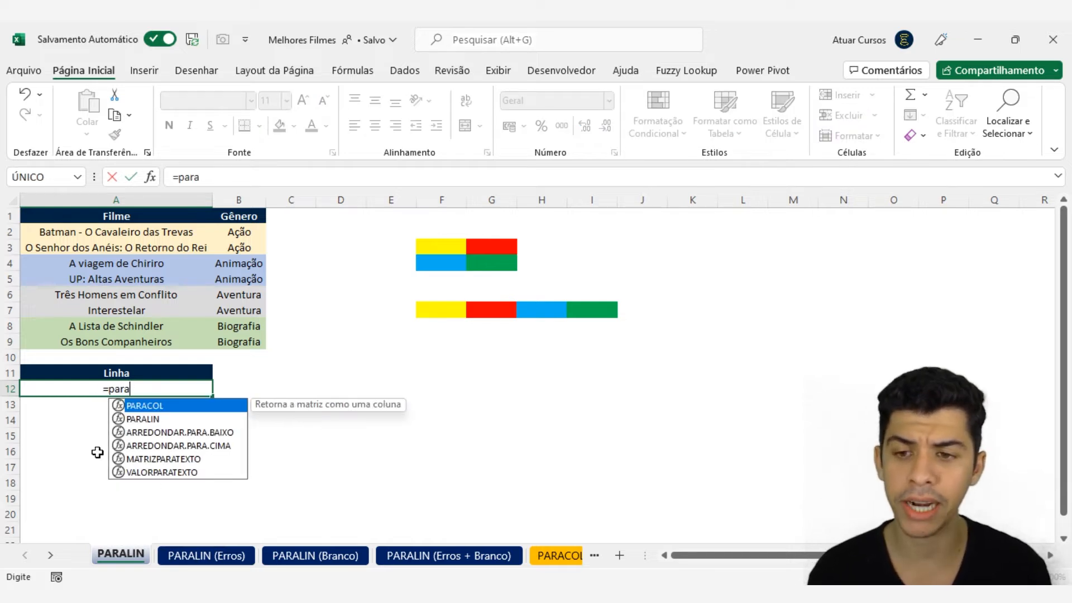
key("Escape")
key("Escape")
Draft a PARALIN formula in A12 over A2:B9 to view its ignore and scan_by_column options, and discard the draft
scroll(176, 408, "up", 6)
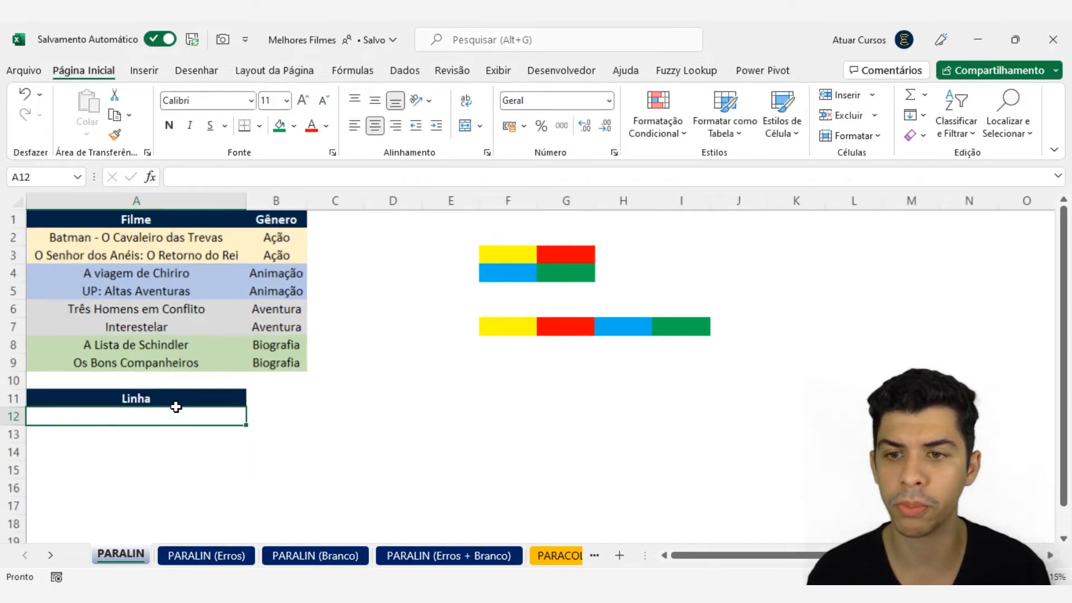
scroll(233, 499, "down", 1)
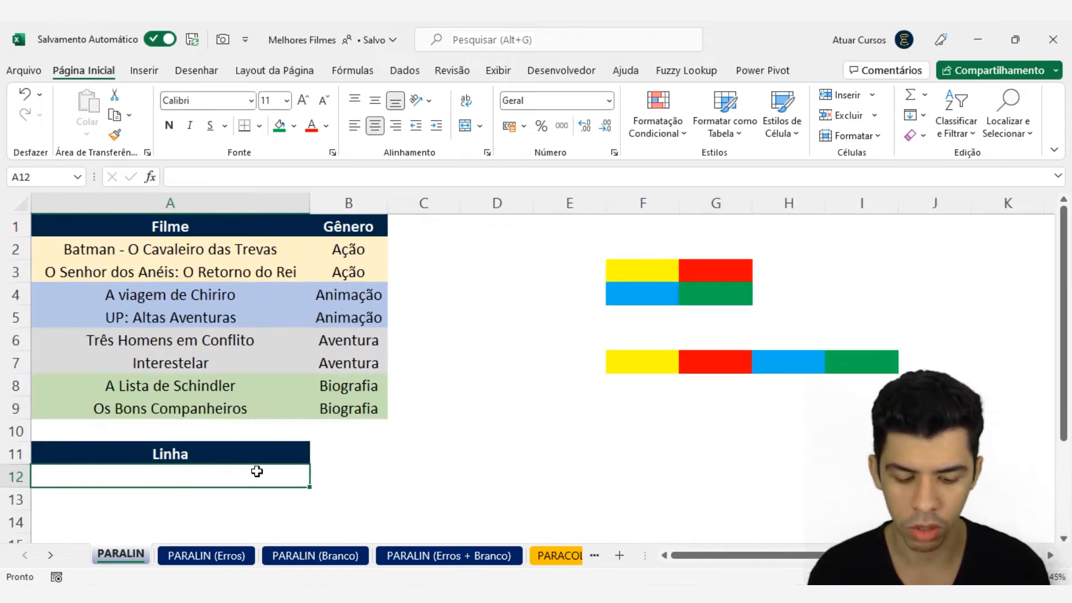
type("=para")
key("Down")
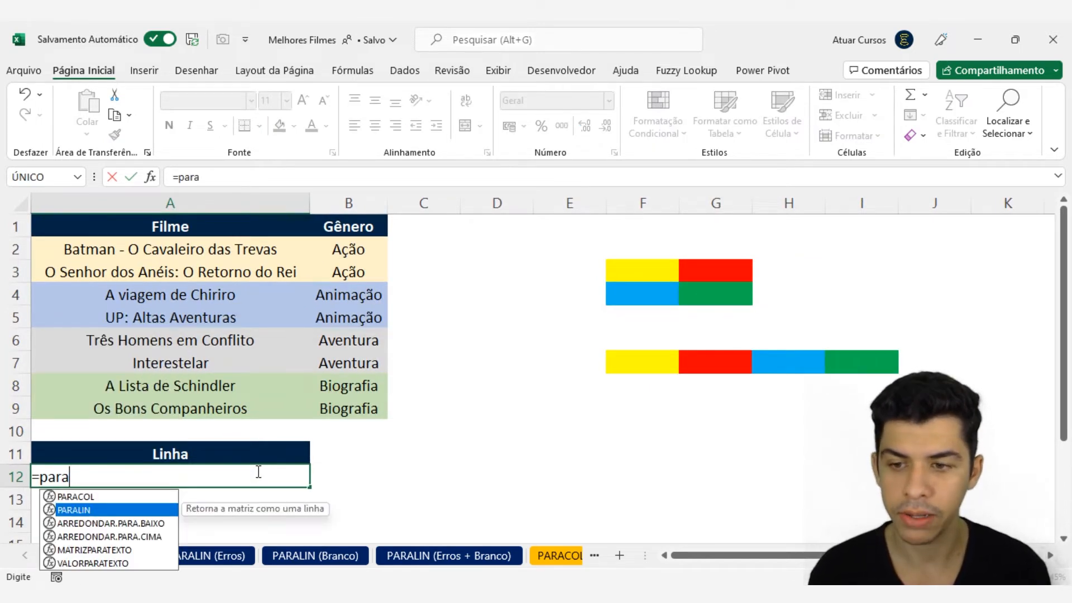
key("Tab")
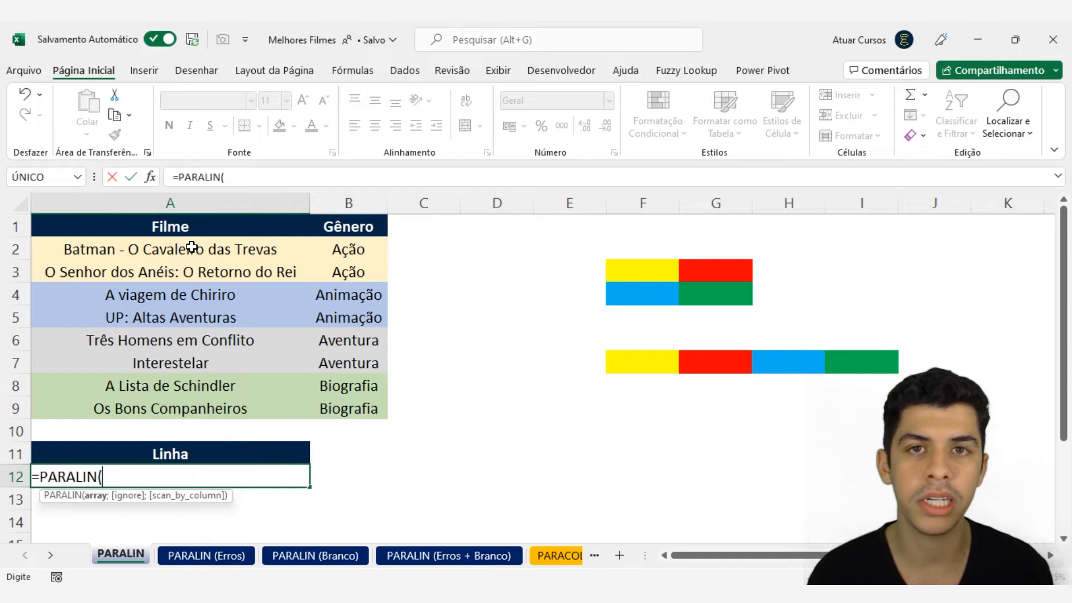
left_click_drag(192, 249, 310, 371)
left_click_drag(287, 246, 327, 404)
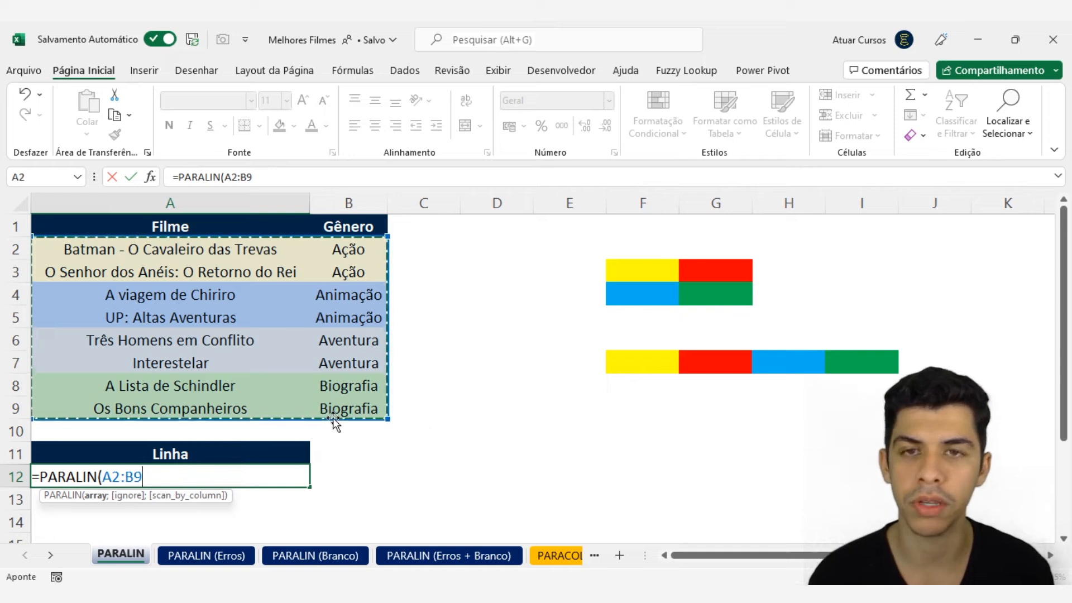
type(";")
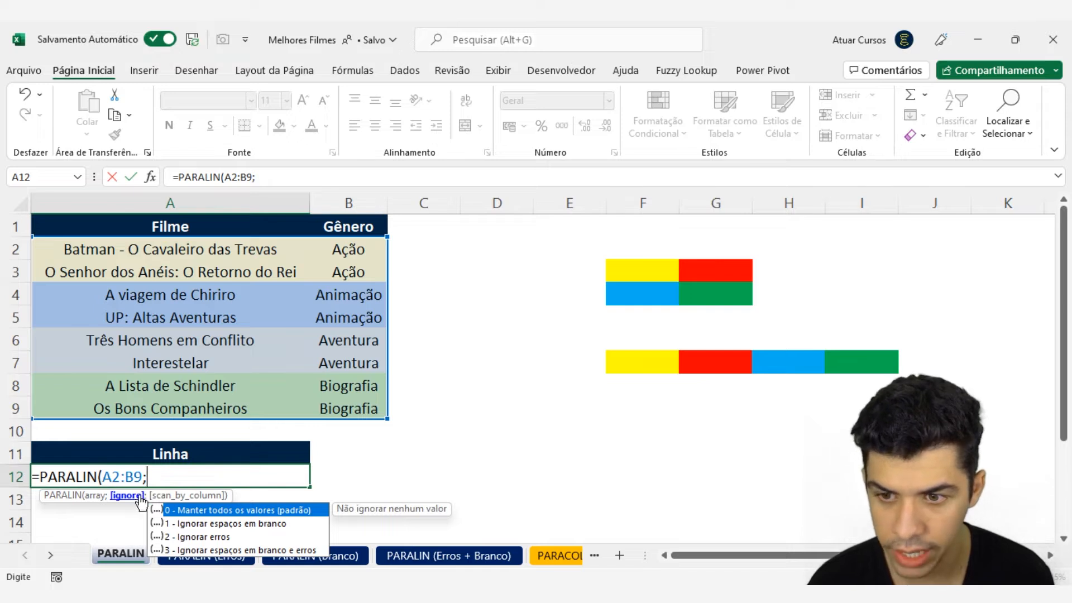
type(";")
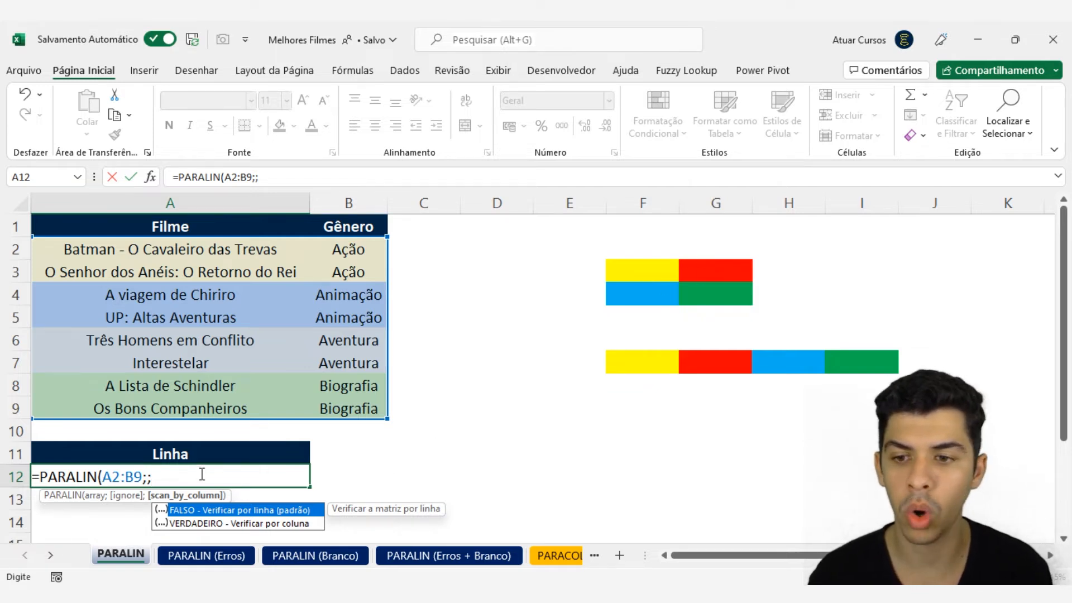
left_click_drag(201, 476, 30, 479)
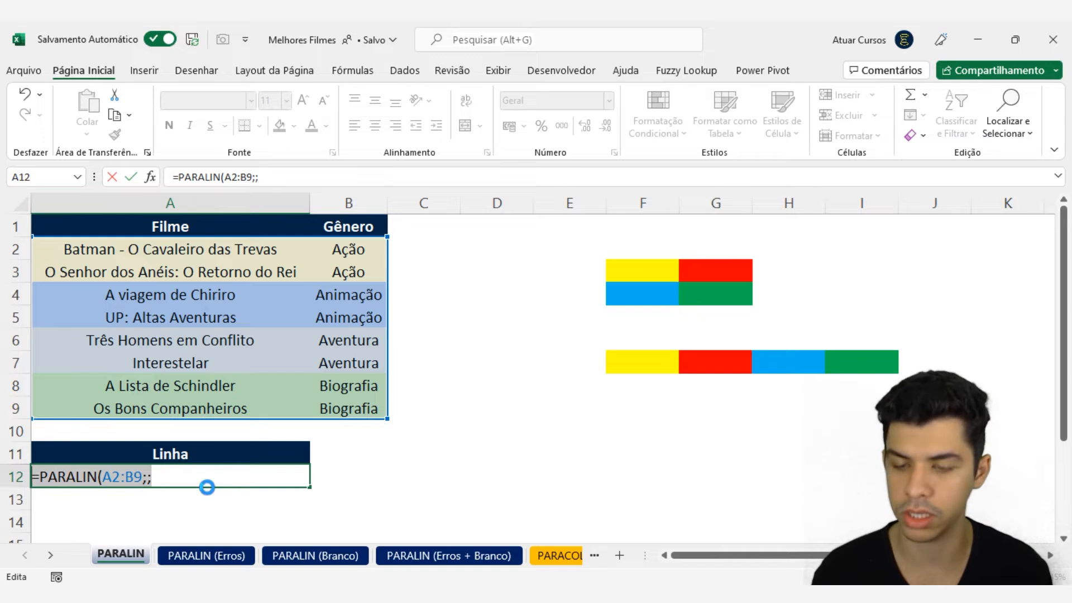
key("BackSpace")
key("Escape")
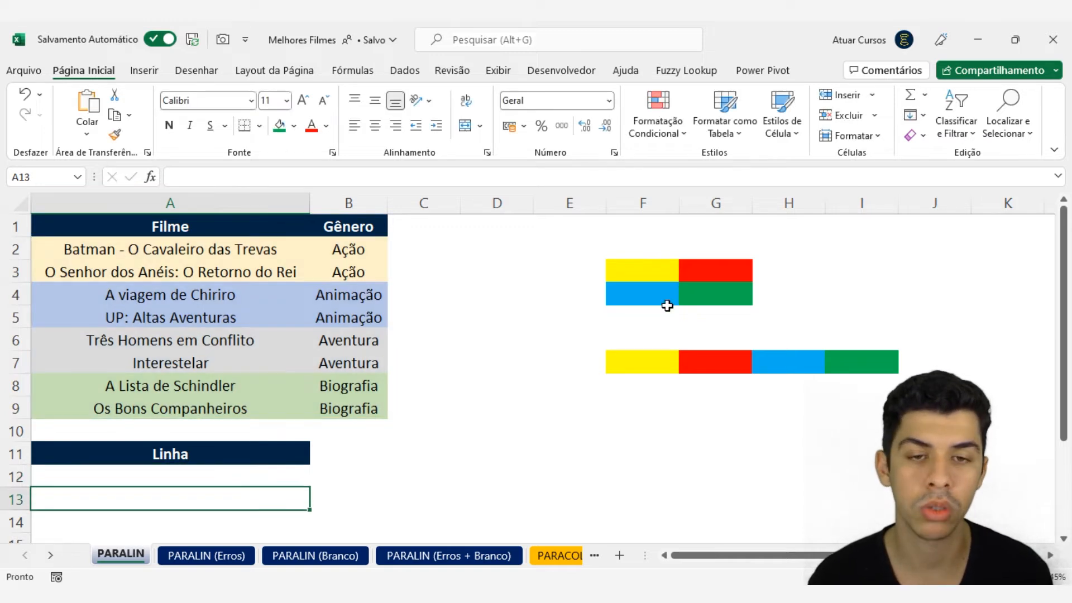
Copy the yellow cell F3 to F9 and the light blue cell F4 to G9
left_click(665, 277)
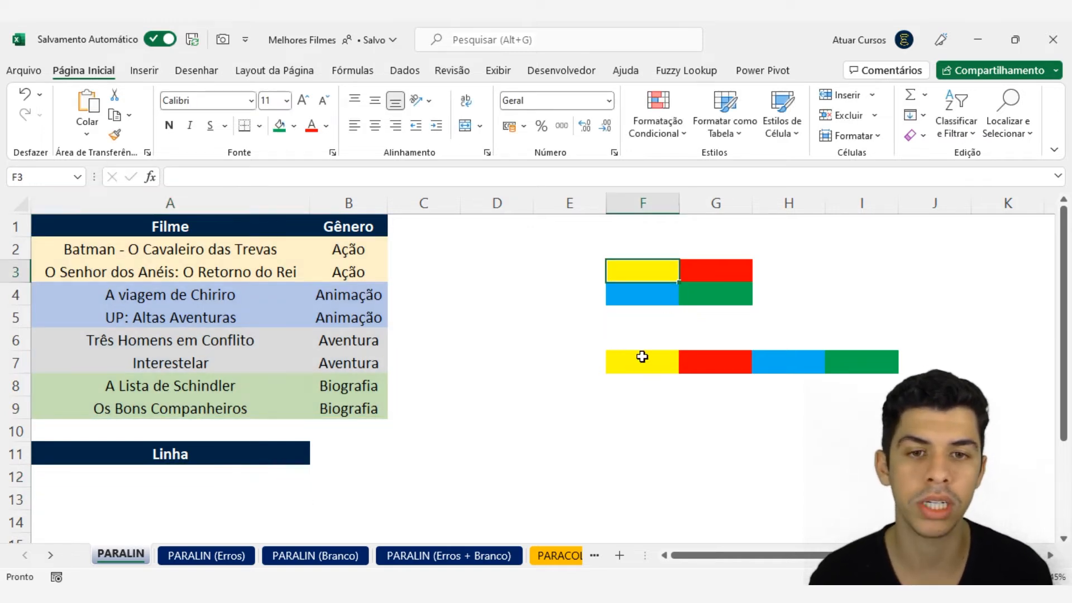
key("ctrl+c")
left_click(642, 391)
key("ctrl+v")
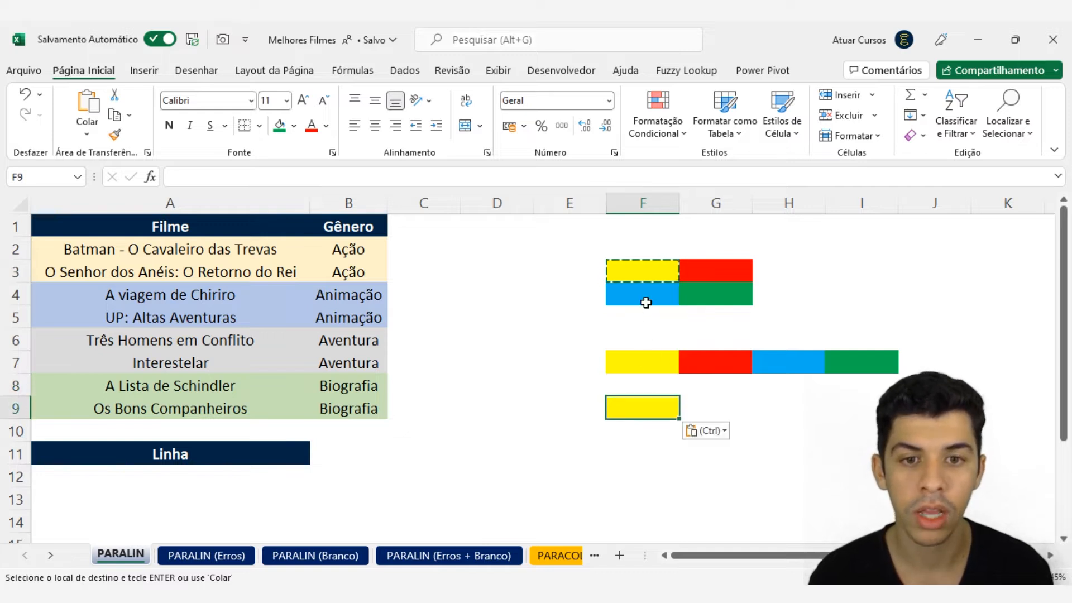
left_click(645, 299)
key("ctrl+c")
left_click(700, 406)
key("ctrl+v")
Copy the red cell G3 to H9 and the green cell G4 to I9, and select F3:G3 for comparison
left_click(714, 275)
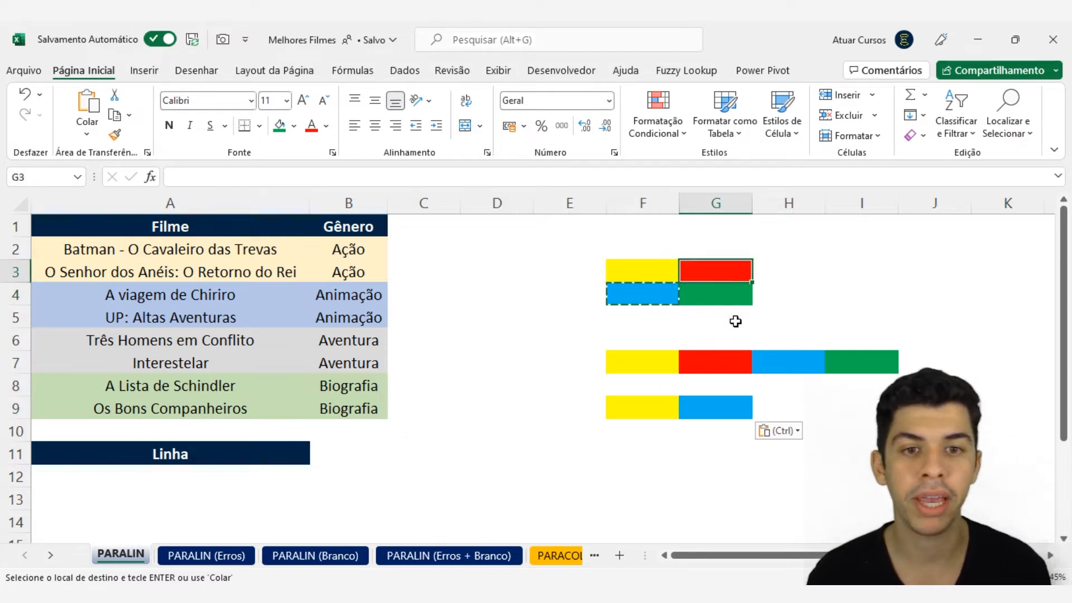
key("ctrl+c")
left_click(771, 422)
key("ctrl+v")
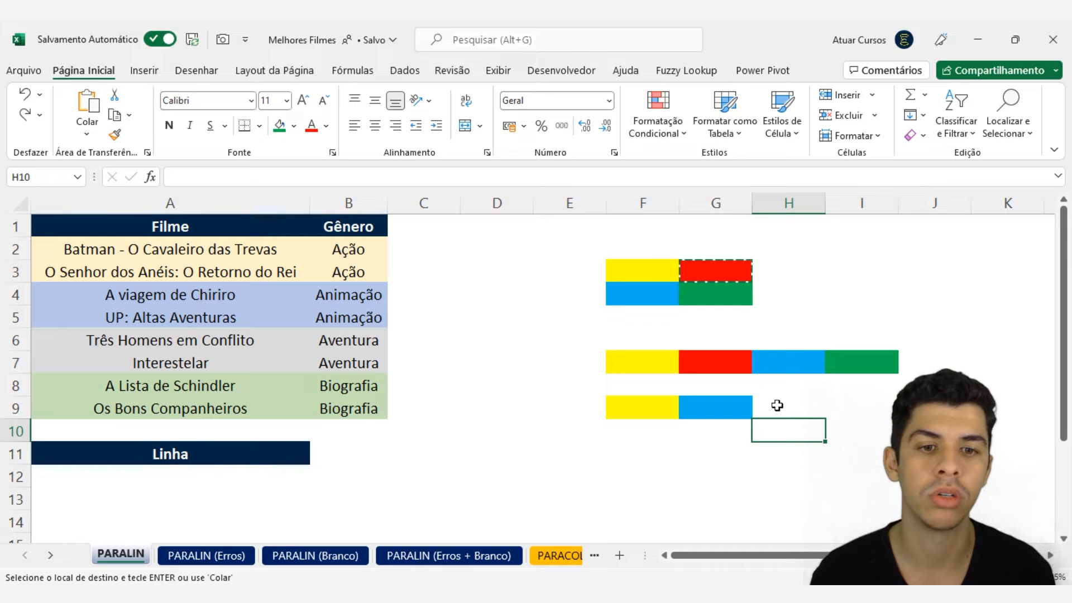
left_click(774, 404)
key("ctrl+v")
left_click(742, 293)
key("ctrl+c")
left_click(847, 414)
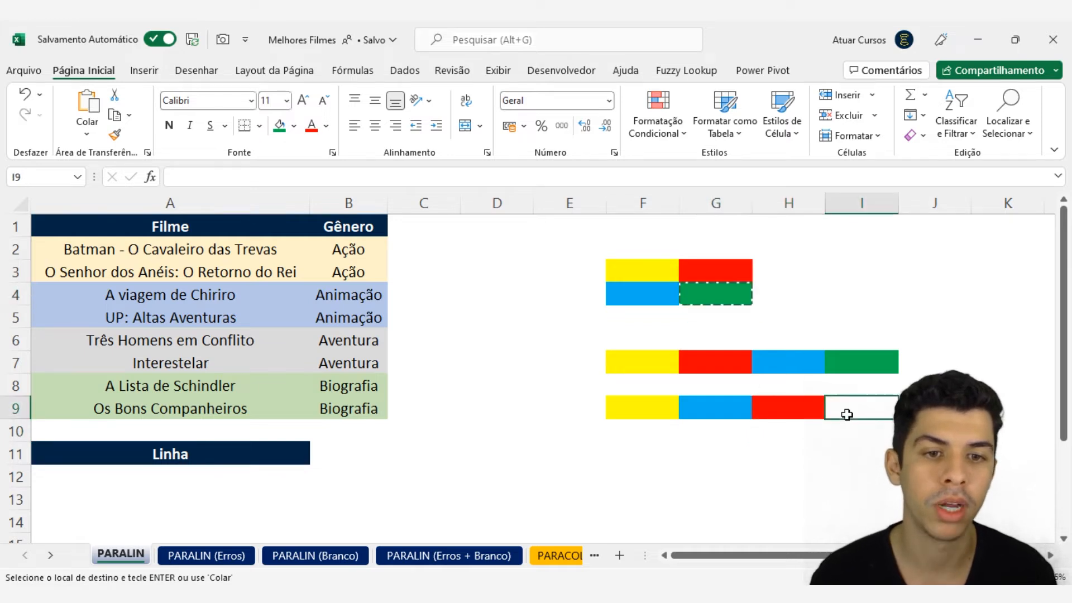
left_click_drag(658, 274, 716, 278)
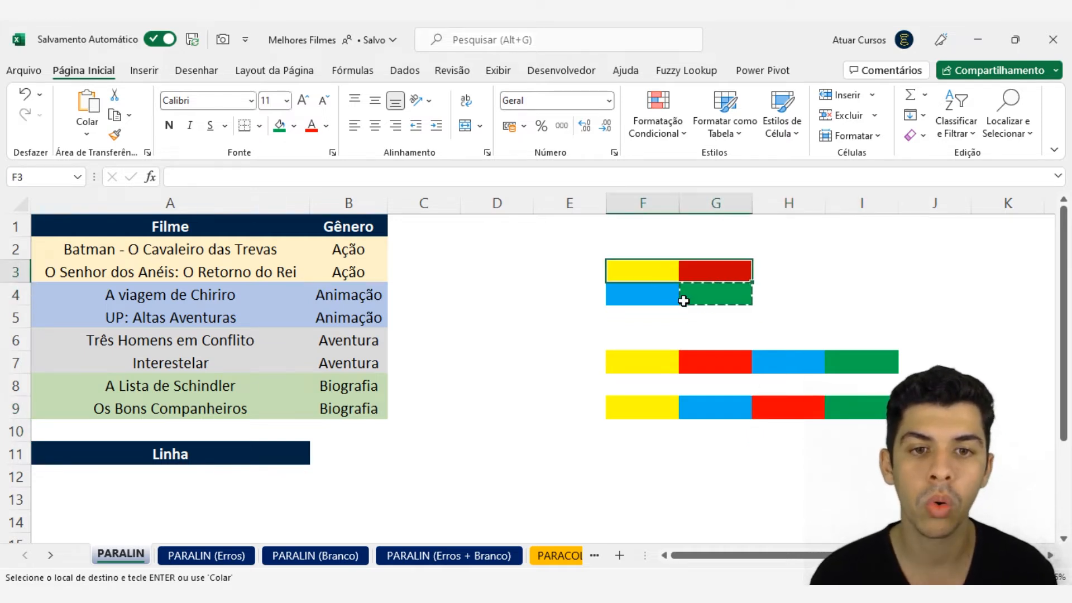
Start a PARALIN formula in A12 with the array A2:B9, leaving ignore empty and moving on to the scan_by_column argument
left_click(73, 483)
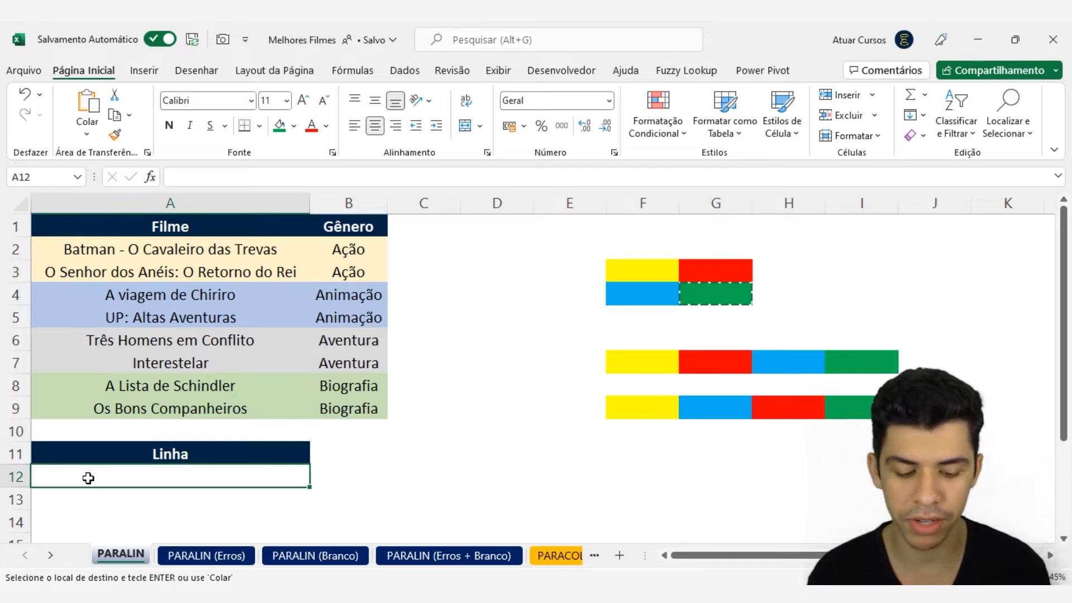
type("=para")
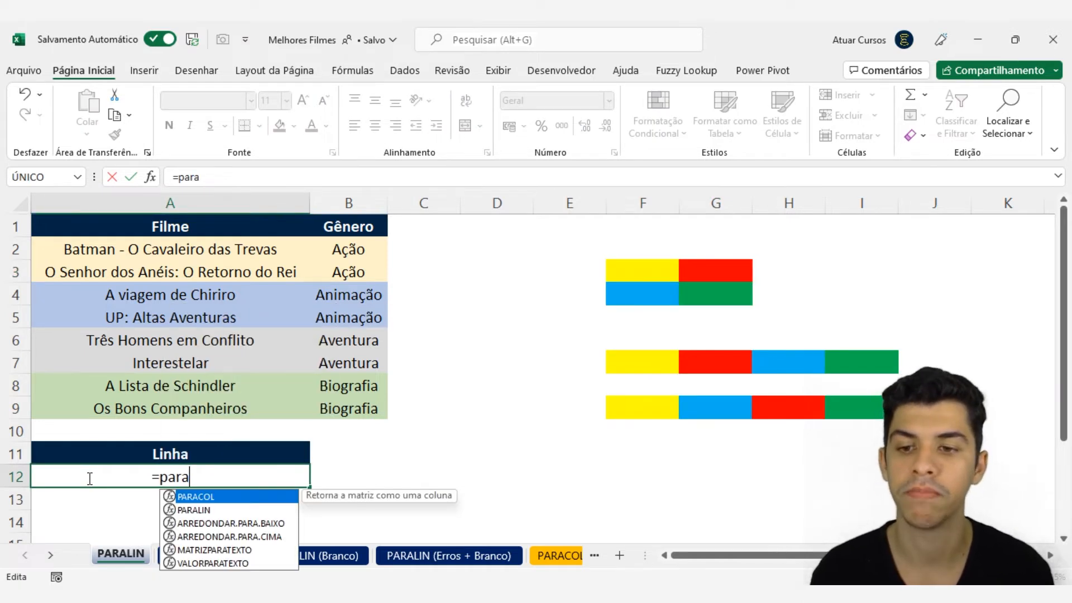
double_click(205, 511)
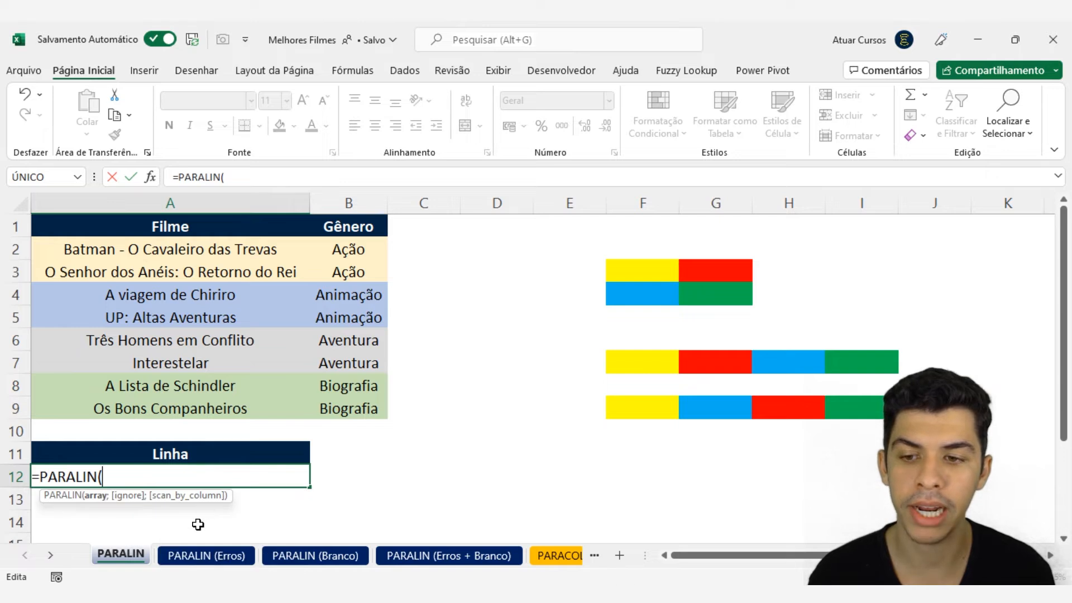
left_click_drag(163, 254, 342, 407)
type(";;")
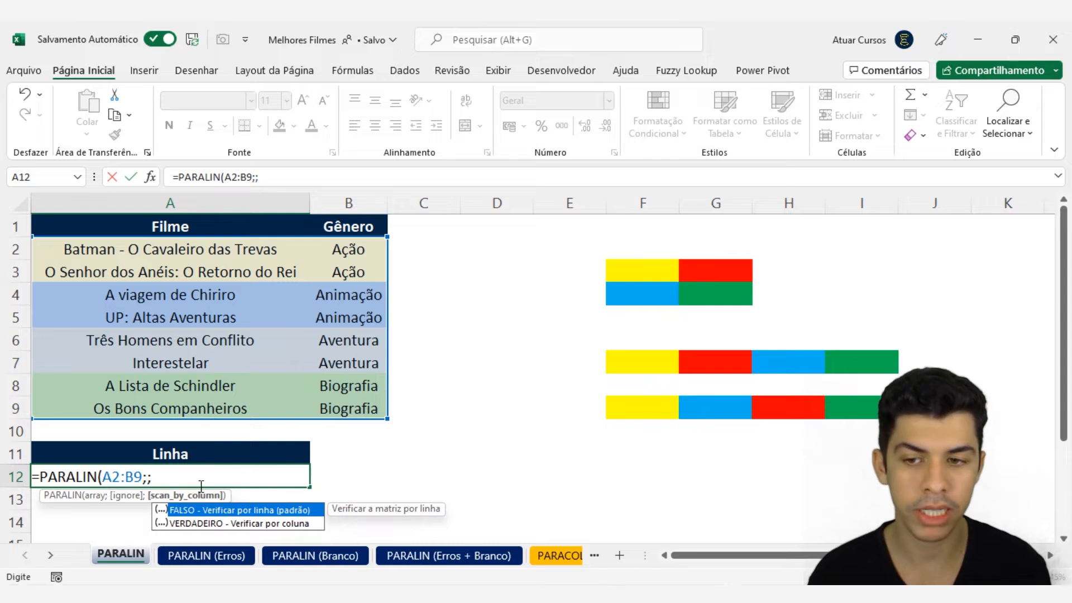
Try FALSO as the scan_by_column value in the A12 formula and erase it
key("Return")
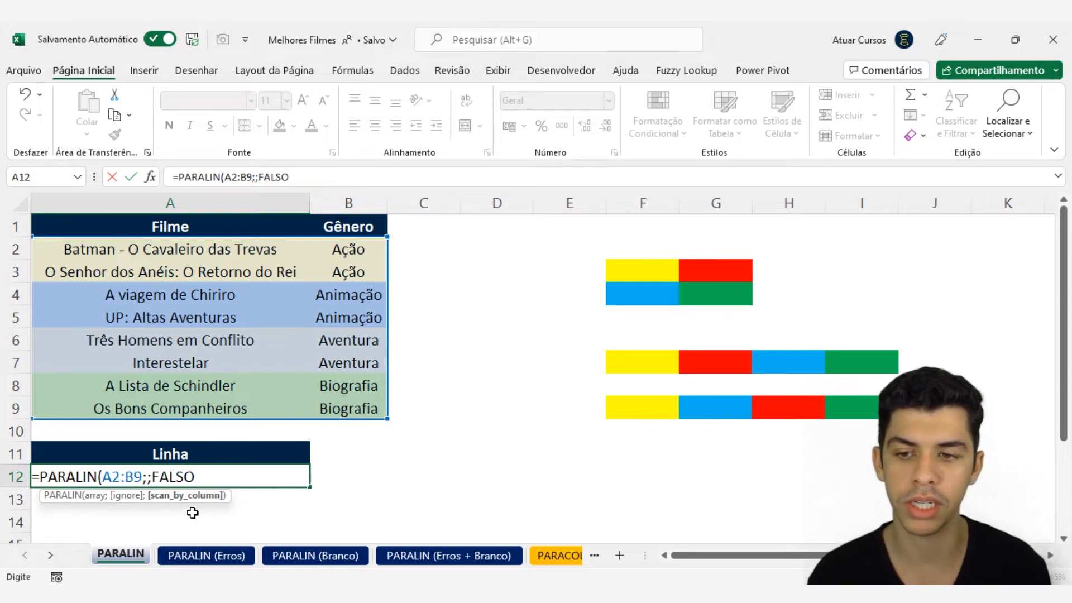
key("BackSpace")
key("BackSpace")
key("BackSpace")
key("BackSpace")
key("BackSpace")
type("FALS")
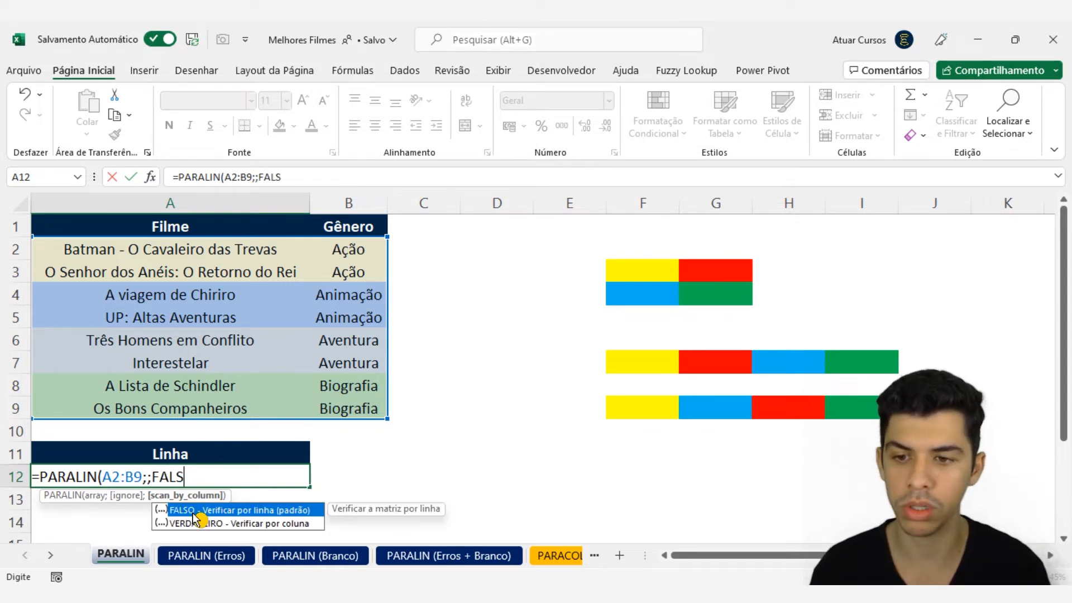
key("BackSpace")
key("BackSpace")
key("BackSpace")
key("BackSpace")
key("BackSpace")
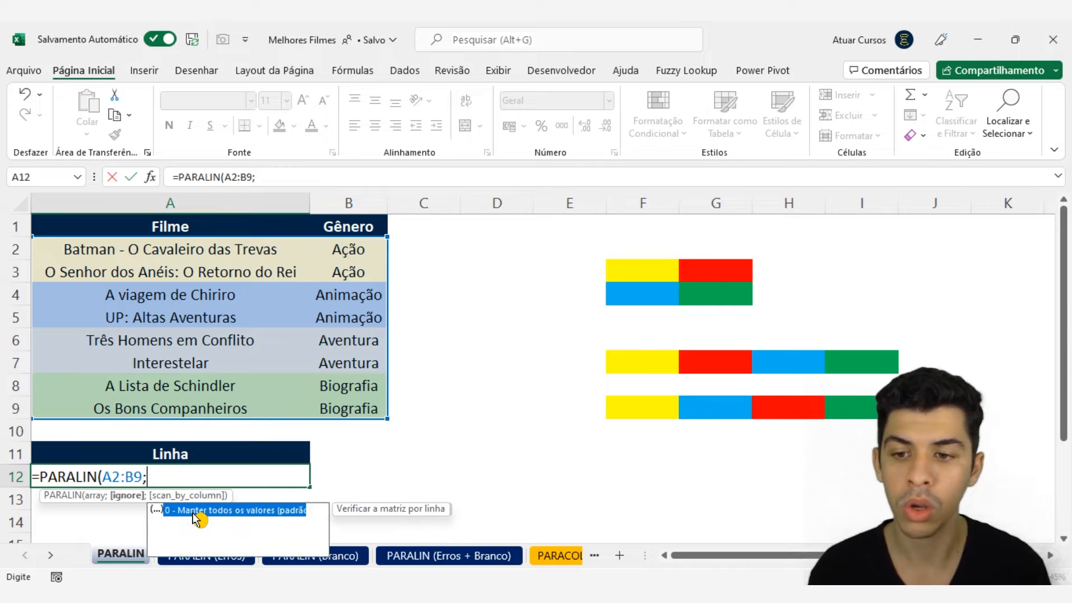
Finish the A12 formula as =PARALIN(A2:B9;;0) with scan_by_column set to 0
type("0")
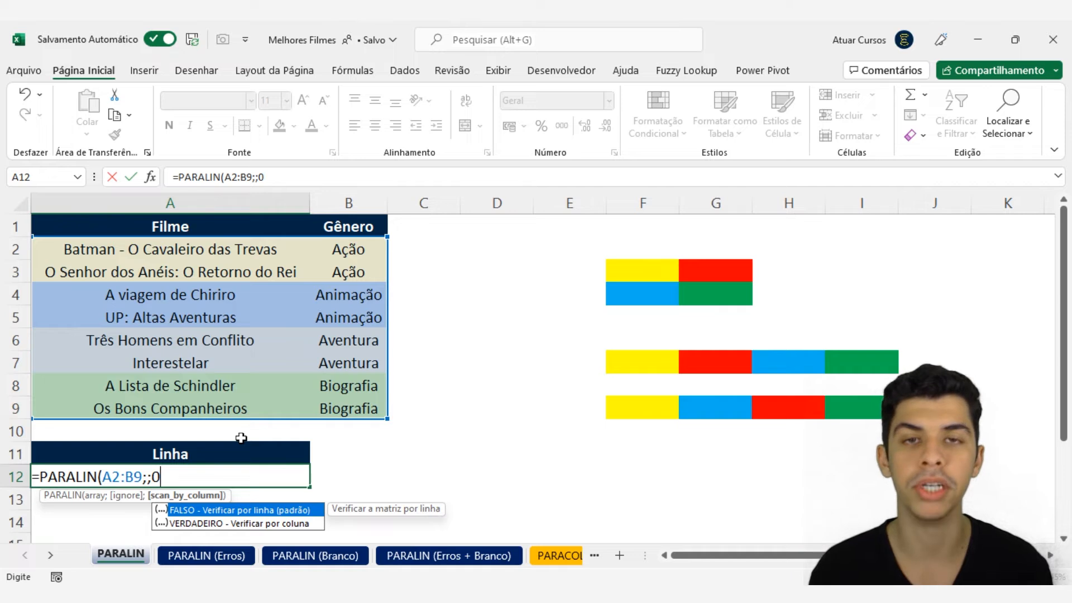
type(")")
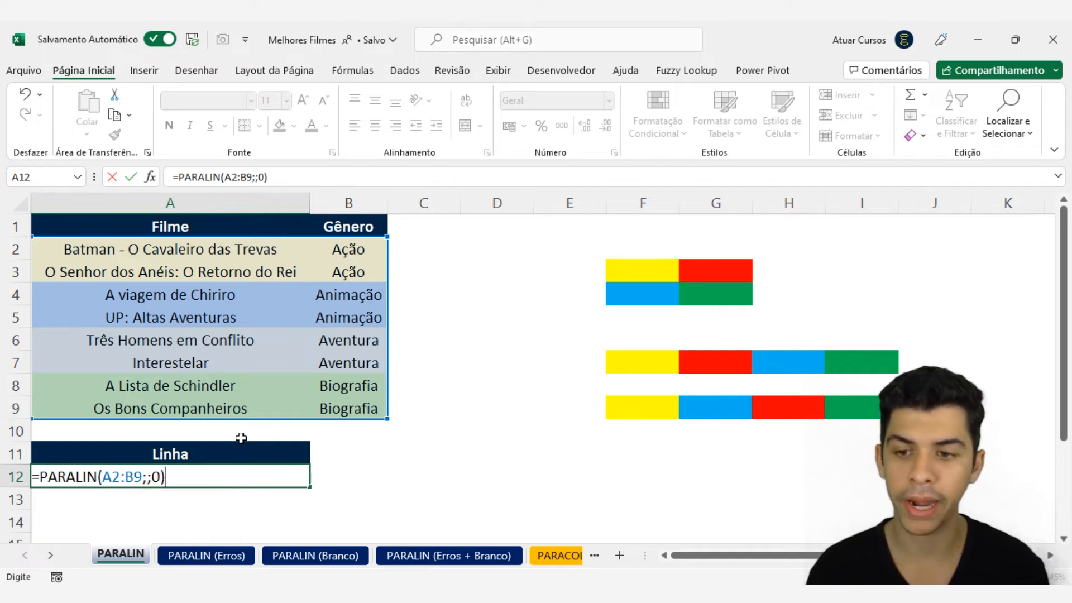
key("Return")
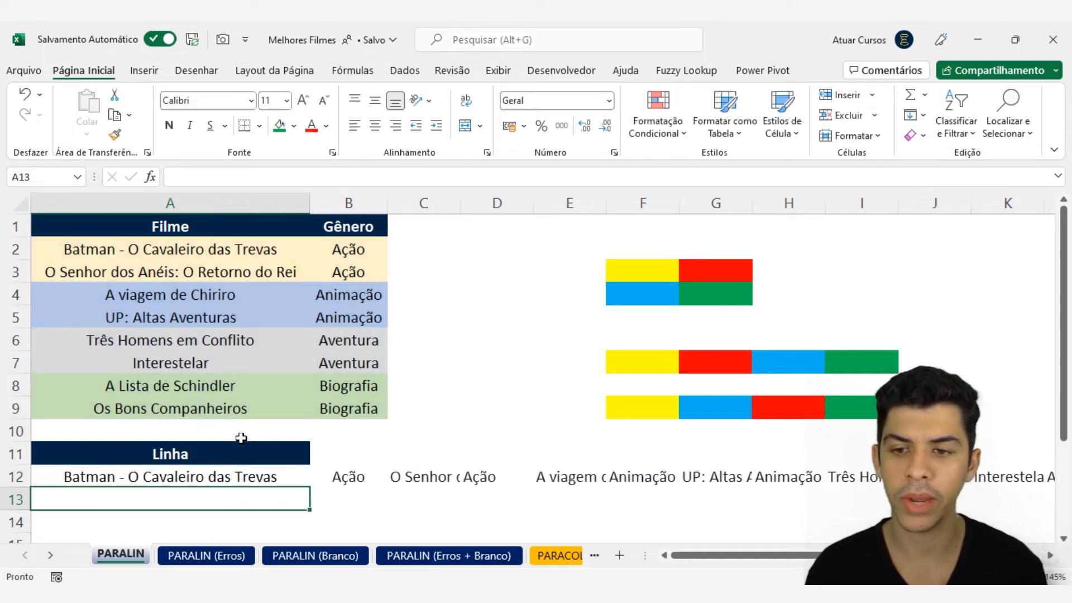
left_click(227, 481)
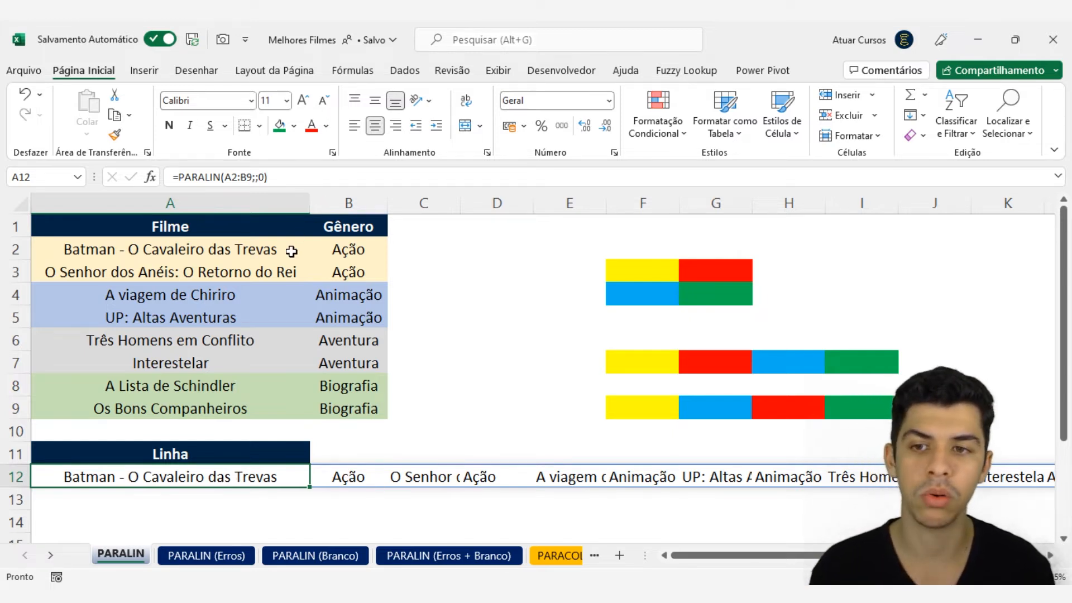
double_click(273, 476)
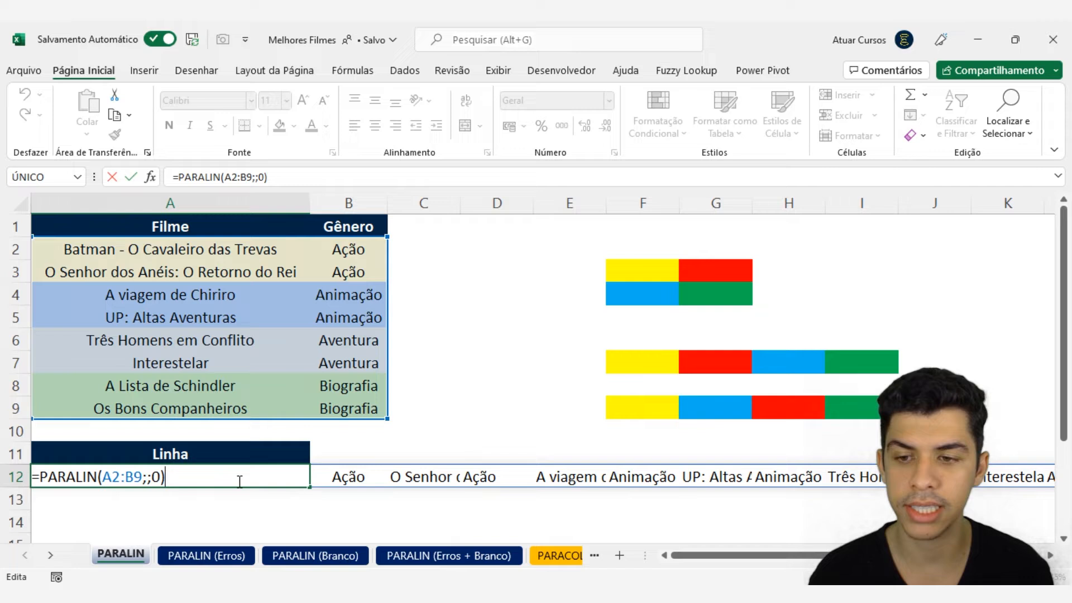
left_click(158, 476)
key("BackSpace")
type("1")
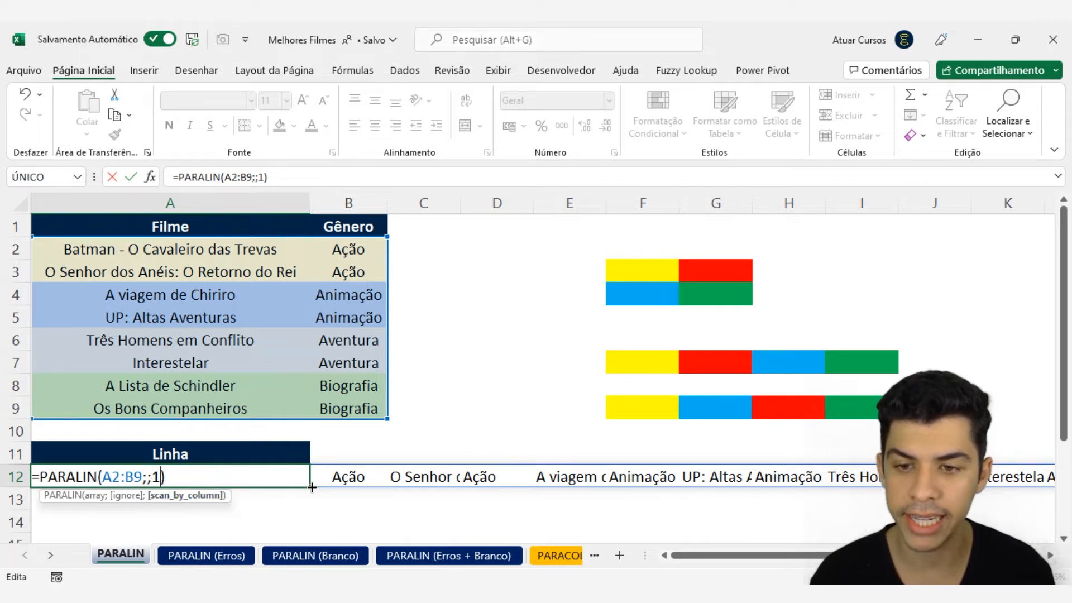
key("Escape")
left_click(346, 476)
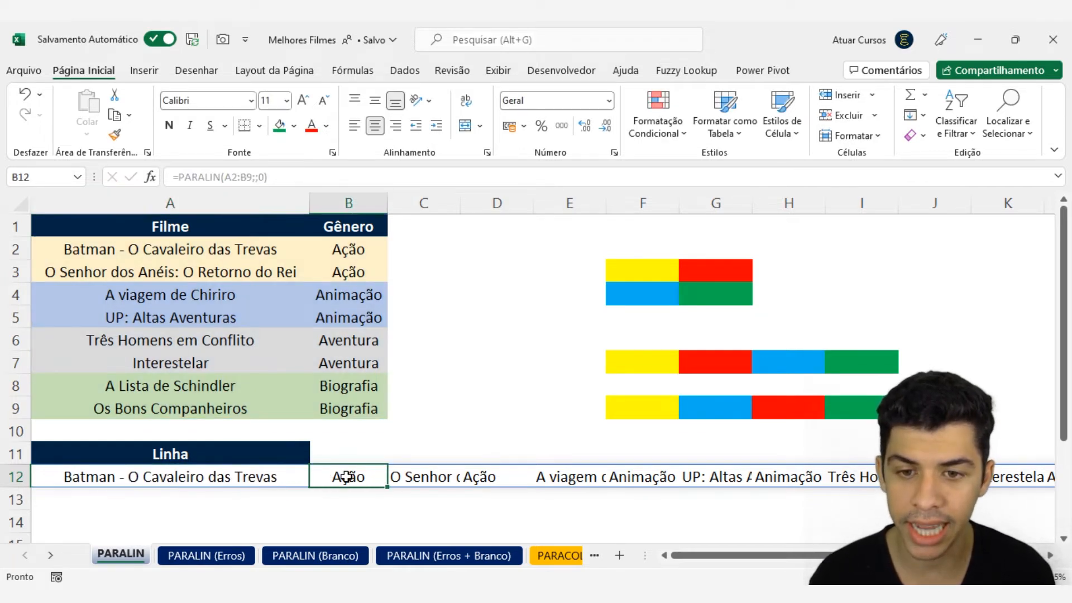
Set scan_by_column to 1 in the A12 formula, making it =PARALIN(A2:B9;;1)
left_click(247, 476)
key("F2")
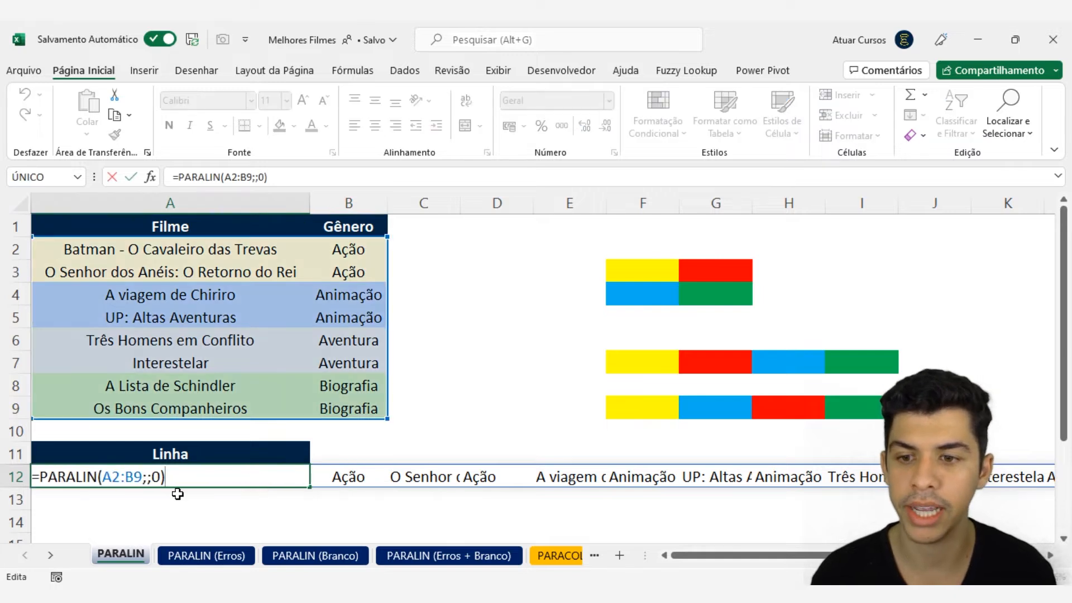
key("BackSpace")
key("BackSpace")
type("1)")
key("Return")
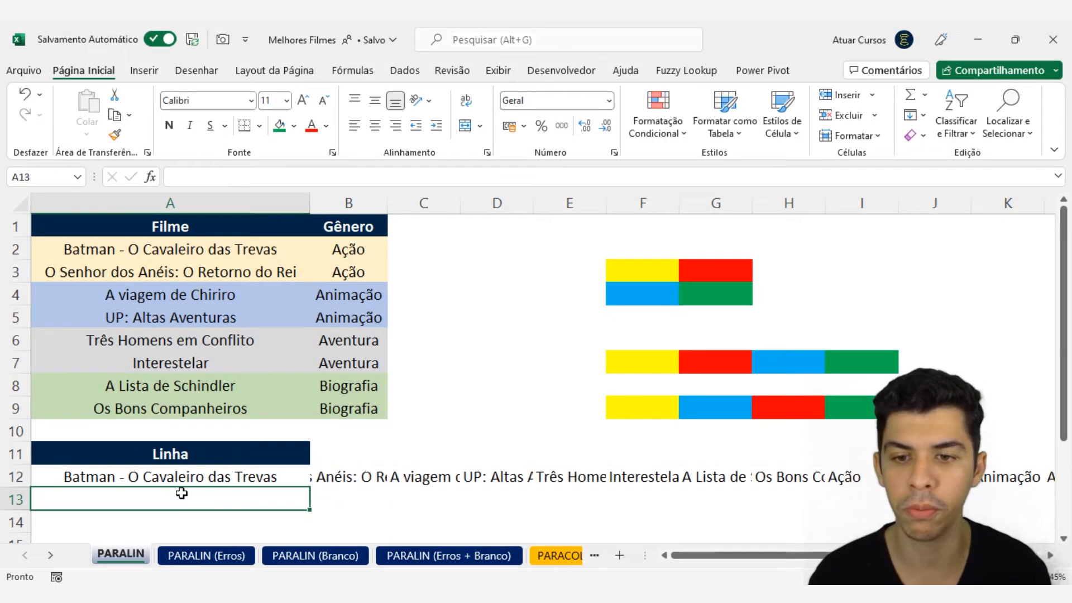
Compare the order of the values in row 12 with the films in column A of the table
left_click(210, 479)
left_click(187, 251)
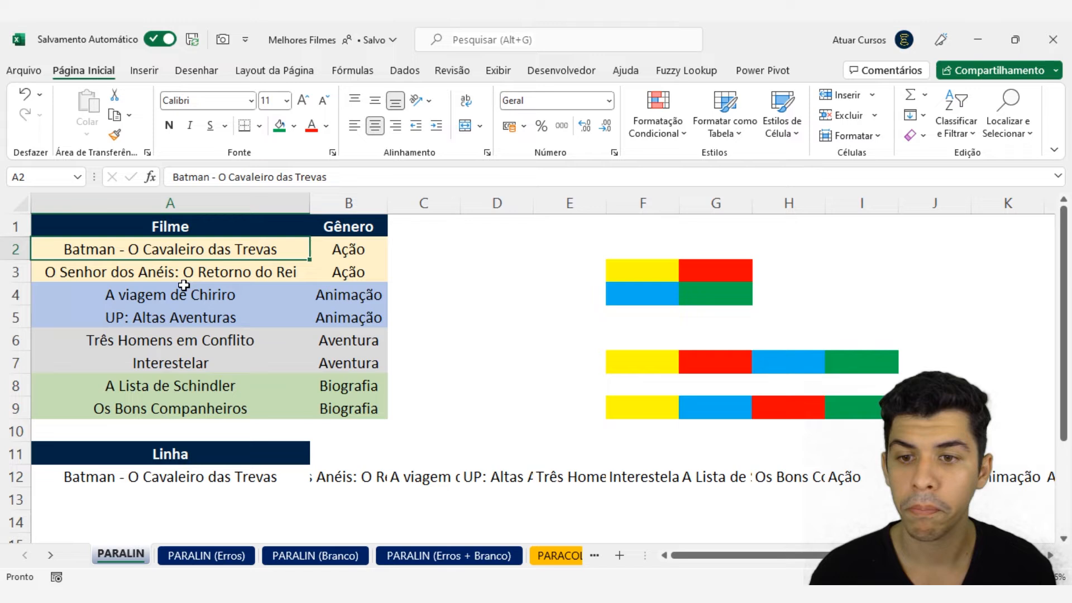
left_click(315, 482)
left_click(434, 479)
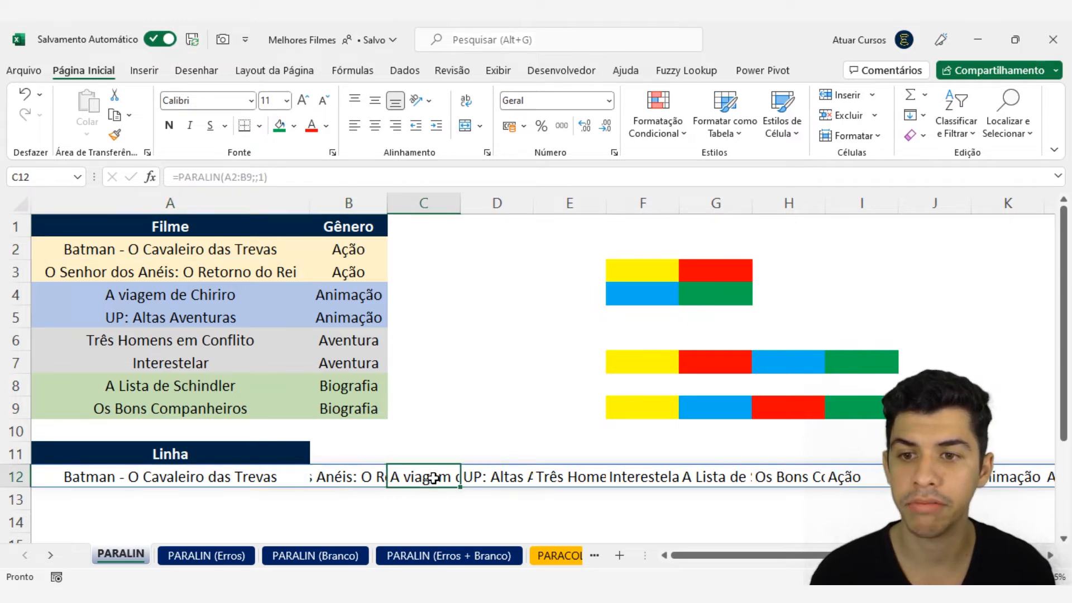
left_click(210, 321)
left_click(488, 475)
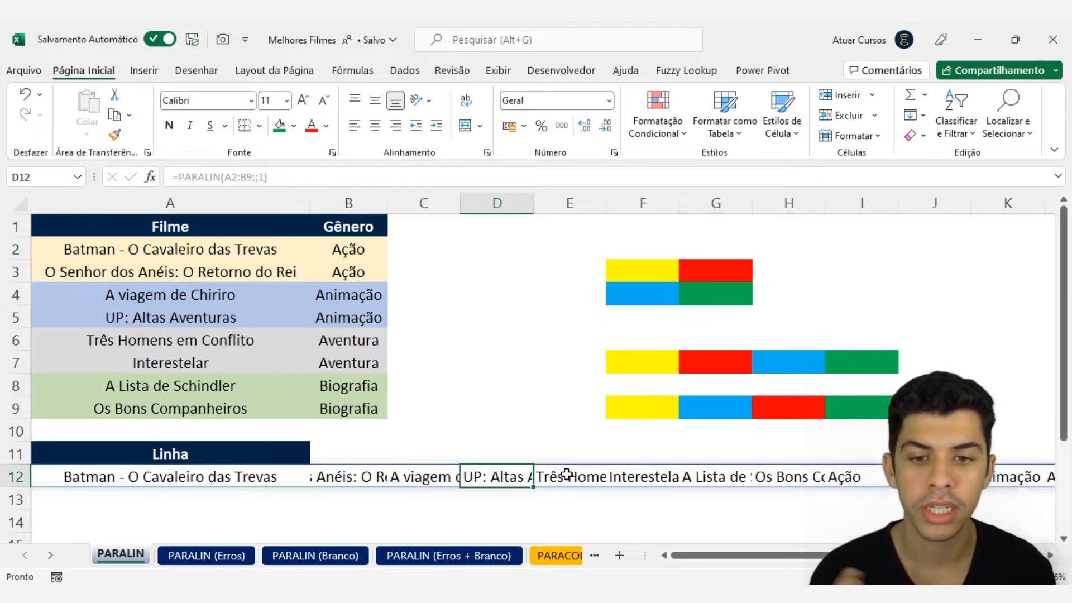
Set scan_by_column back to 0 in the A12 formula, making it =PARALIN(A2:B9;;0)
left_click(221, 472)
key("F2")
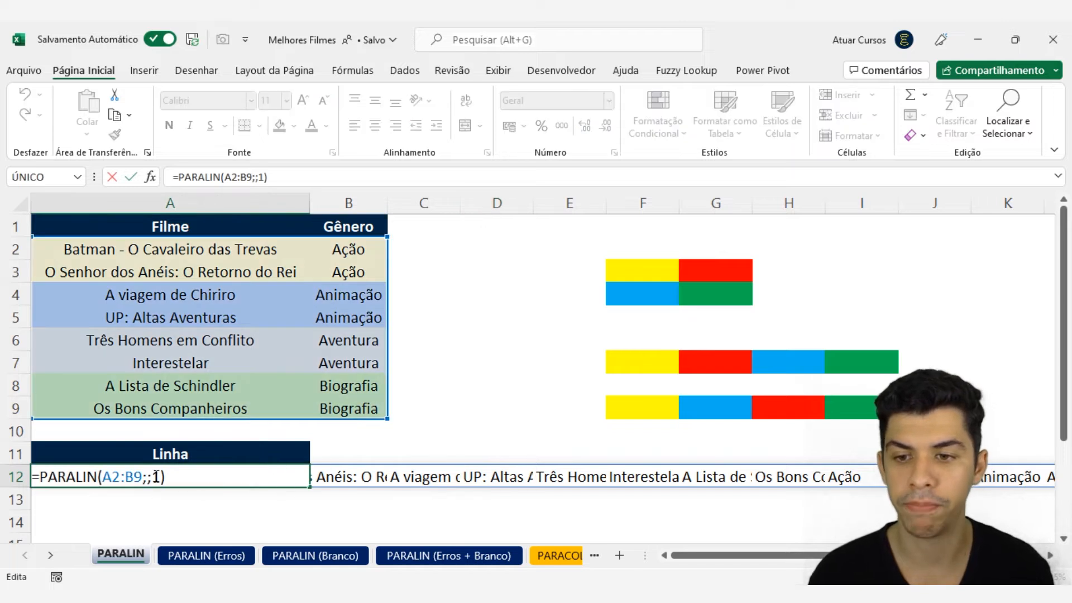
key("BackSpace")
key("BackSpace")
type("0")
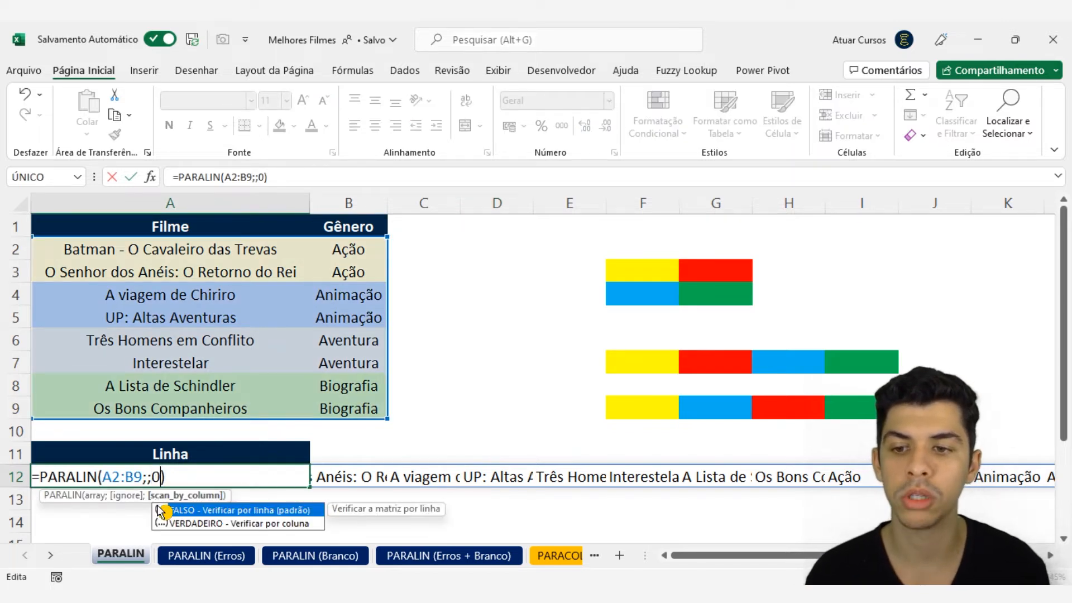
key("Return")
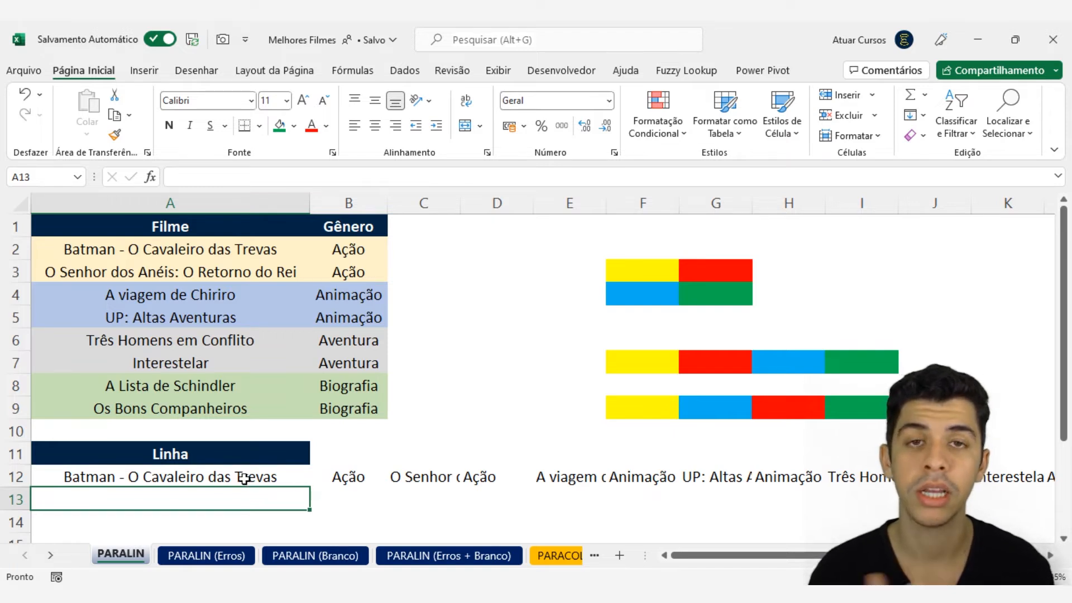
Glance at the PARALIN (Erros) sheet, and review the source table A2:B9 on the PARALIN sheet
left_click(223, 557)
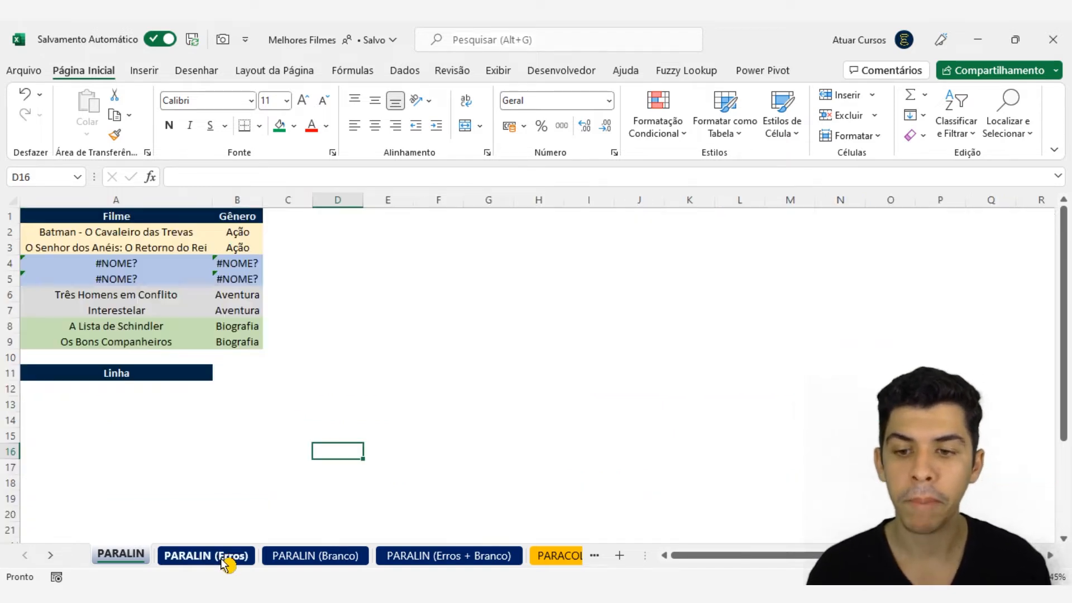
left_click(140, 557)
left_click_drag(182, 251, 346, 410)
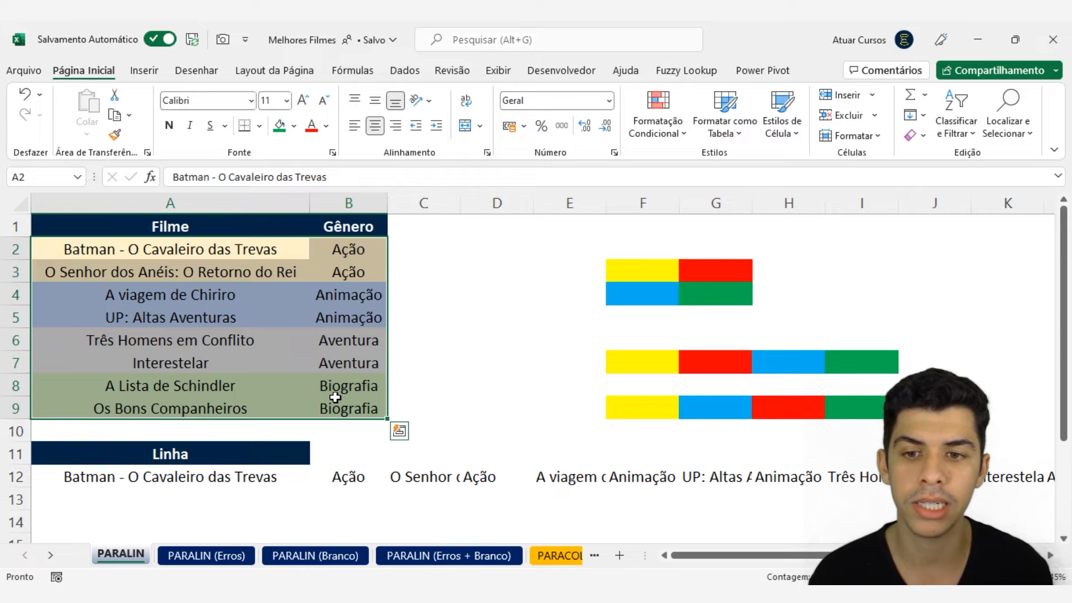
Switch to the PARALIN (Erros) sheet and select the error cells A4:B5 in its table
left_click(202, 555)
scroll(203, 342, "up", 2)
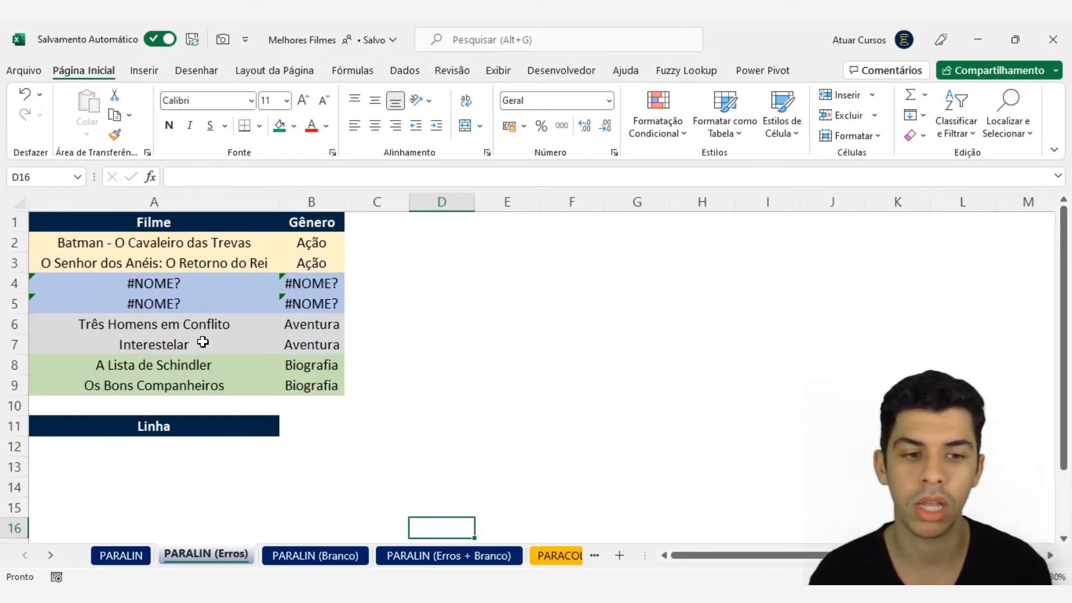
scroll(202, 342, "up", 1)
scroll(203, 342, "up", 1)
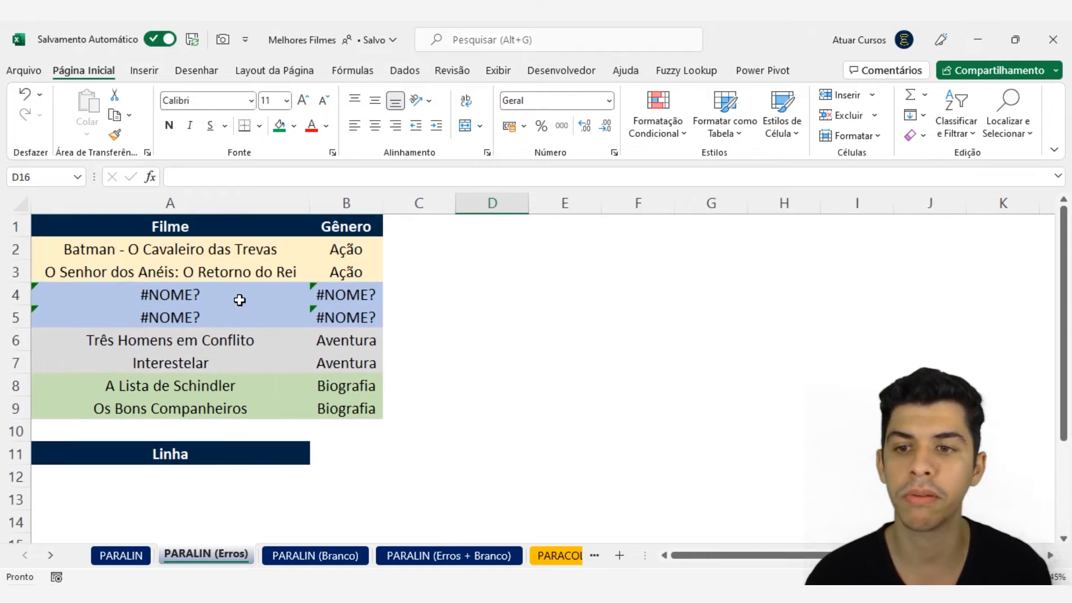
left_click_drag(233, 298, 323, 316)
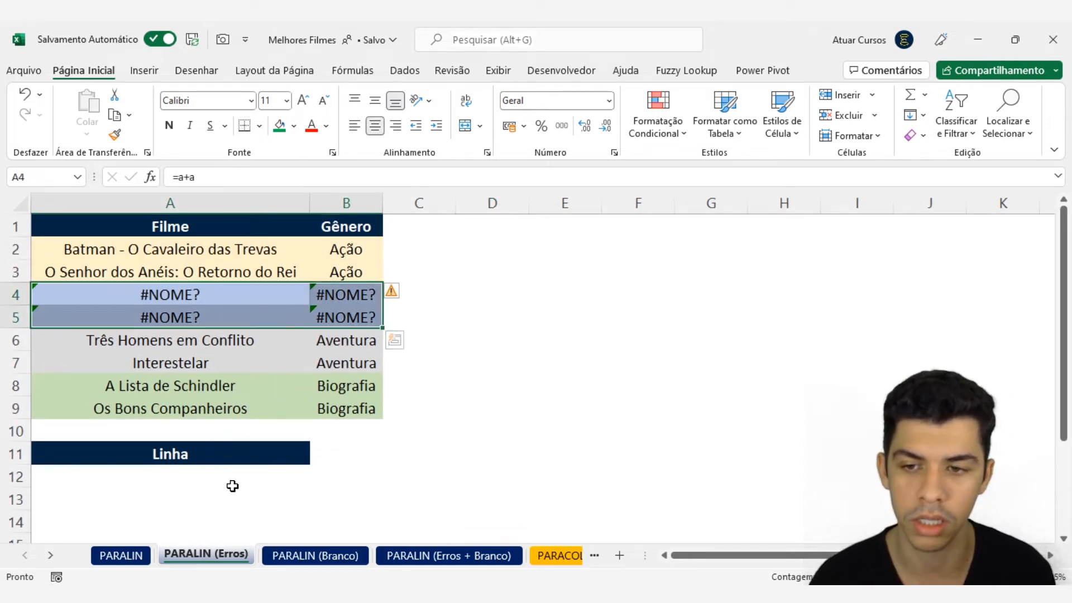
Start a PARALIN formula in cell A12 of the PARALIN (Erros) sheet with A2:B9 as the array
left_click(203, 470)
type("=")
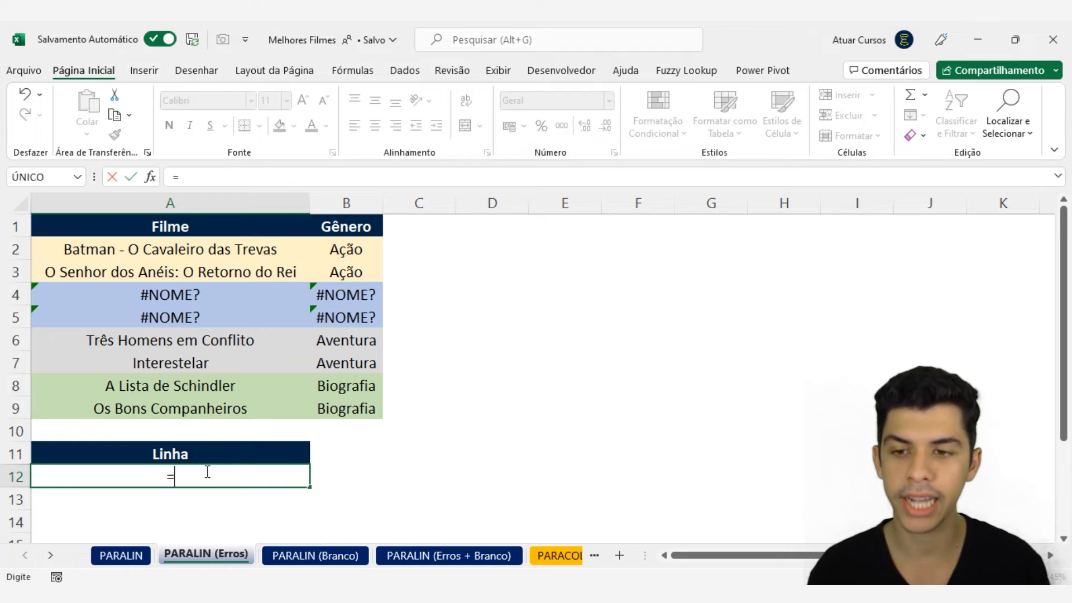
type("PARA")
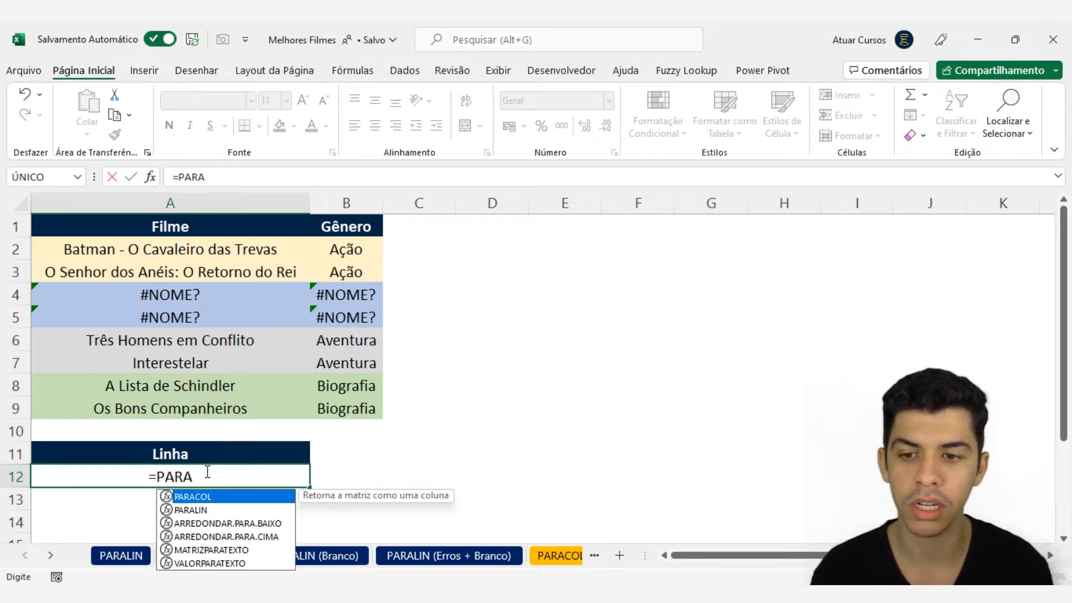
key("Down")
key("Tab")
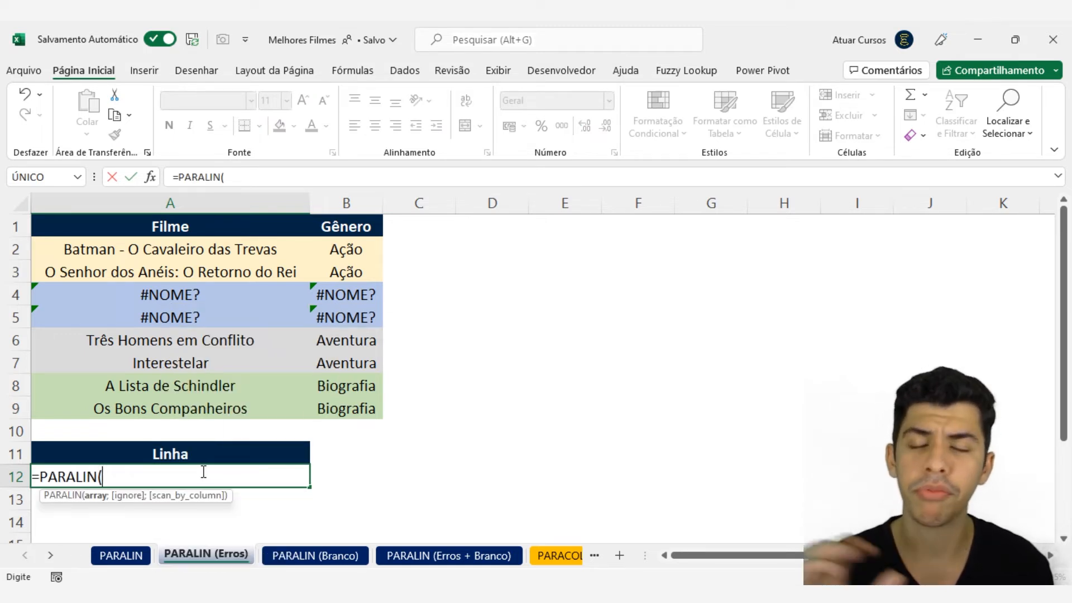
left_click(170, 250)
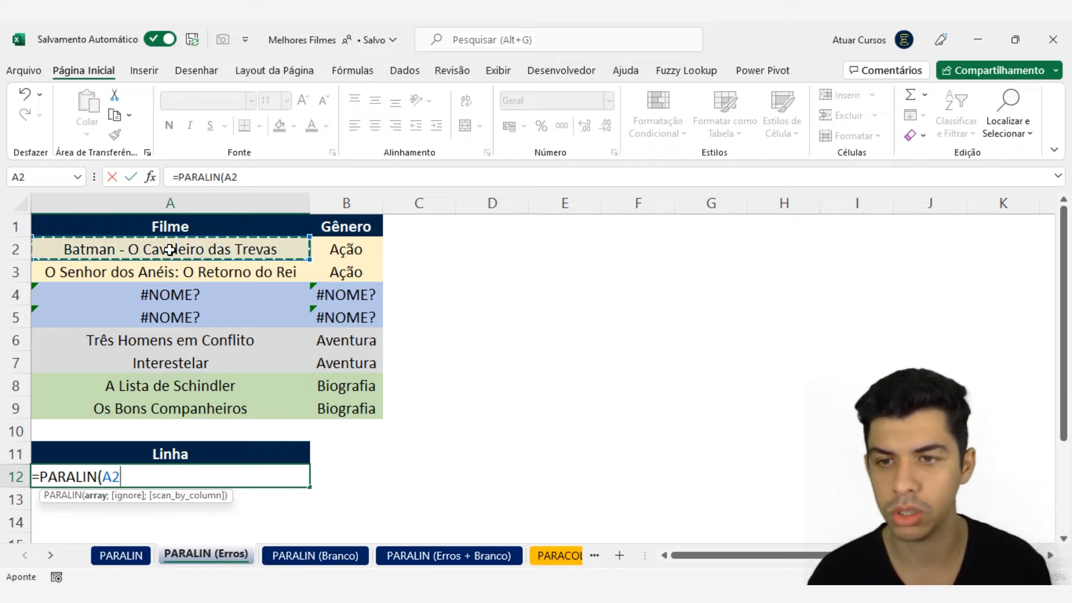
left_click_drag(170, 250, 368, 407)
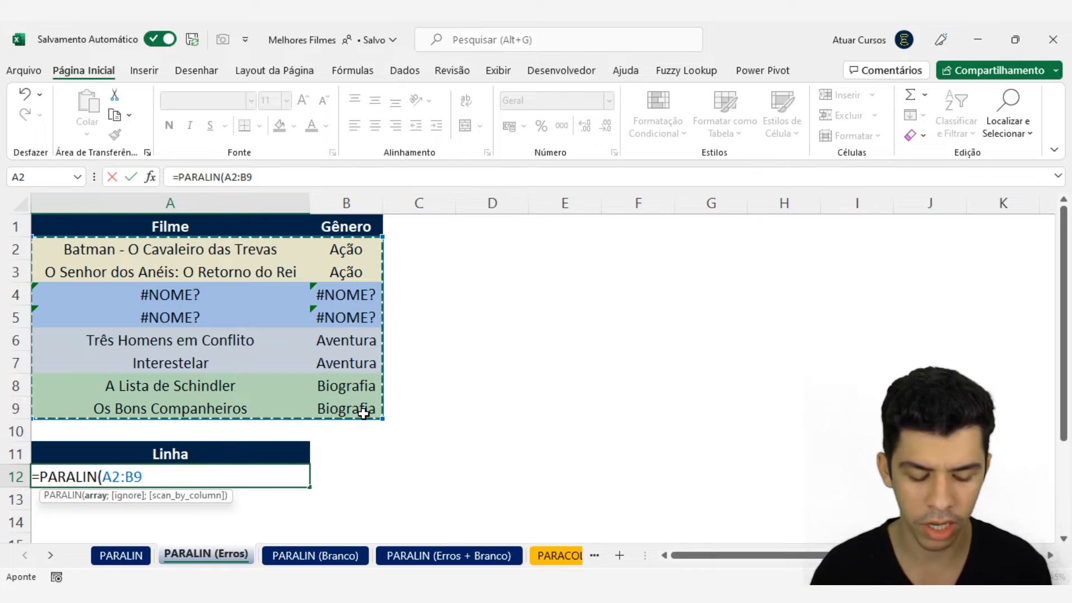
Set the ignore argument to 2 - Ignorar erros and complete the formula as =PARALIN(A2:B9;2)
type(";")
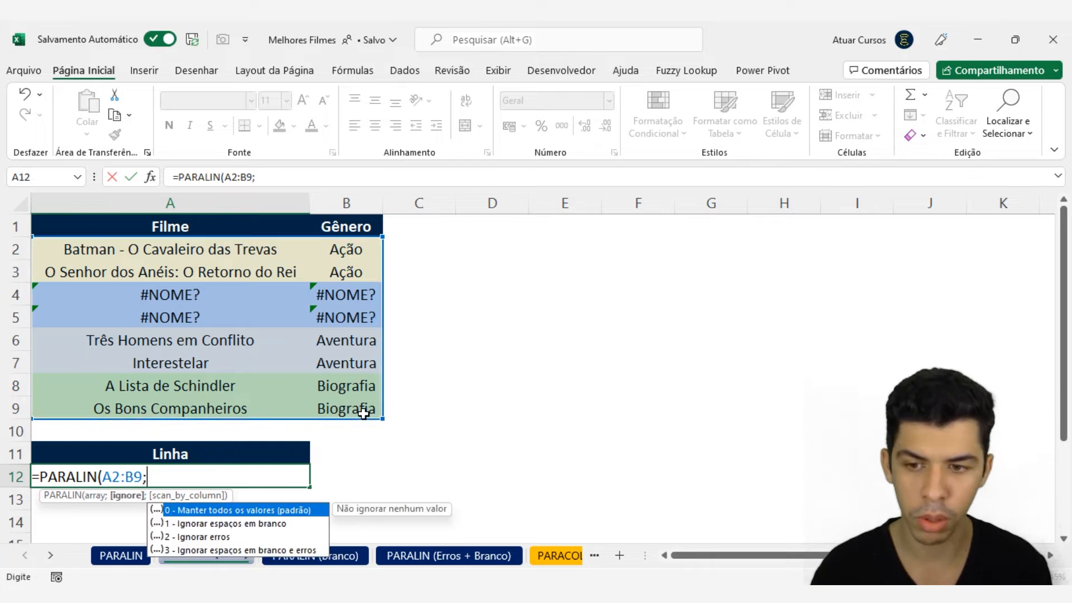
left_click(245, 524)
left_click(218, 537)
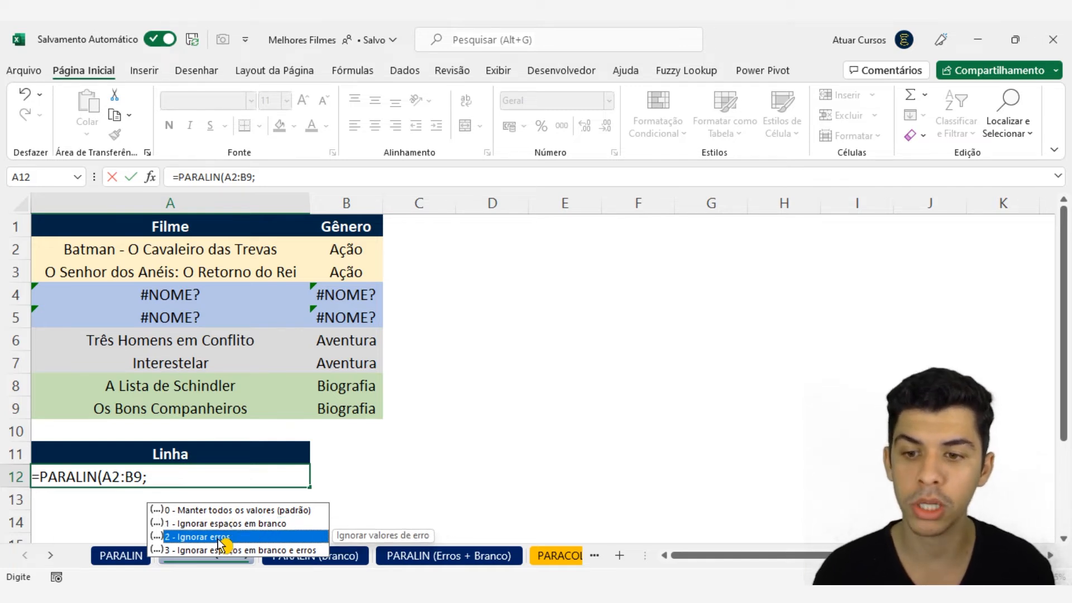
double_click(219, 538)
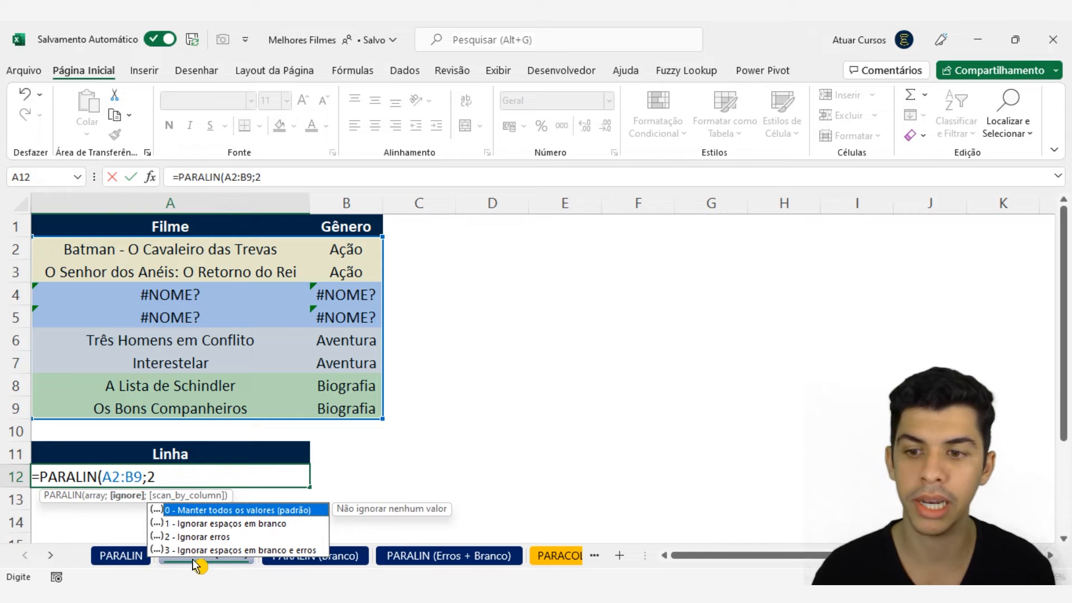
left_click(181, 478)
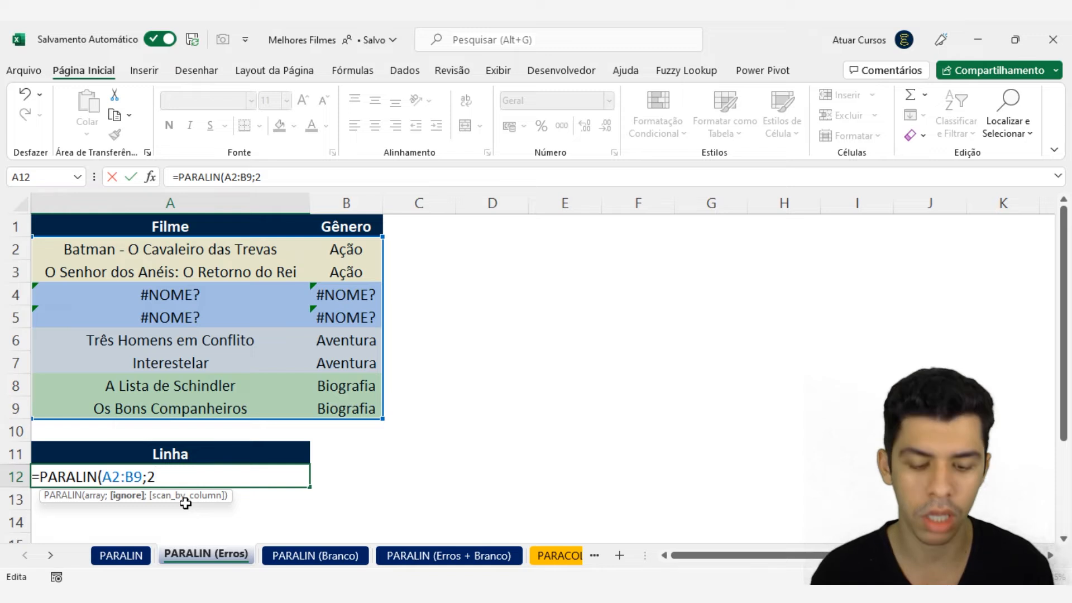
type(")")
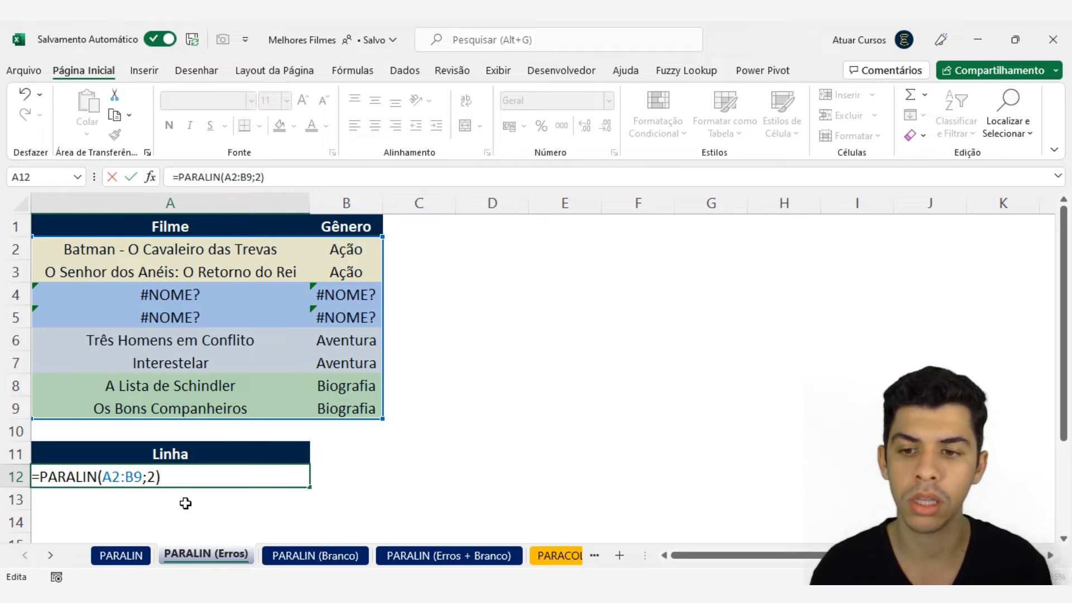
key("Return")
Compare the values spilled across row 12 with table rows 2, 3 and 6 and the error cells in rows 4 and 5
left_click(297, 478)
left_click(347, 479)
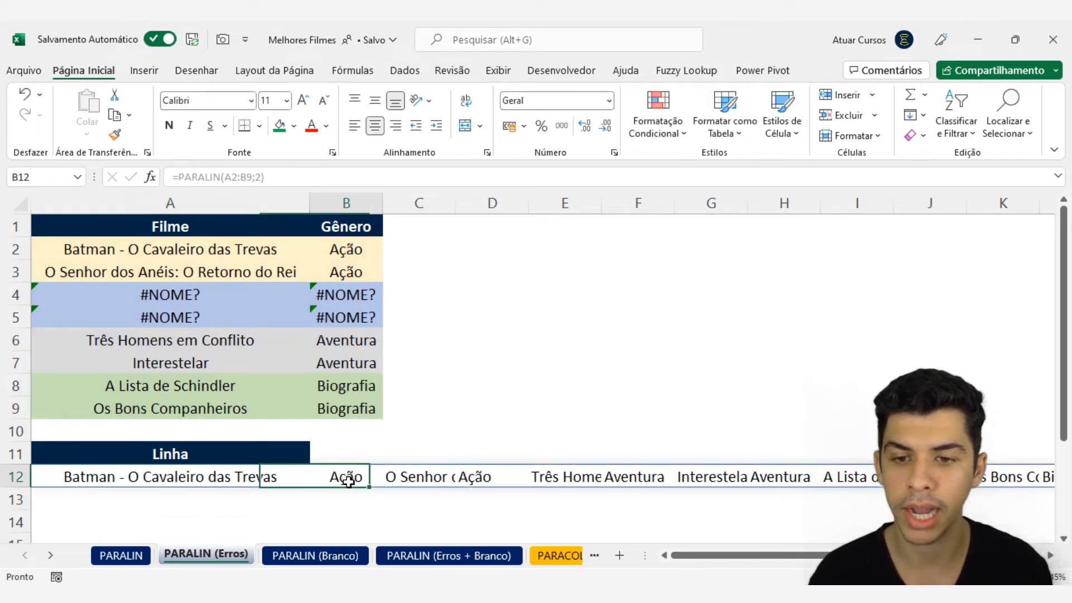
left_click(305, 246)
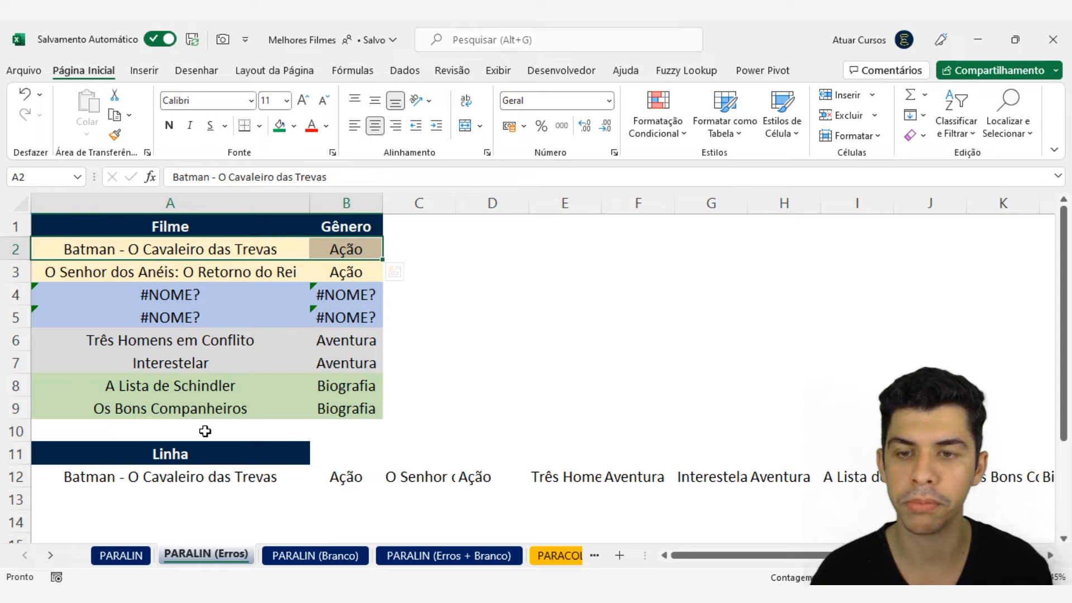
left_click(421, 477)
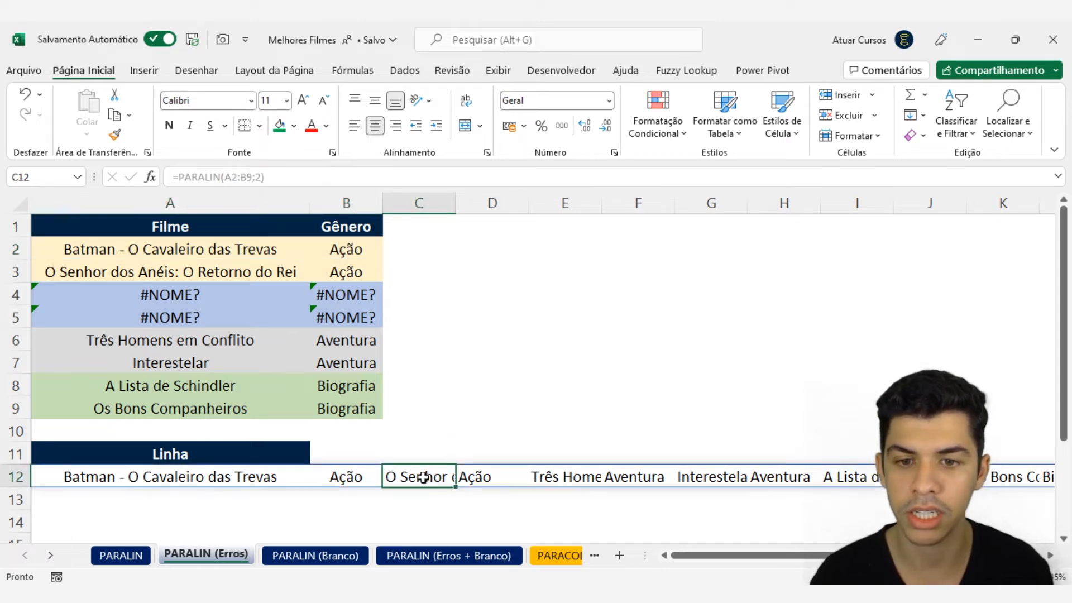
left_click_drag(195, 263, 335, 272)
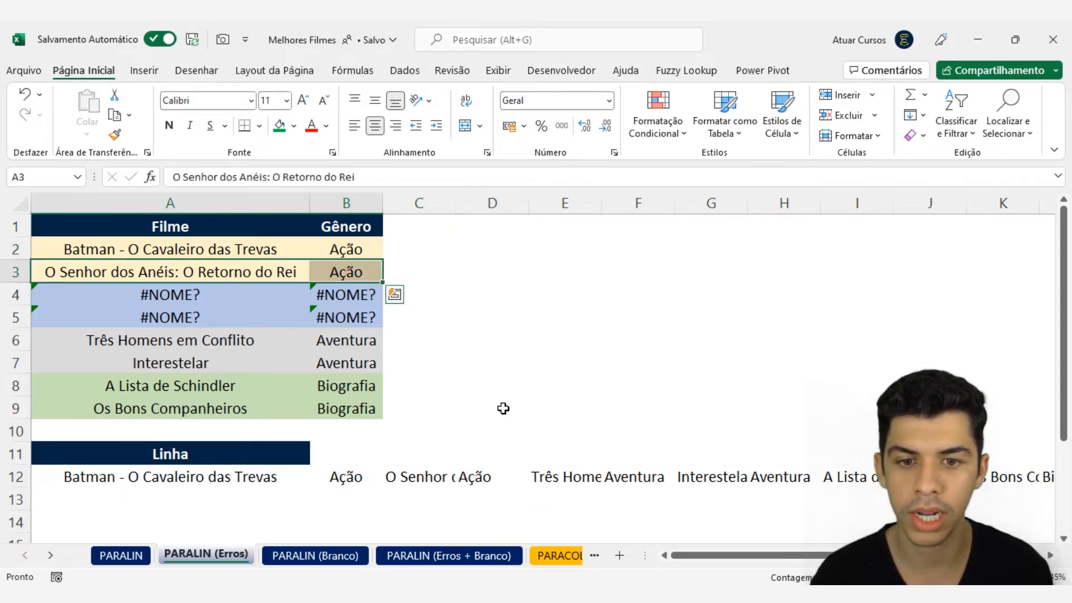
left_click(537, 472)
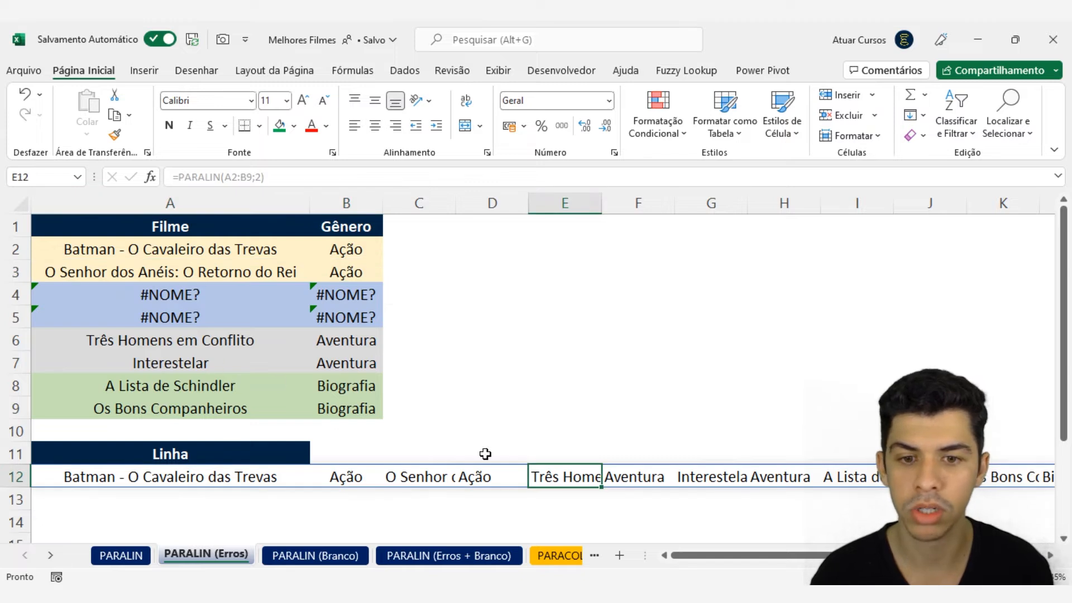
left_click(637, 473)
left_click_drag(193, 338, 334, 345)
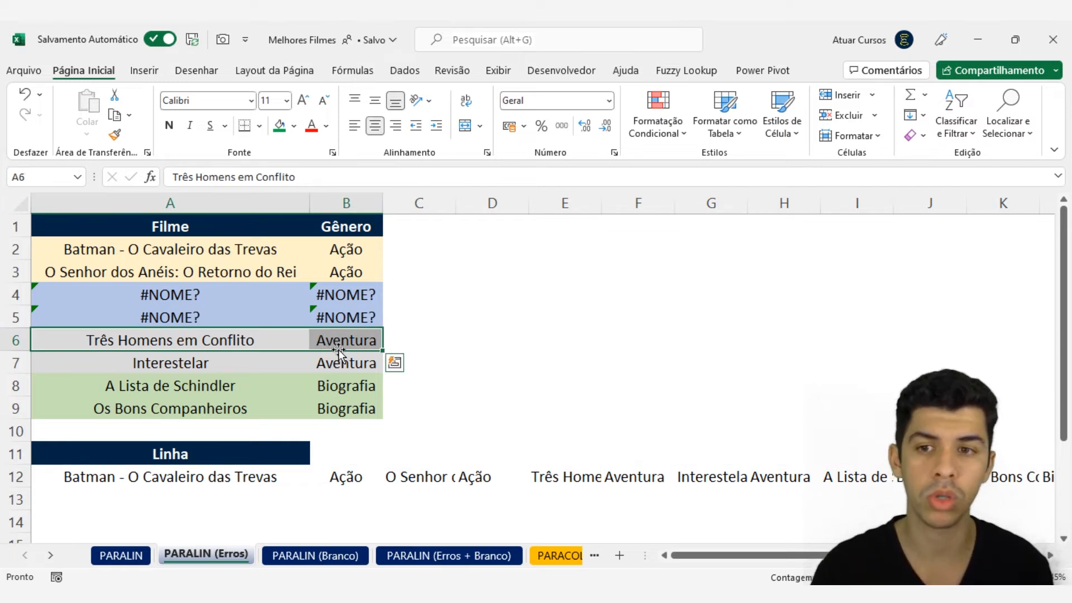
left_click_drag(183, 293, 336, 311)
Switch to the PARALIN (Branco) sheet and select the blank cells A6:B7 in its table
left_click(316, 556)
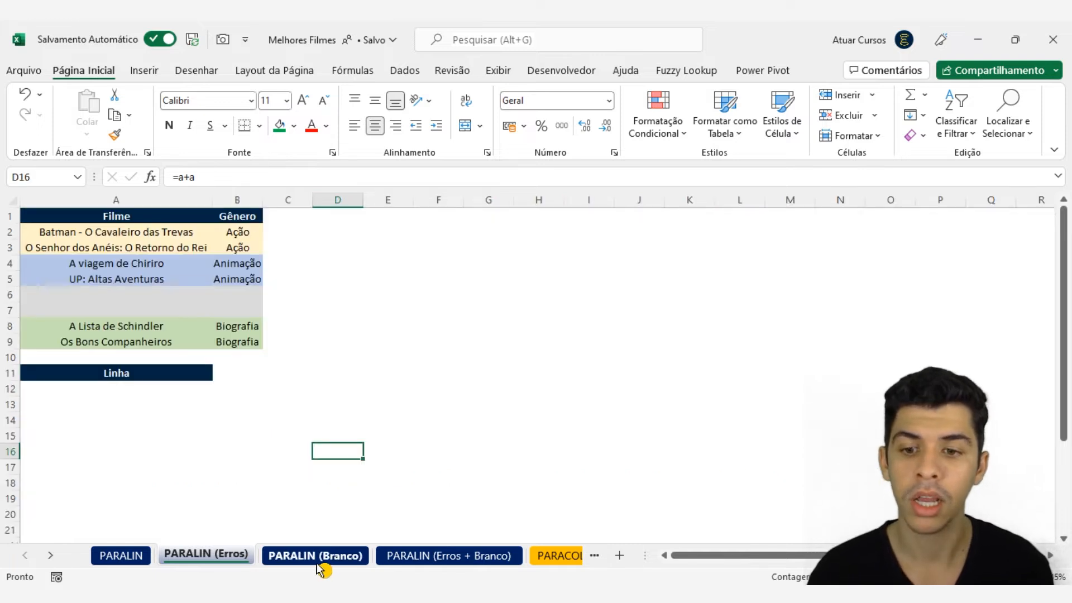
scroll(167, 382, "up", 3)
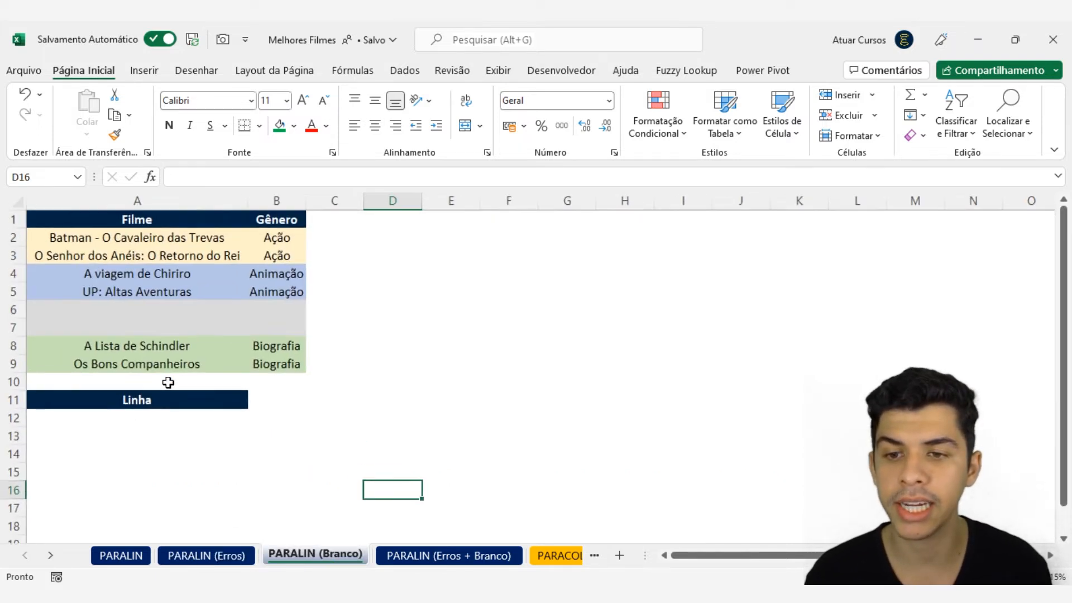
scroll(168, 384, "up", 1)
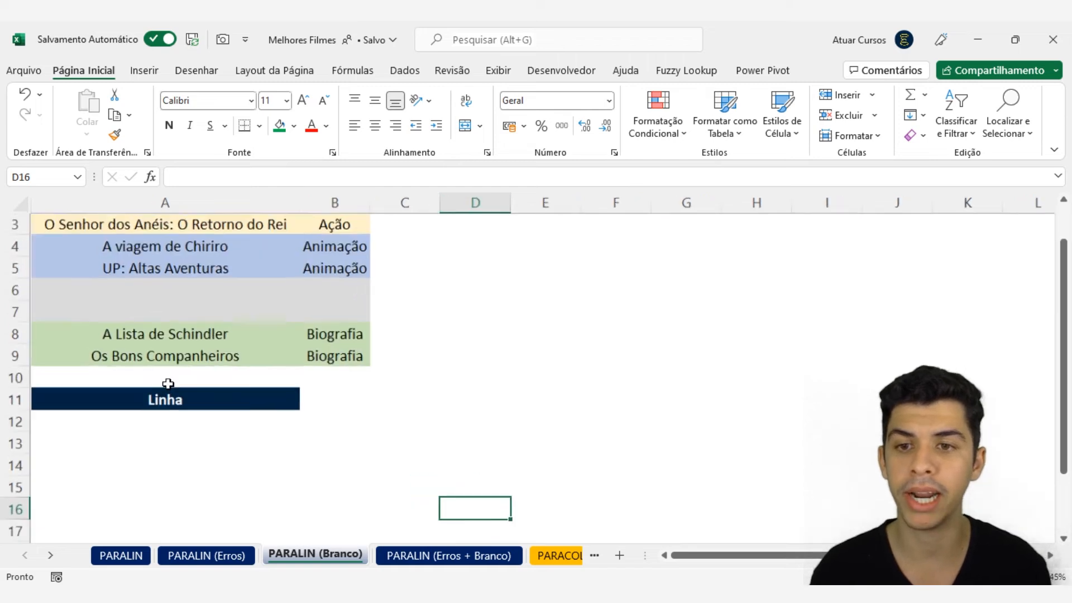
scroll(168, 383, "up", 1)
left_click_drag(149, 333, 323, 368)
Start a PARALIN formula in cell A12 of the PARALIN (Branco) sheet with A2:B9 as the array
left_click(217, 474)
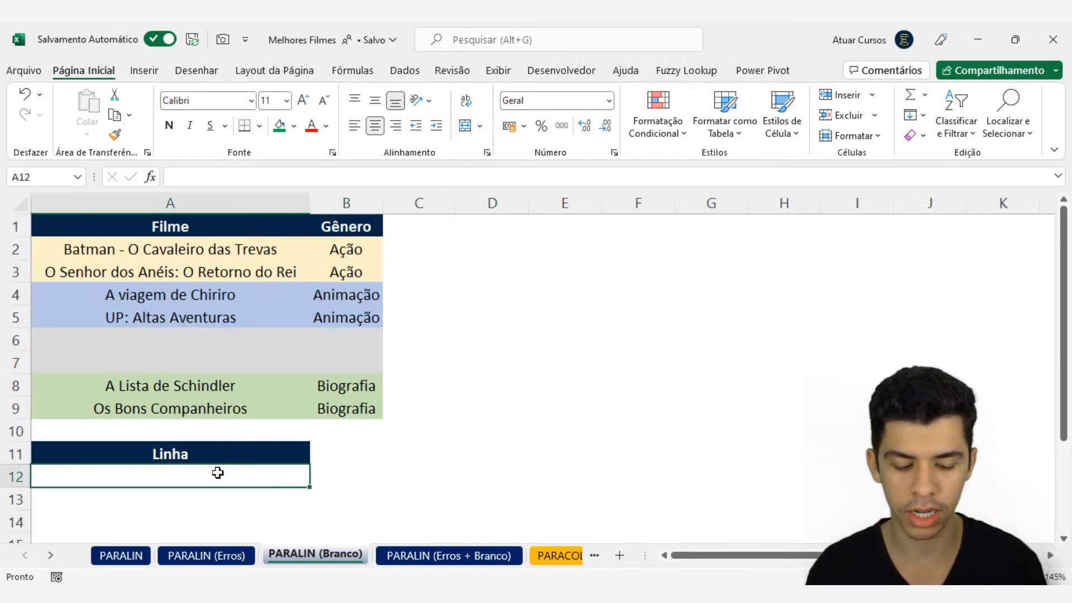
type("=PARA")
key("Down")
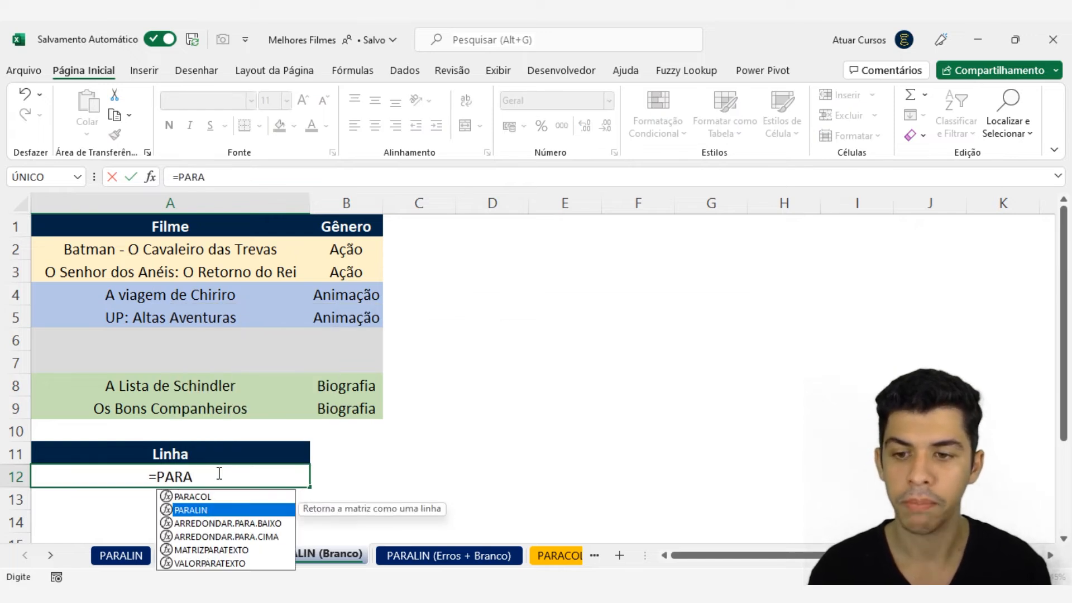
key("Tab")
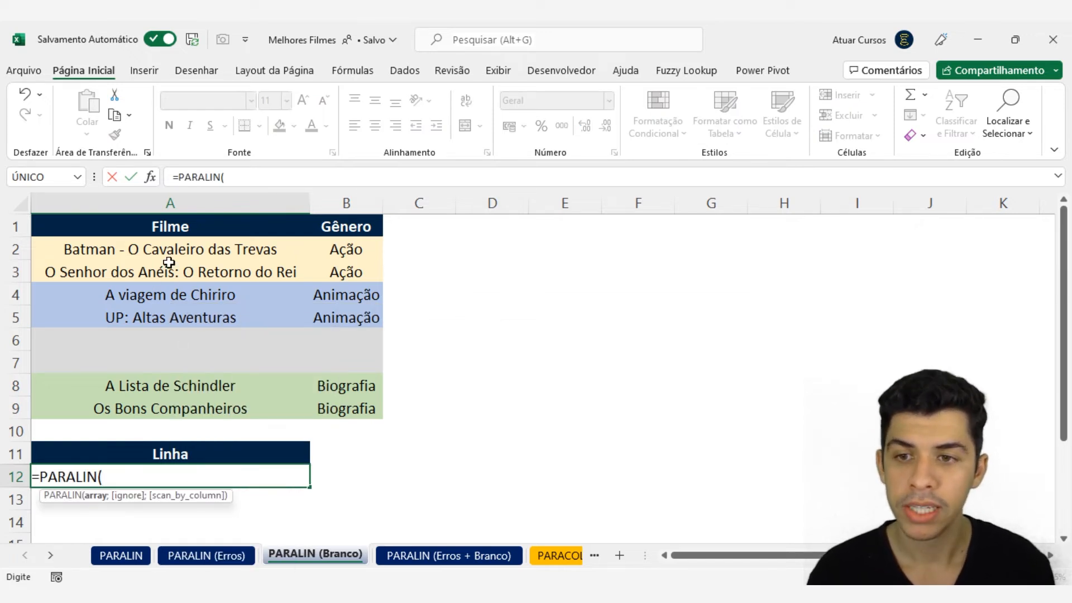
left_click_drag(159, 249, 335, 397)
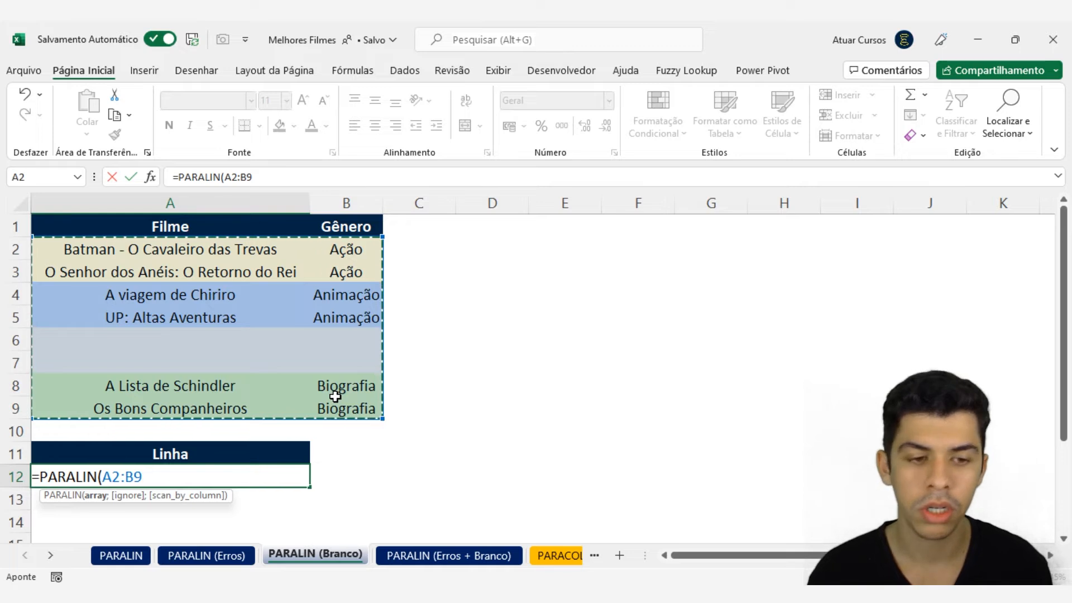
Set the ignore argument to 1 - Ignorar espaços em branco and complete the formula as =PARALIN(A2:B9;1)
type(";")
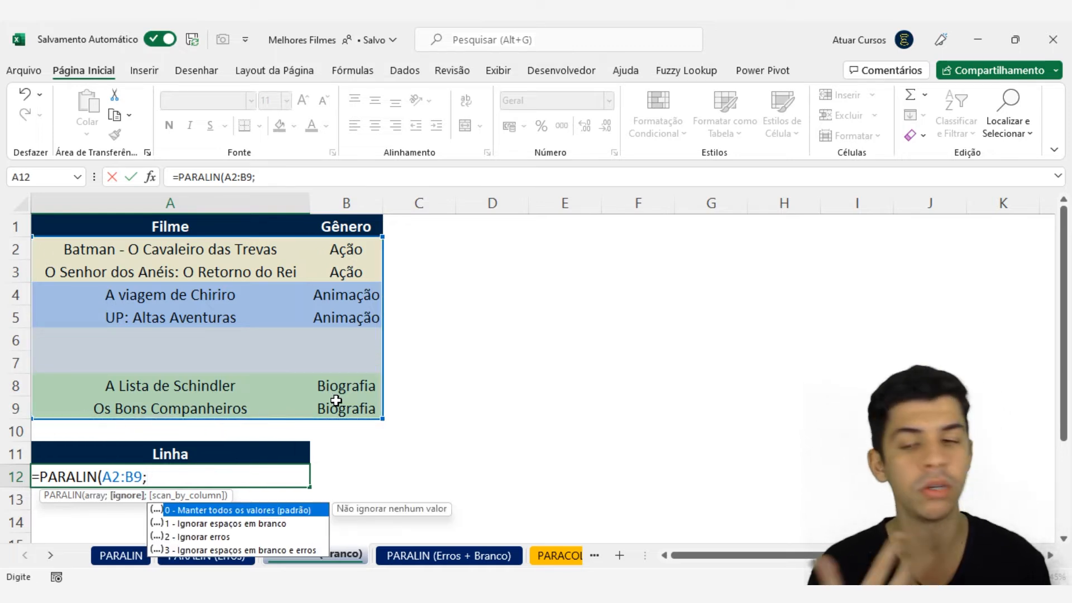
left_click(215, 526)
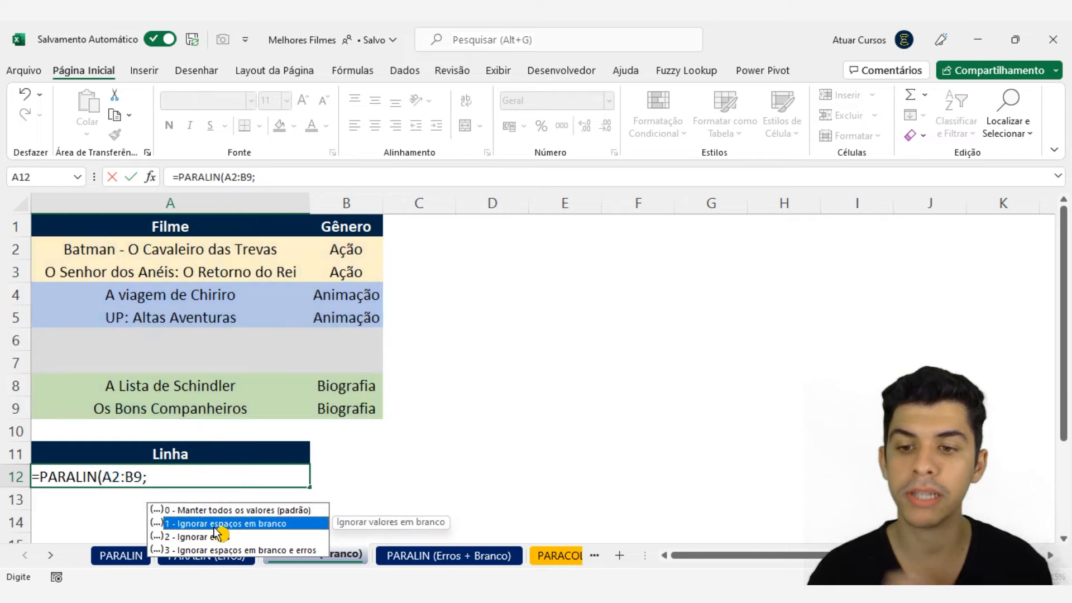
left_click(179, 482)
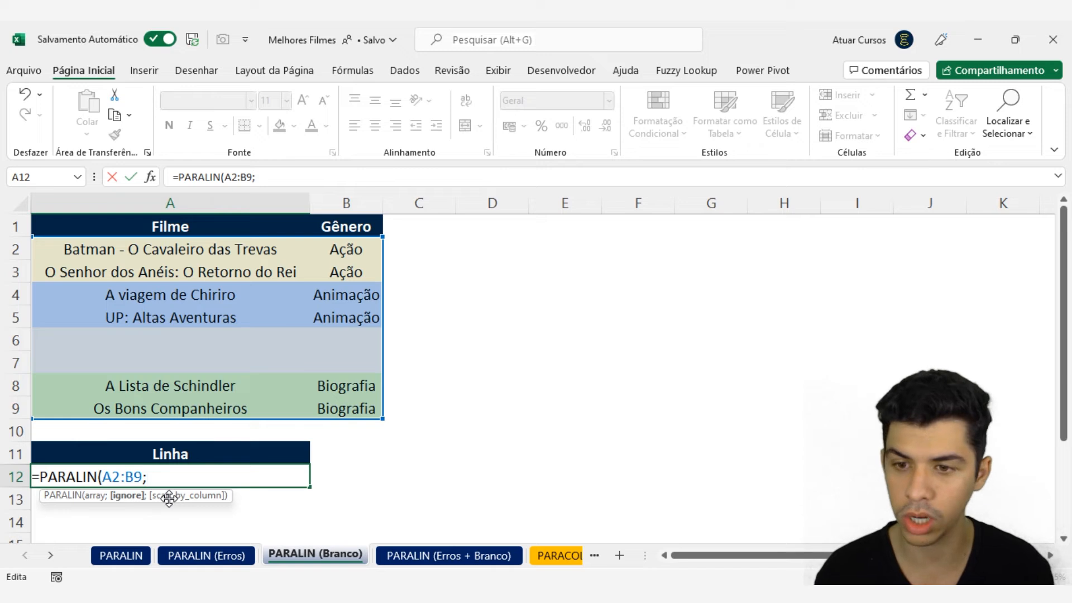
type("1)")
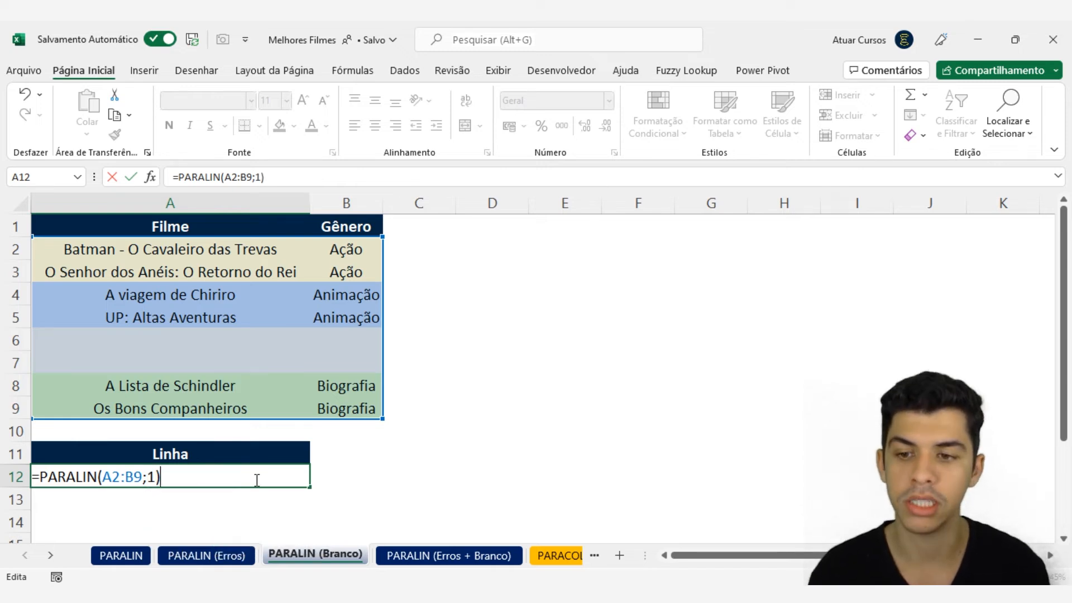
key("Return")
Compare the values in row 12 around G12:I12 with table rows 5 and 8, on either side of the blank rows
left_click(255, 479)
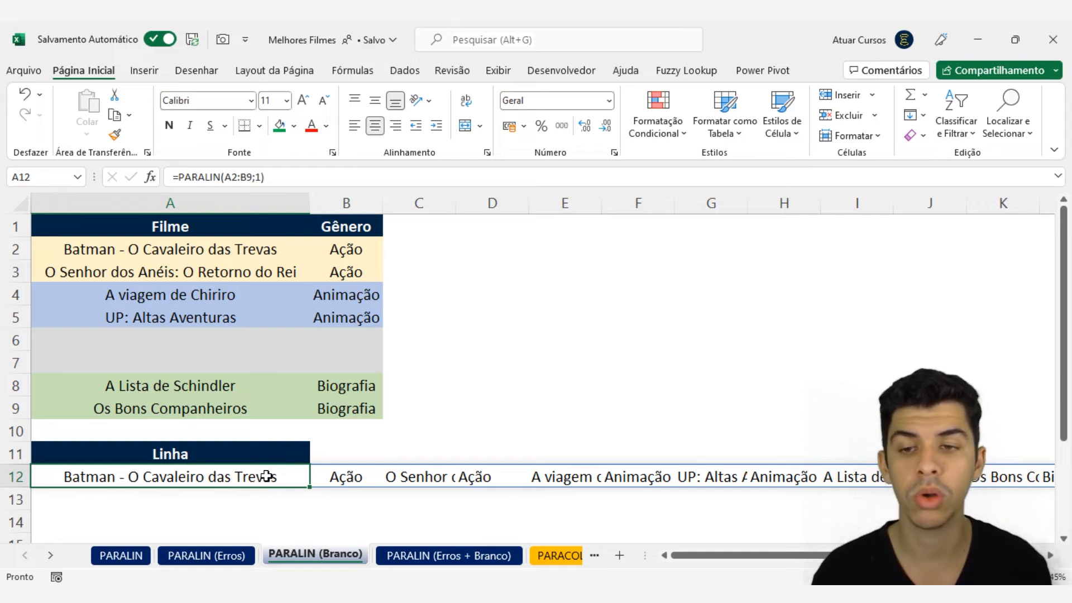
left_click(184, 325)
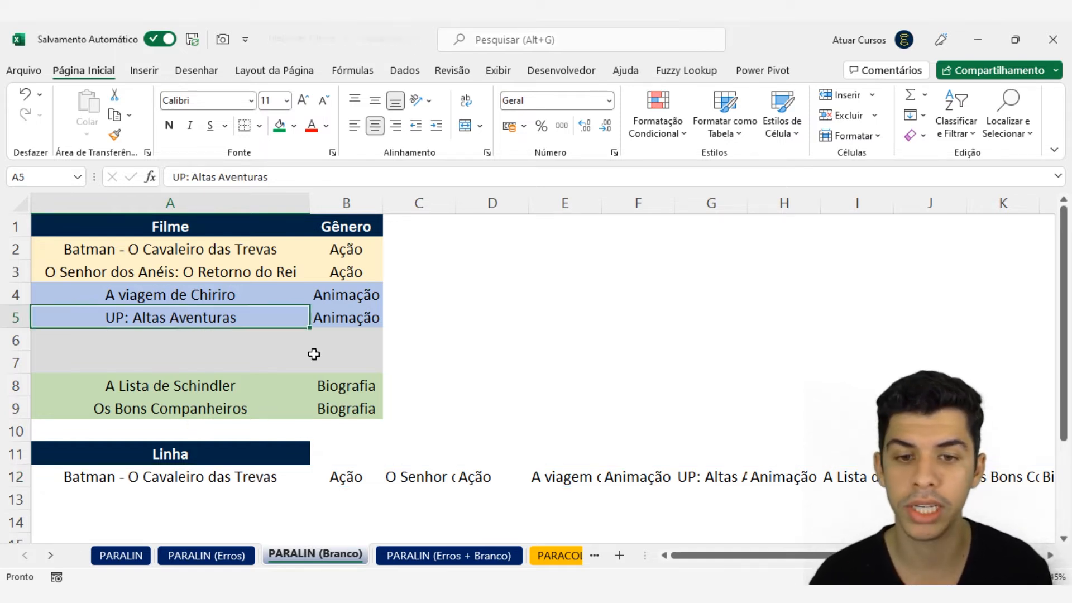
left_click(695, 486)
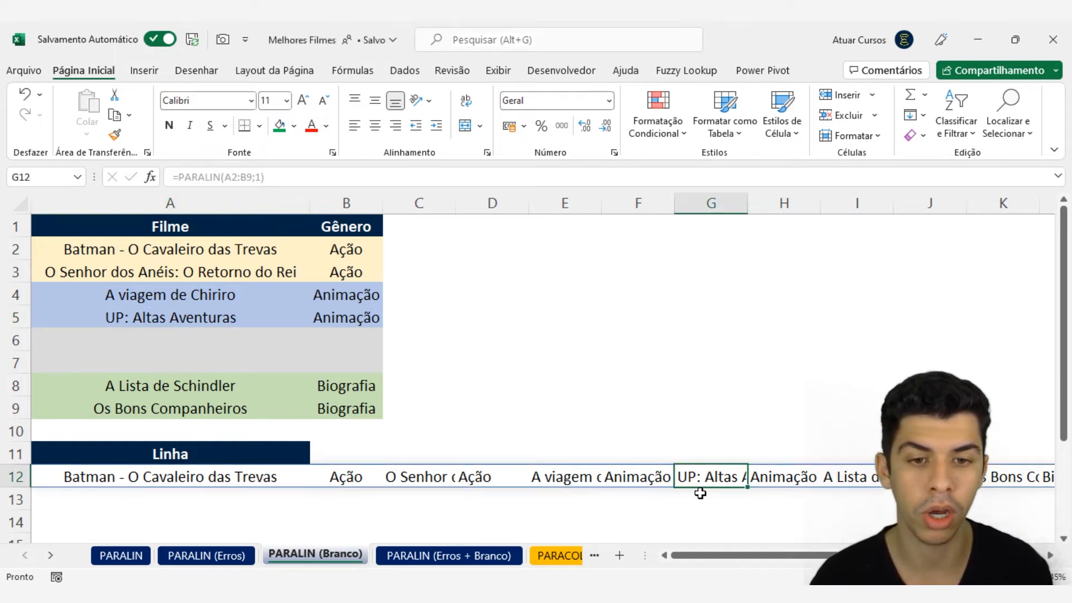
left_click(1050, 556)
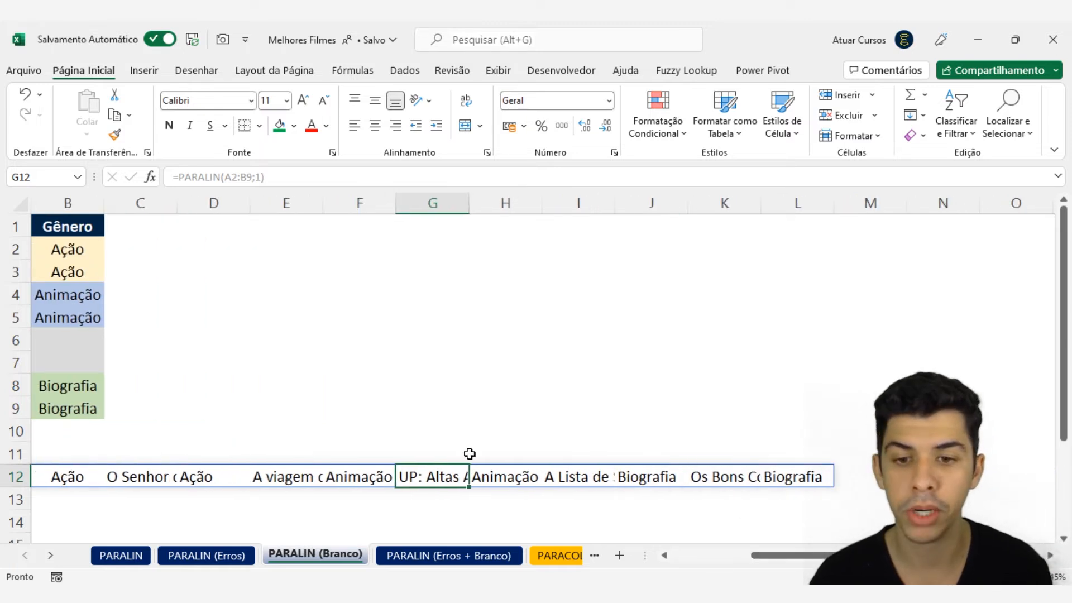
left_click(483, 477)
left_click(579, 476)
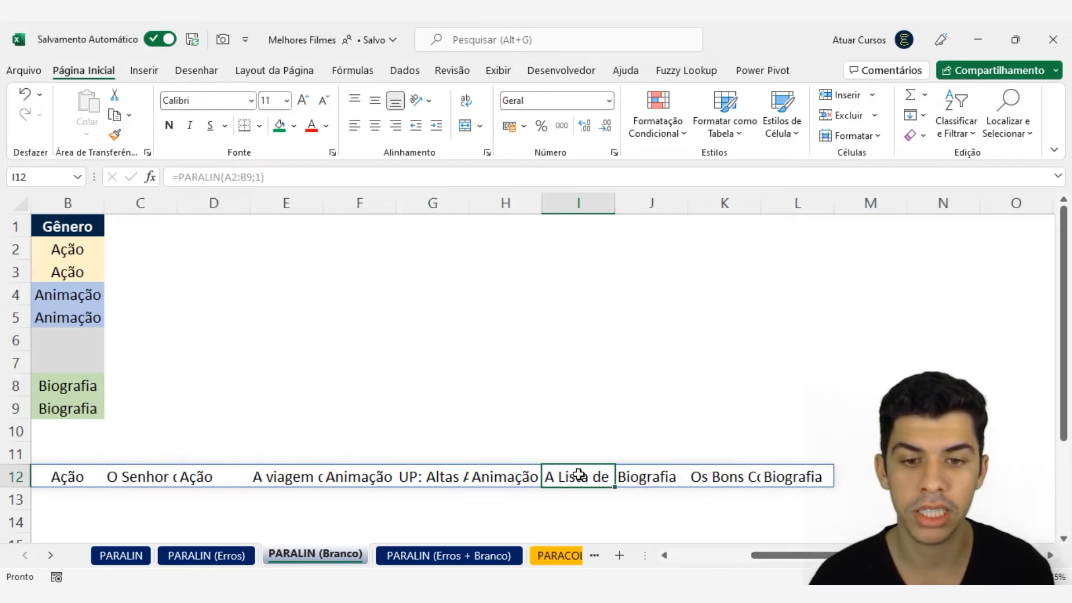
left_click_drag(815, 561, 649, 557)
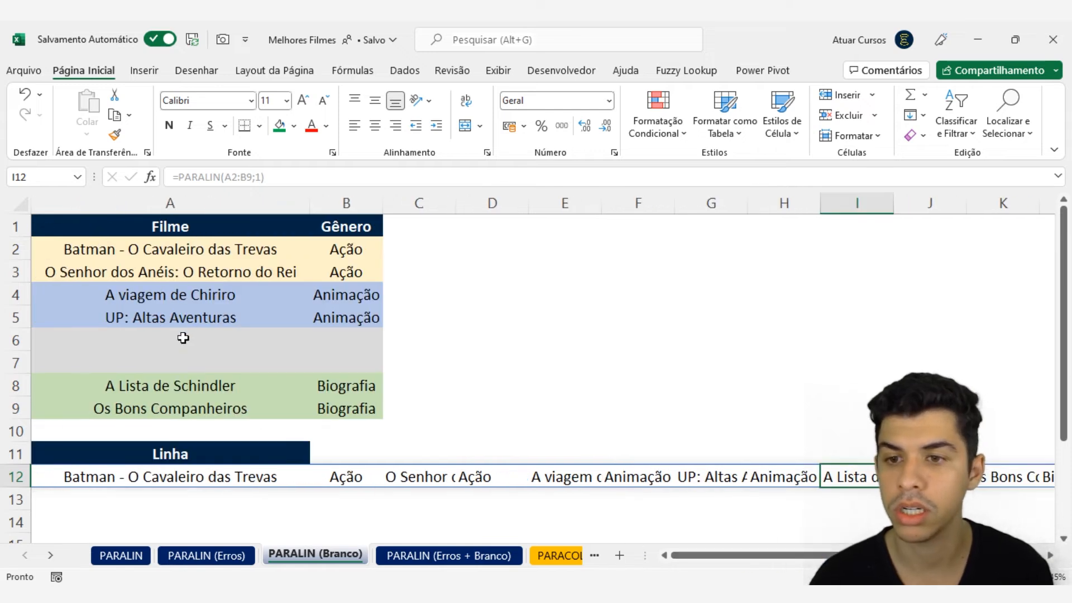
left_click_drag(171, 314, 303, 324)
left_click_drag(215, 385, 334, 390)
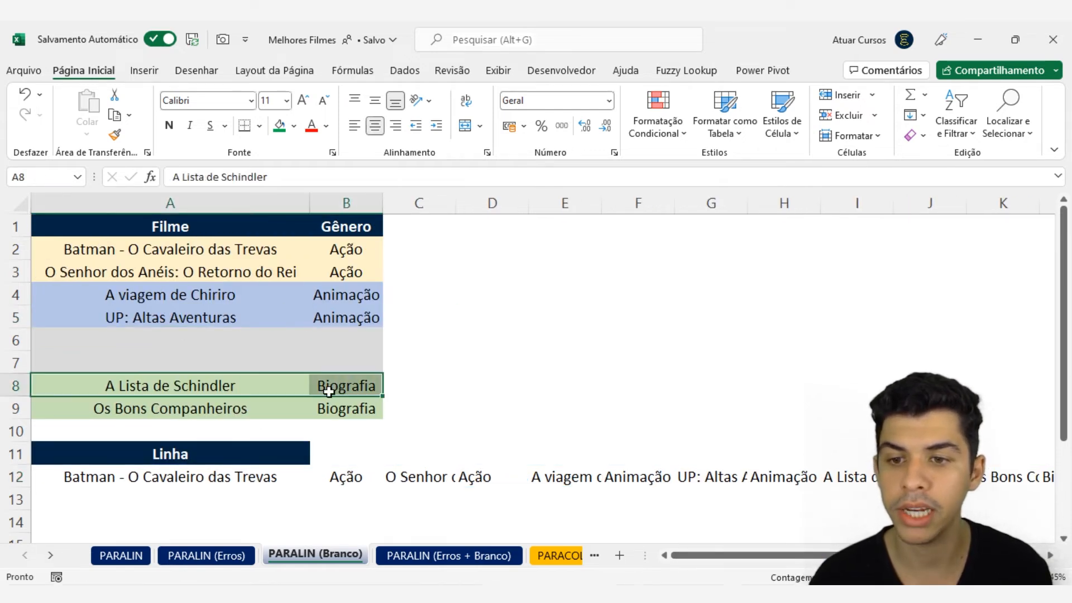
Change the ignore argument of the PARALIN formula in A12 to 0 - Manter todos os valores (padrão)
left_click(131, 471)
key("F2")
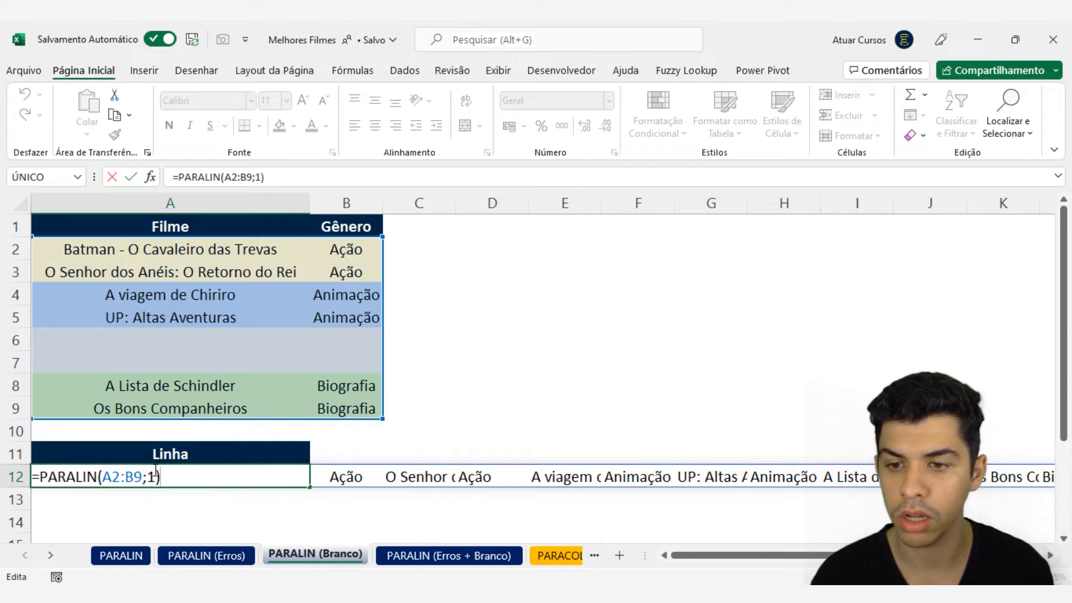
left_click(156, 474)
key("BackSpace")
type("0")
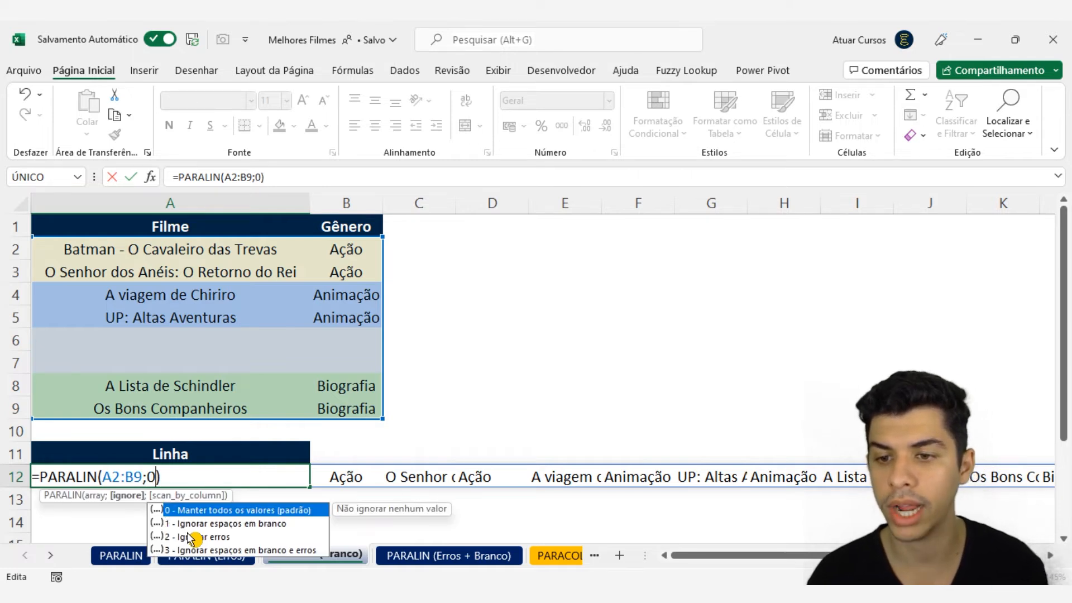
key("Return")
Examine the values across row 12 for how the table's blank cells are returned, and go back to A12
key("Up")
key("Right")
key("Right")
key("Right")
key("Right")
key("Right")
key("Right")
key("Right")
key("Right")
key("Right")
key("Right")
key("Right")
key("Right")
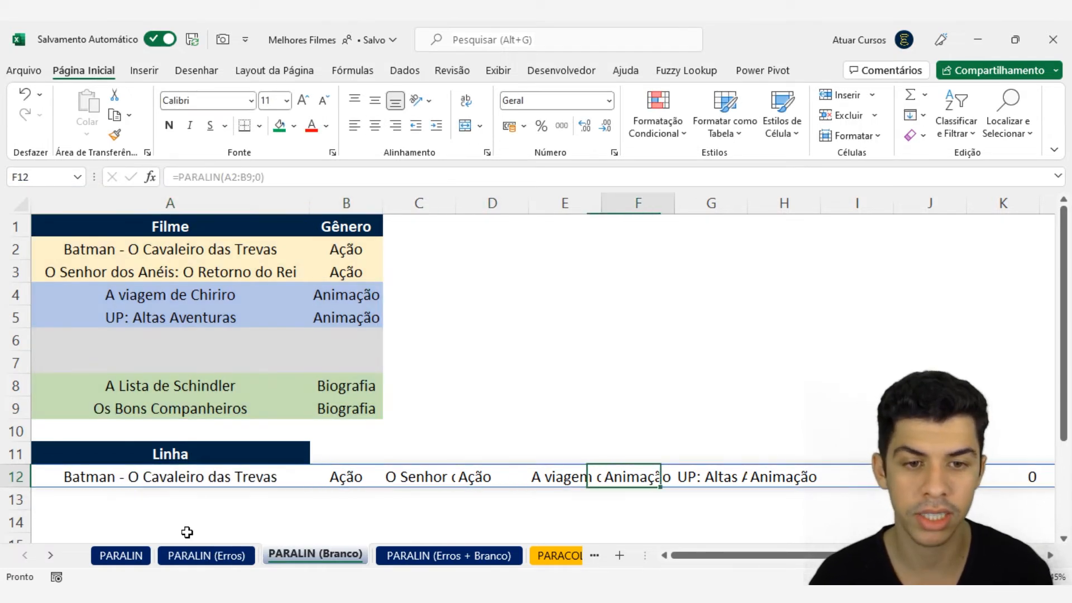
key("Left")
key("Left")
key("Left")
key("Left")
key("Left")
key("Left")
key("Left")
key("Left")
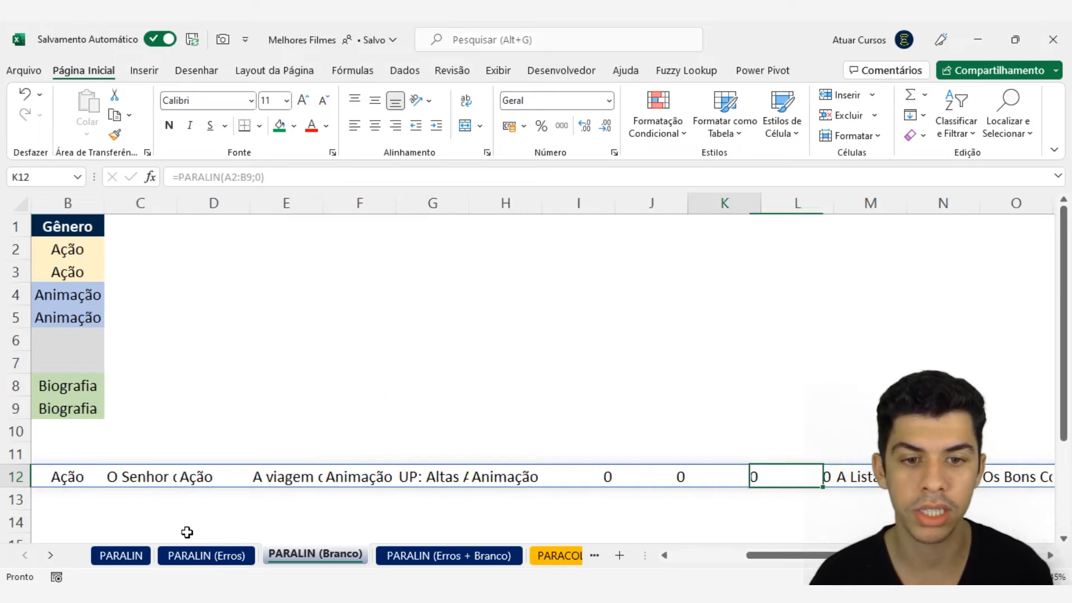
key("Left")
key("Left")
key("Left")
key("Left")
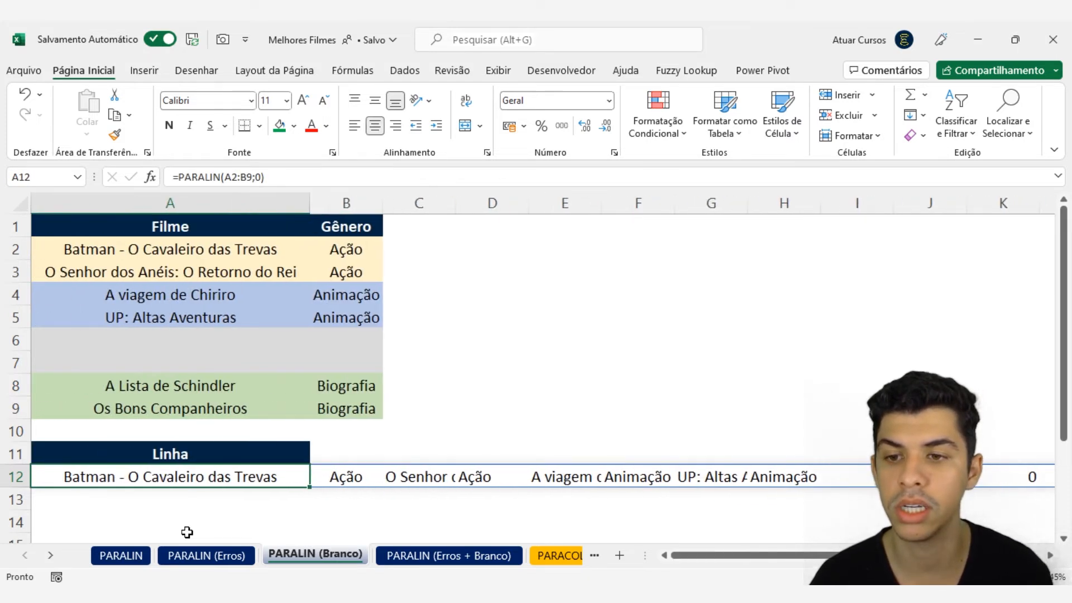
Select the blank cells A6:B7 and undo the last change to the A12 formula
left_click(97, 335)
left_click_drag(313, 359, 305, 352)
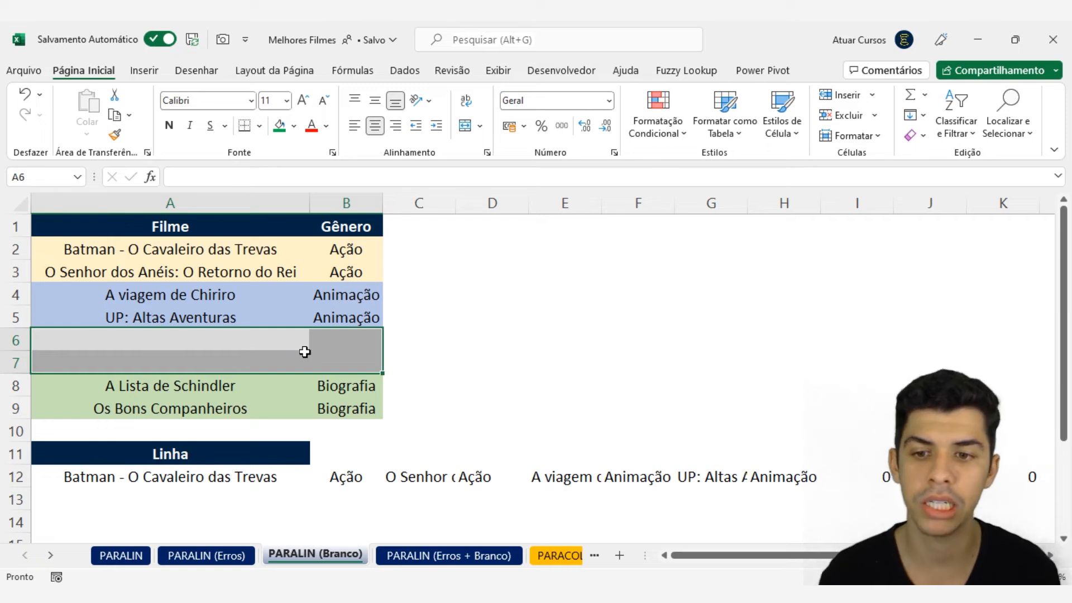
key("ctrl+z")
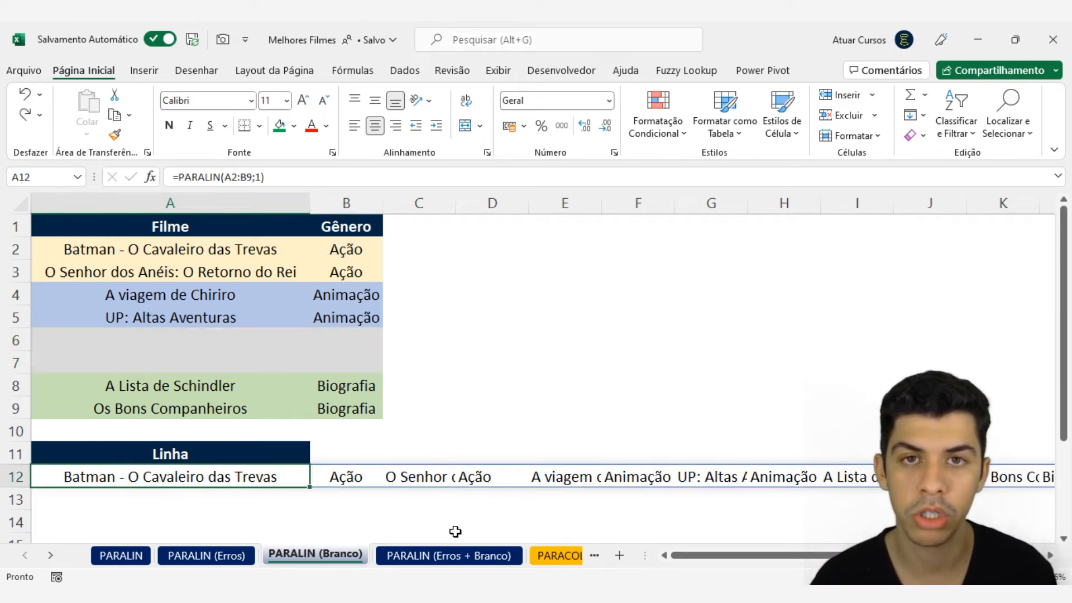
On the PARALIN (Erros + Branco) sheet, start a PARALIN formula in cell A12 with A2:B9 as the array
left_click(494, 556)
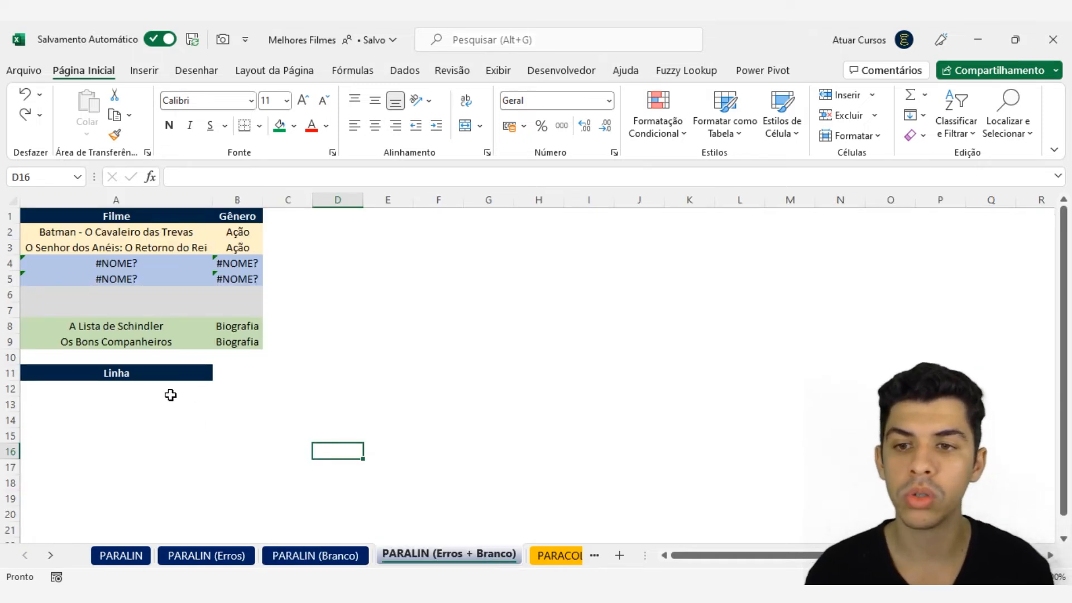
scroll(171, 395, "up", 3)
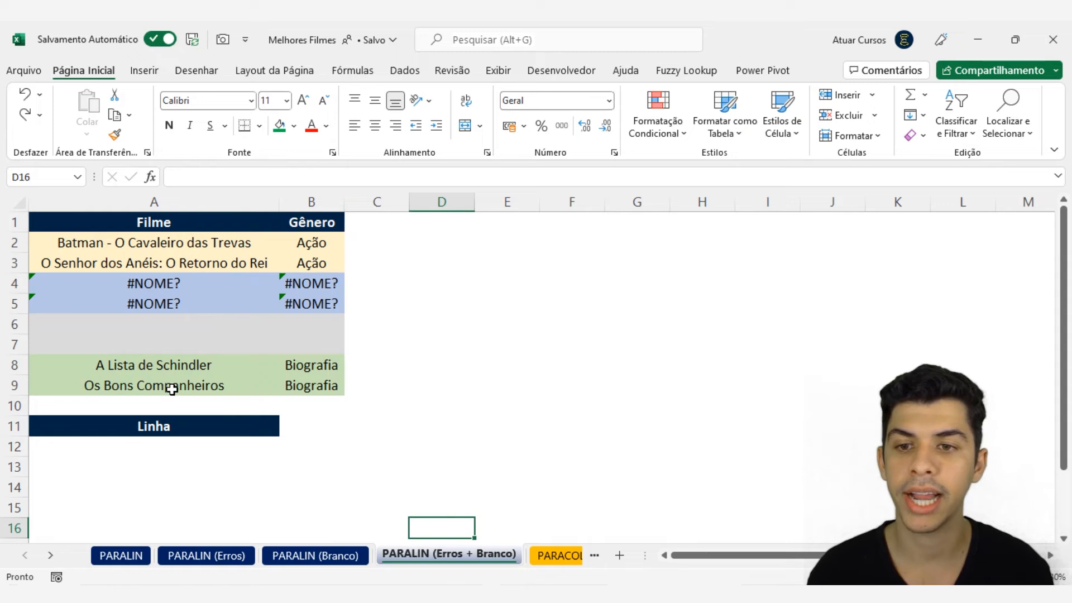
scroll(171, 389, "up", 2)
left_click(169, 472)
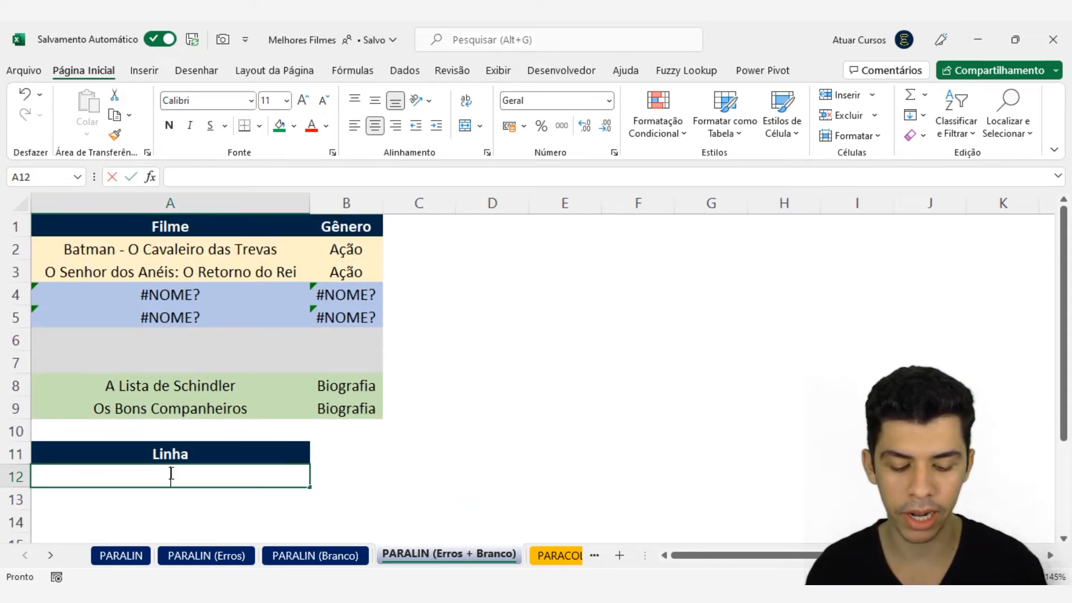
type("=PARA")
key("Down")
key("Tab")
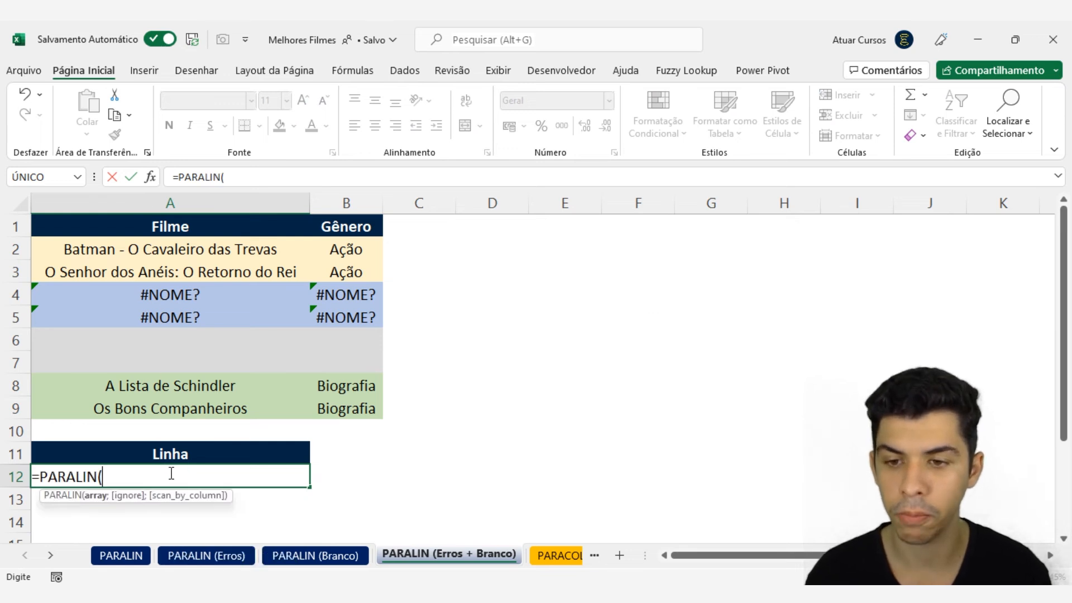
left_click_drag(165, 250, 341, 408)
type(";")
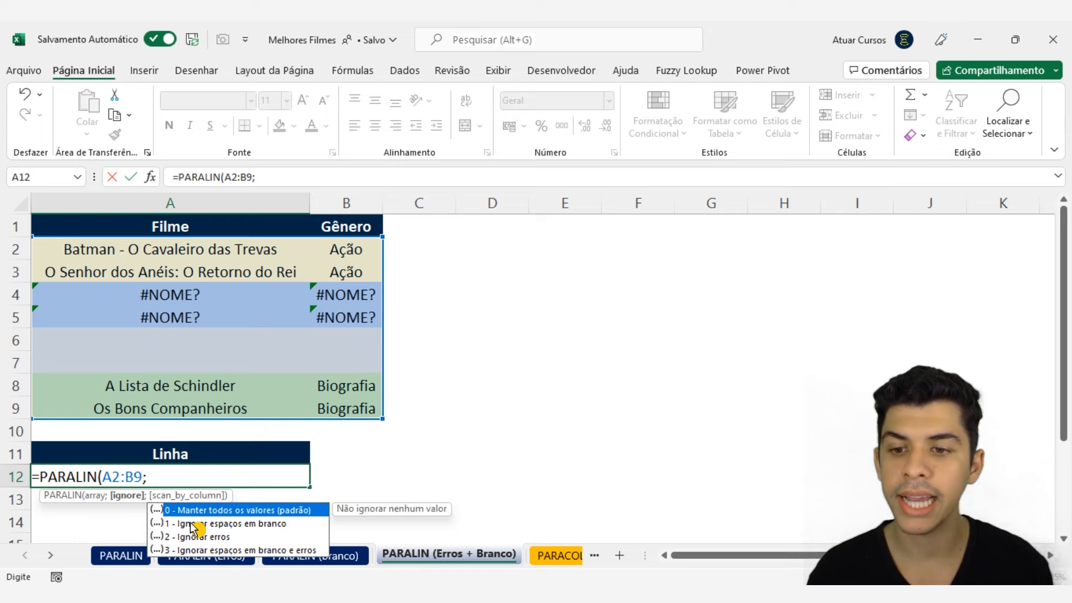
Complete the formula with ignore argument 1 as =PARALIN(A2:B9;1) and select the results E12:H12
left_click(197, 550)
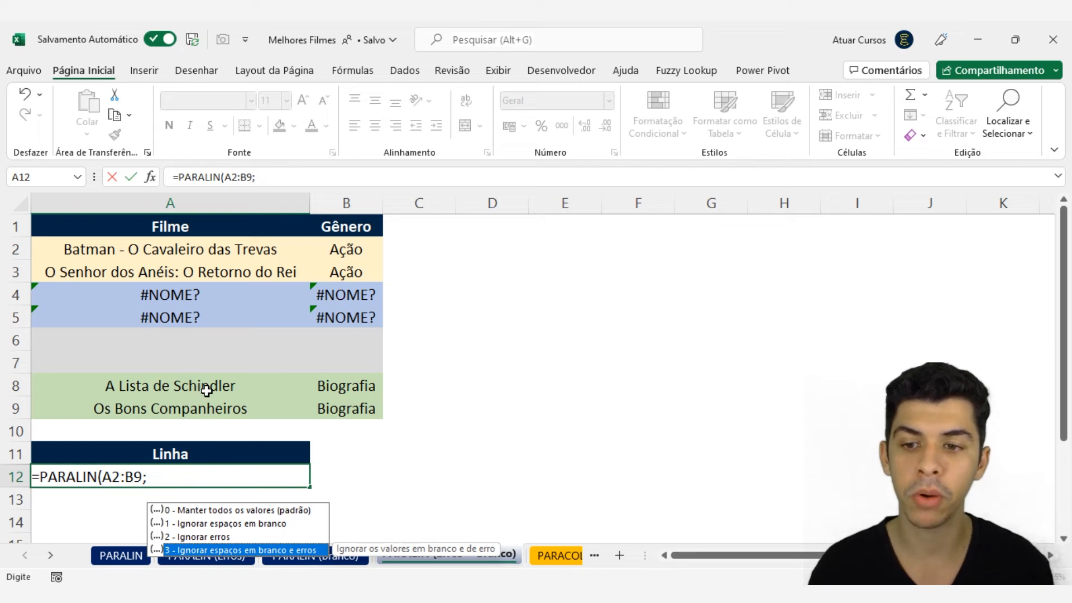
left_click(163, 479)
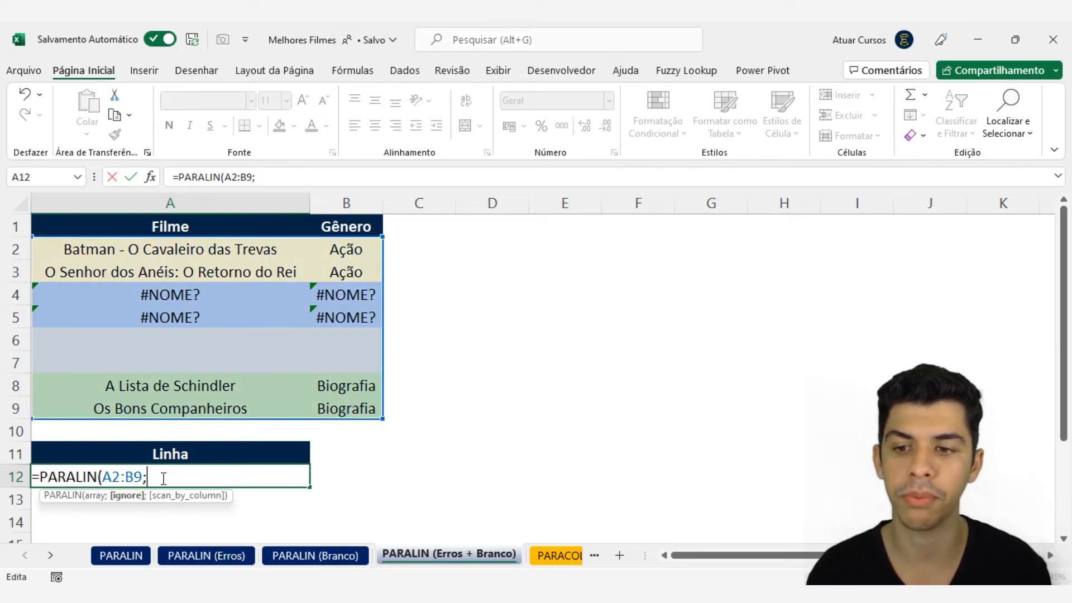
type("1)")
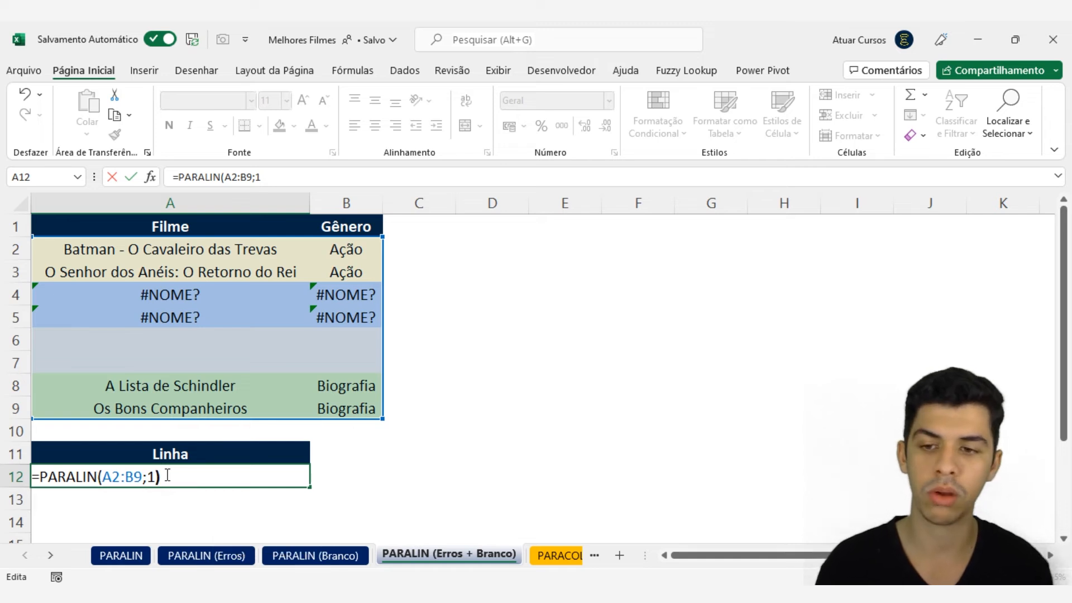
key("ctrl+Return")
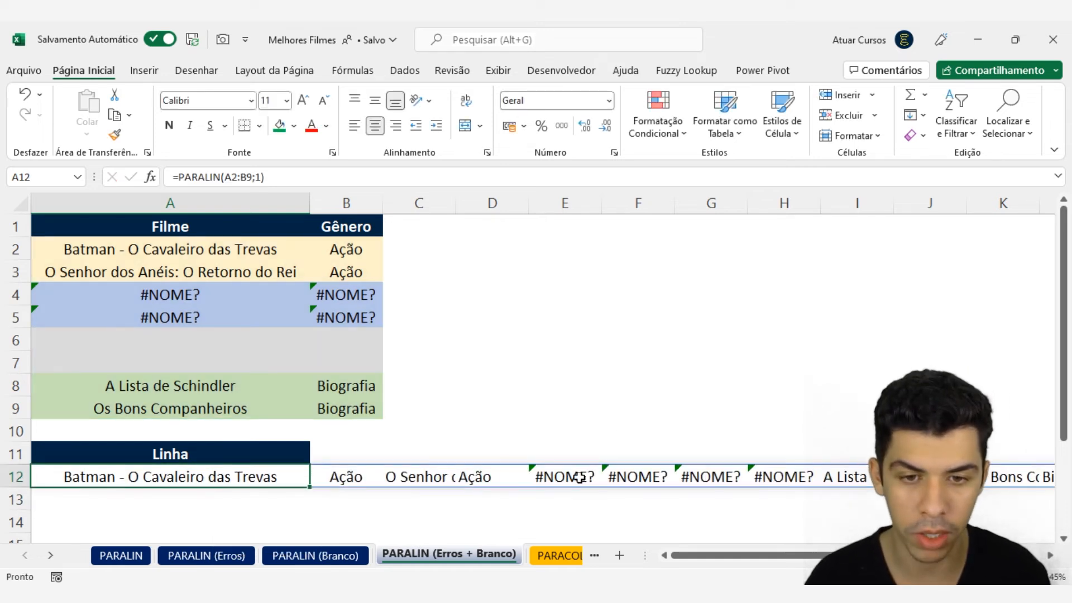
left_click_drag(579, 478, 784, 477)
Change the ignore argument of the A12 formula to 2 - Ignorar erros
double_click(203, 481)
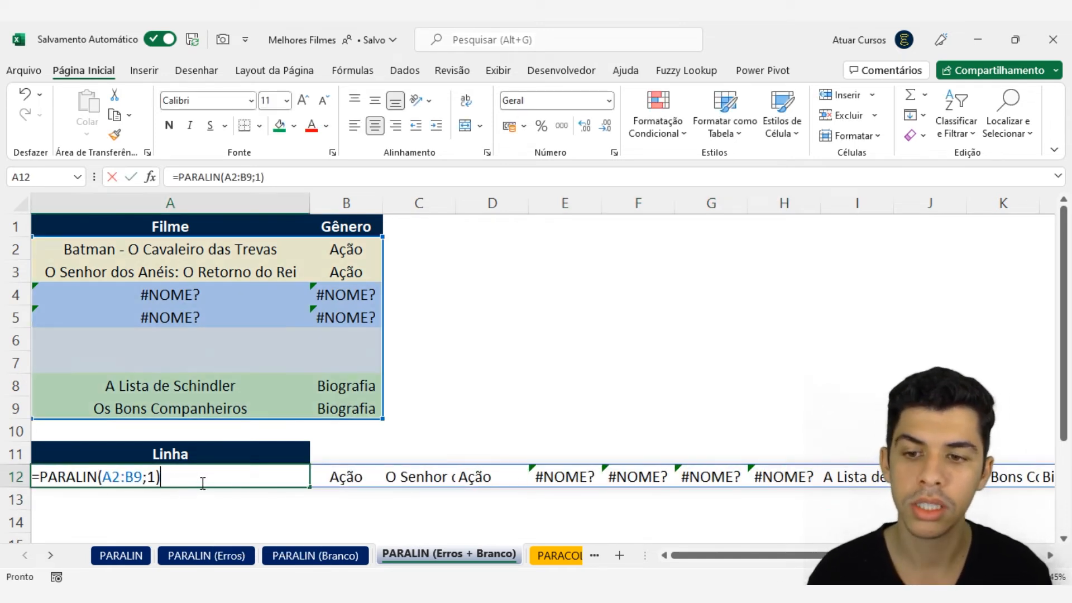
key("BackSpace")
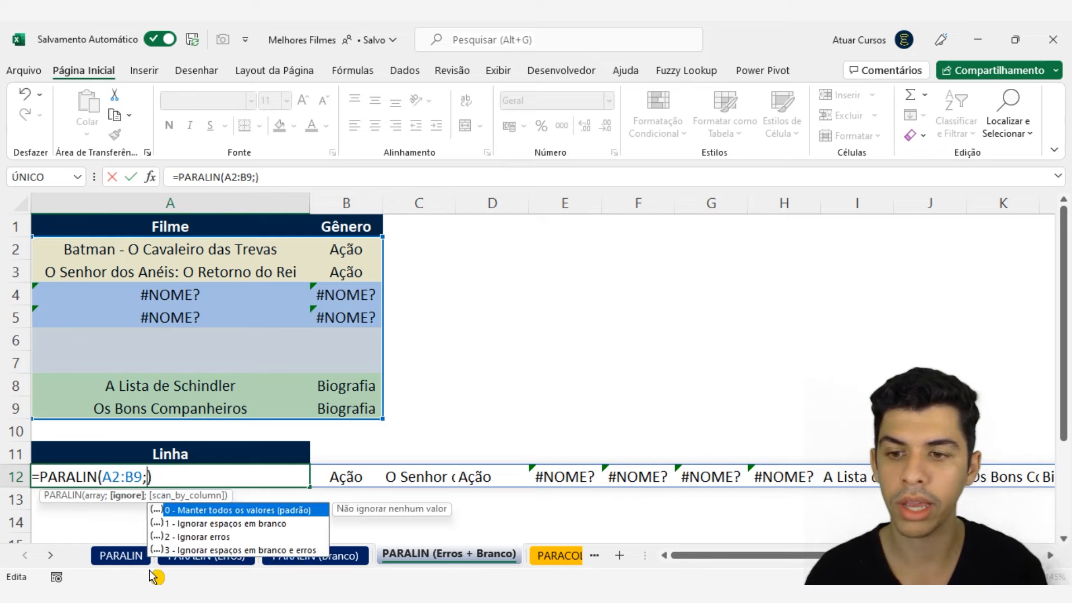
type("2")
key("Return")
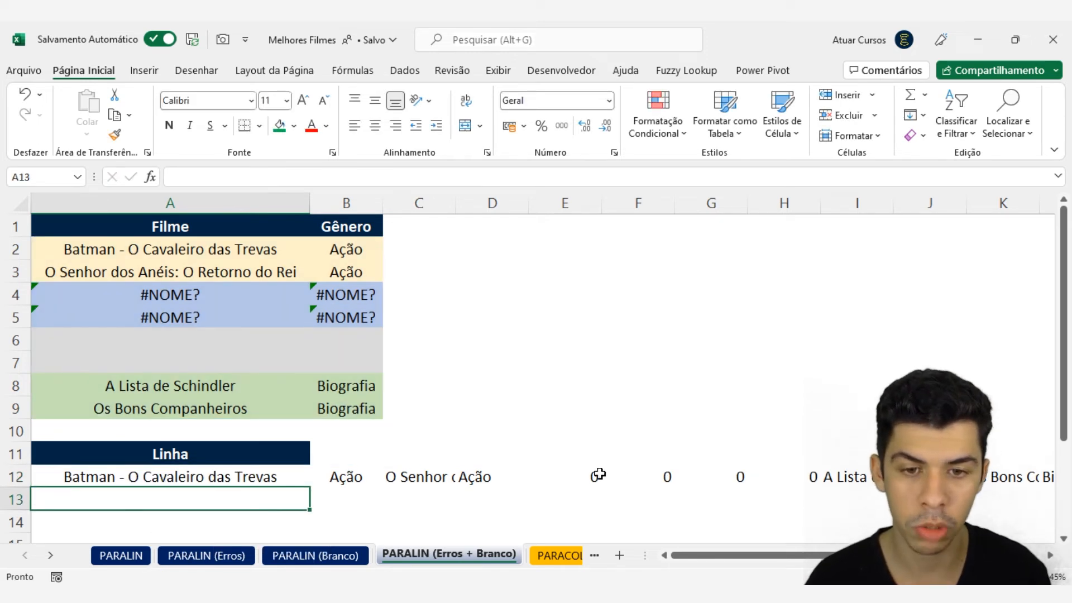
Compare the results in E12:H12 with the error cells A4:B5 and the blank cells A6:B7 of the table
left_click_drag(598, 474, 776, 472)
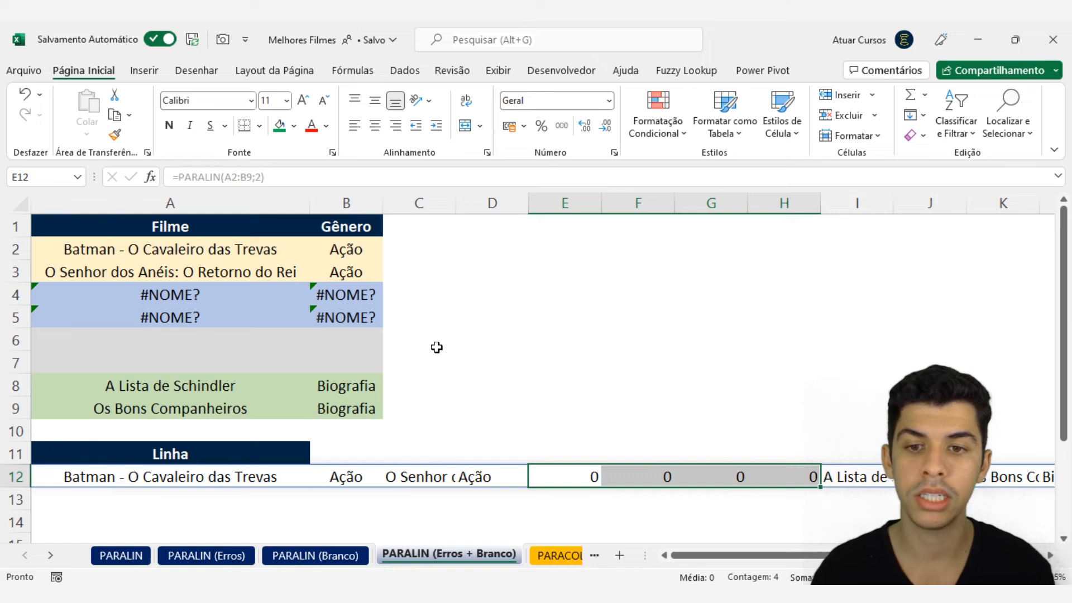
left_click_drag(128, 290, 346, 317)
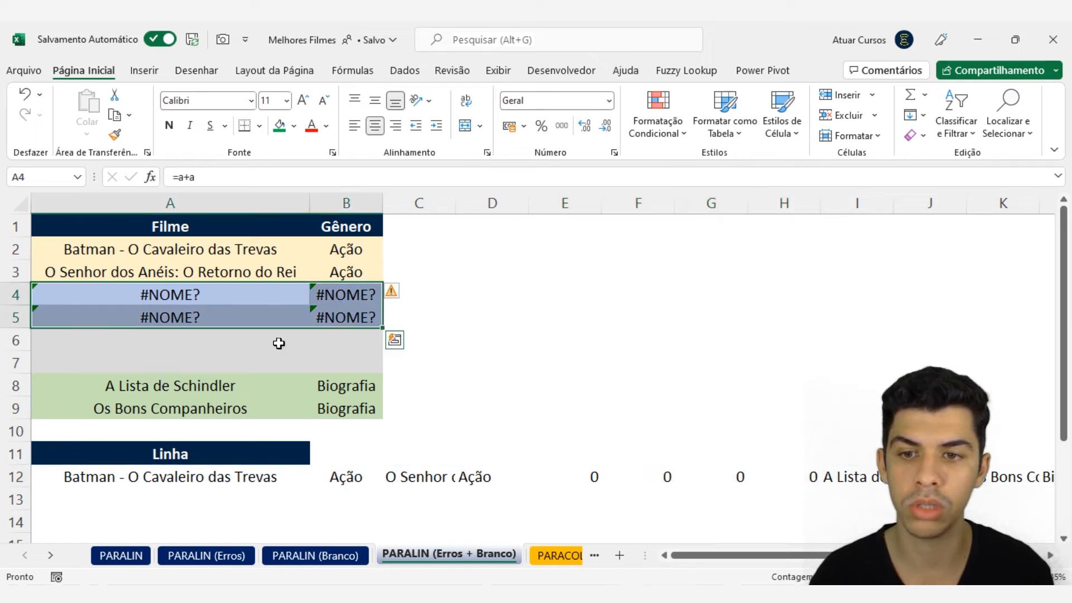
left_click_drag(213, 346, 375, 363)
Set the ignore argument of the A12 formula back to 1 - Ignorar espaços em branco
left_click(220, 471)
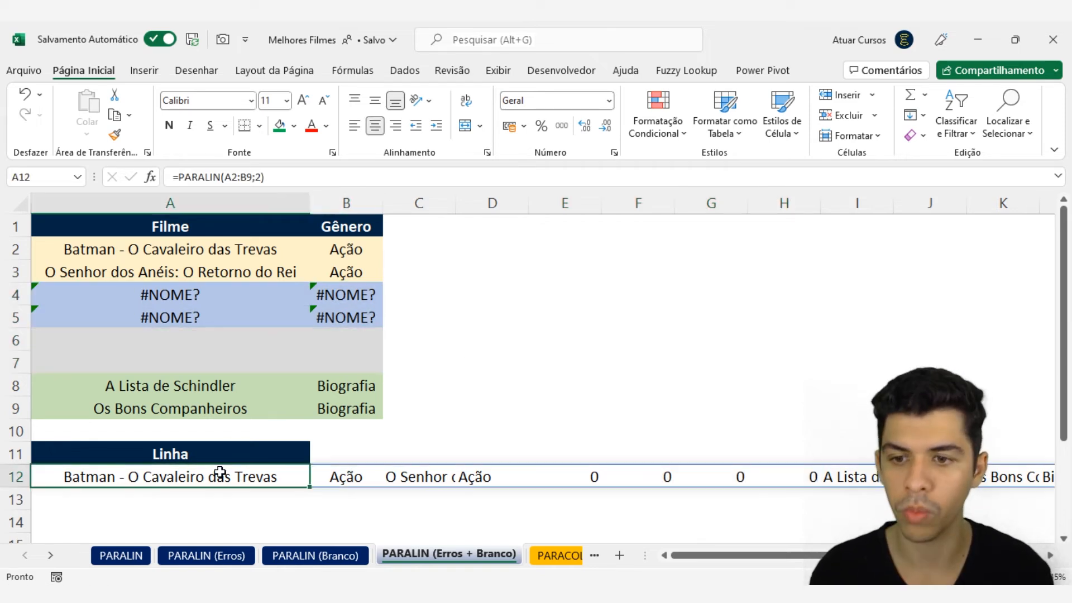
key("F2")
left_click(155, 477)
key("BackSpace")
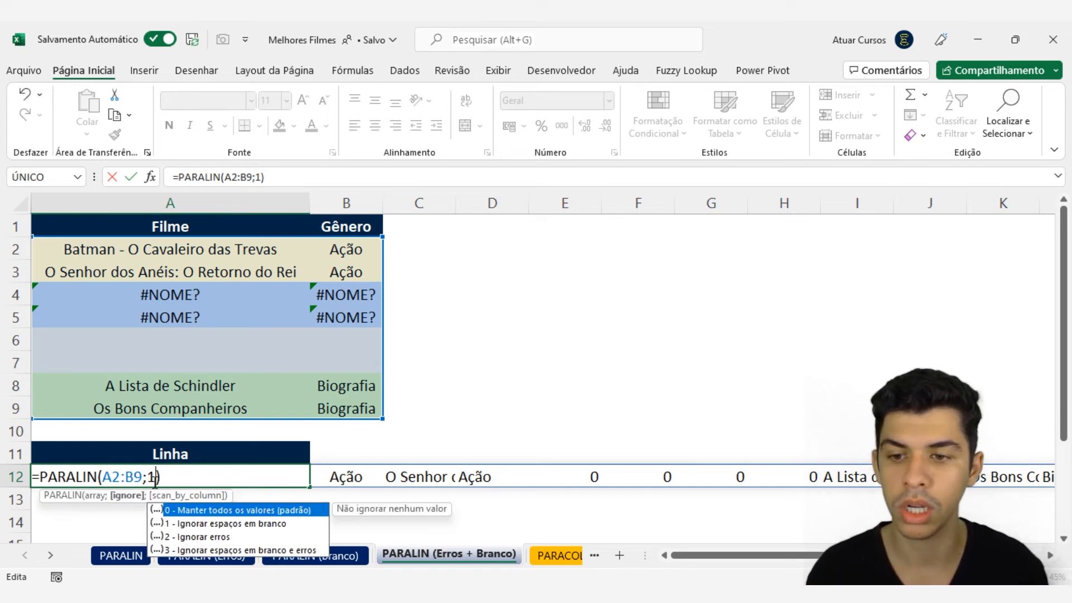
type("1")
key("Return")
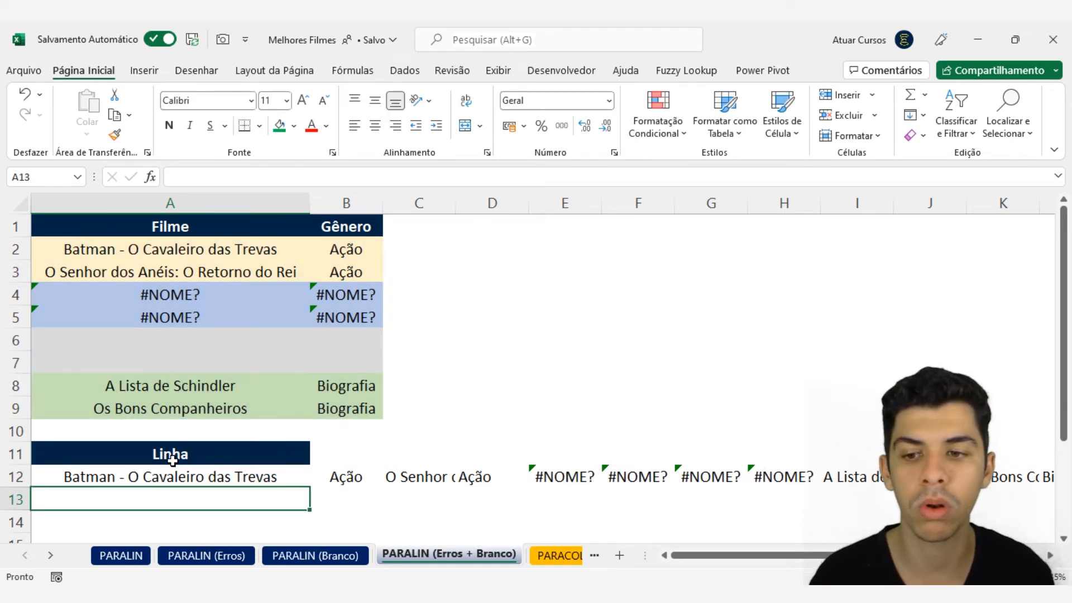
Set the ignore argument in A12 to 3 - Ignorar espaços em branco e erros, making the formula =PARALIN(A2:B9;3)
left_click(170, 474)
key("F2")
left_click(150, 477)
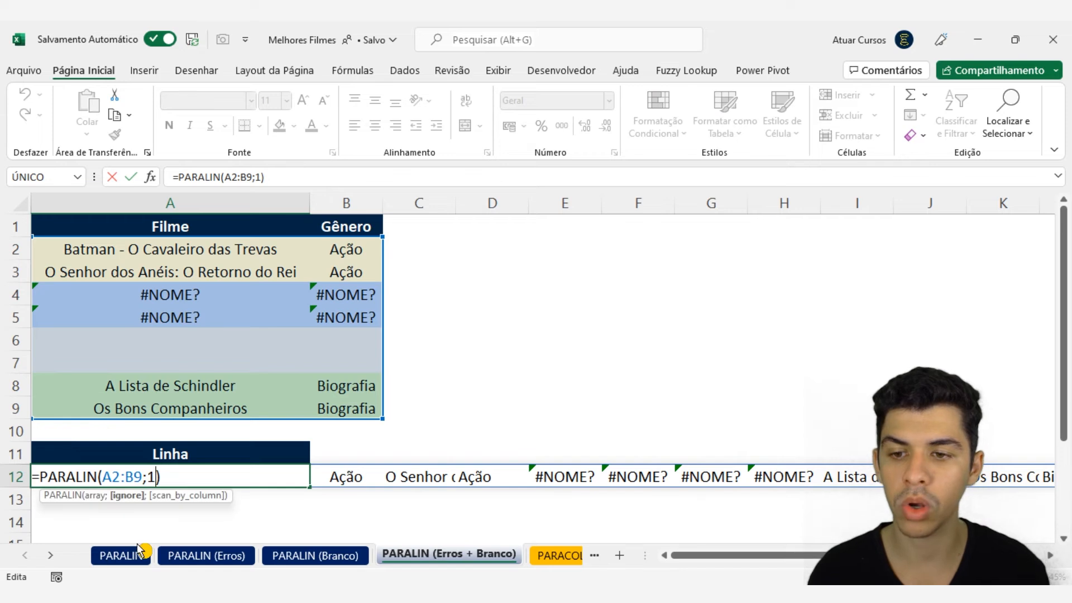
key("BackSpace")
type("3")
key("ctrl+Return")
key("Return")
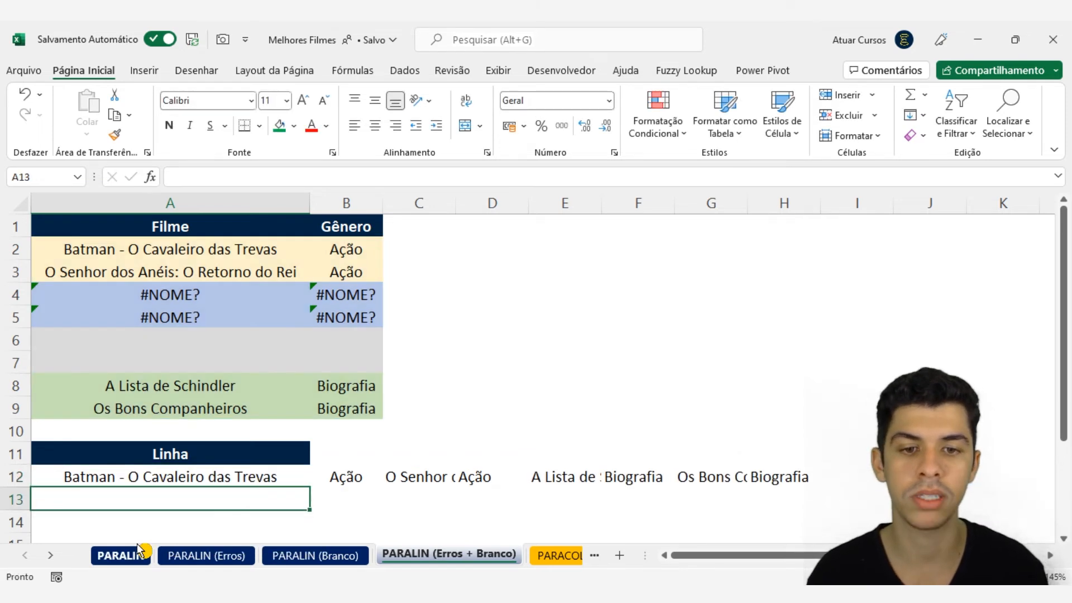
Compare the error cells A4:B5 and blank cells A6:B7 with the resulting row A12:H12
left_click(167, 478)
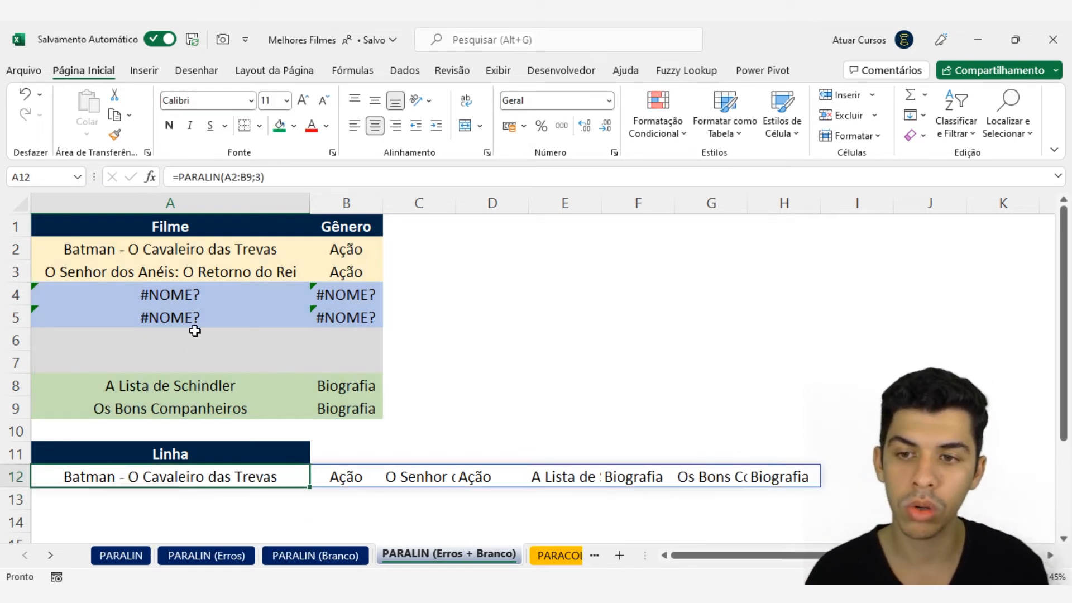
left_click_drag(193, 296, 318, 311)
left_click(213, 343)
left_click_drag(242, 355, 327, 354)
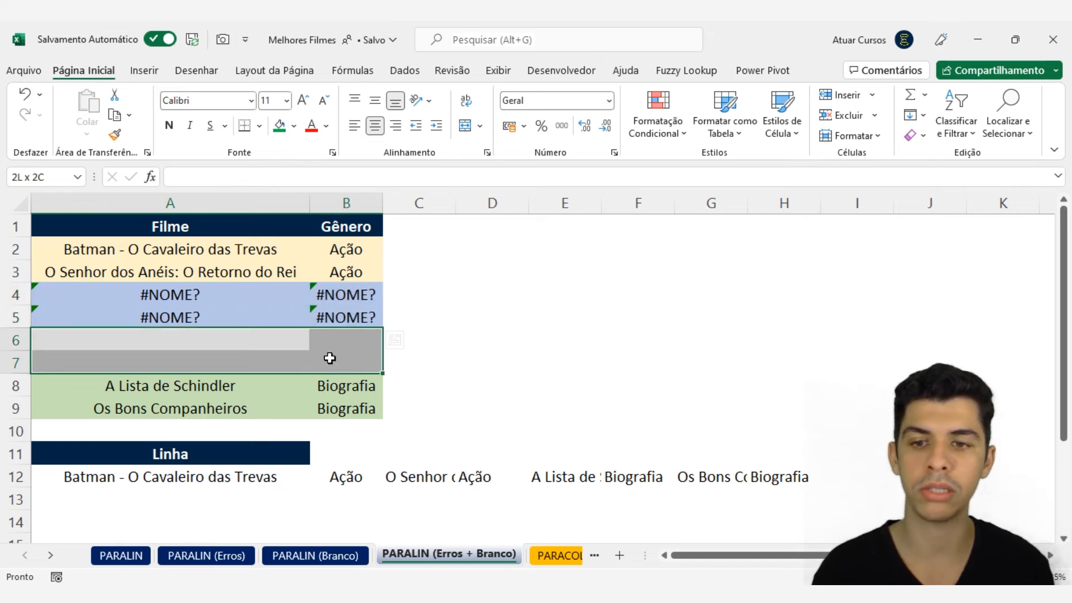
left_click_drag(247, 479, 764, 467)
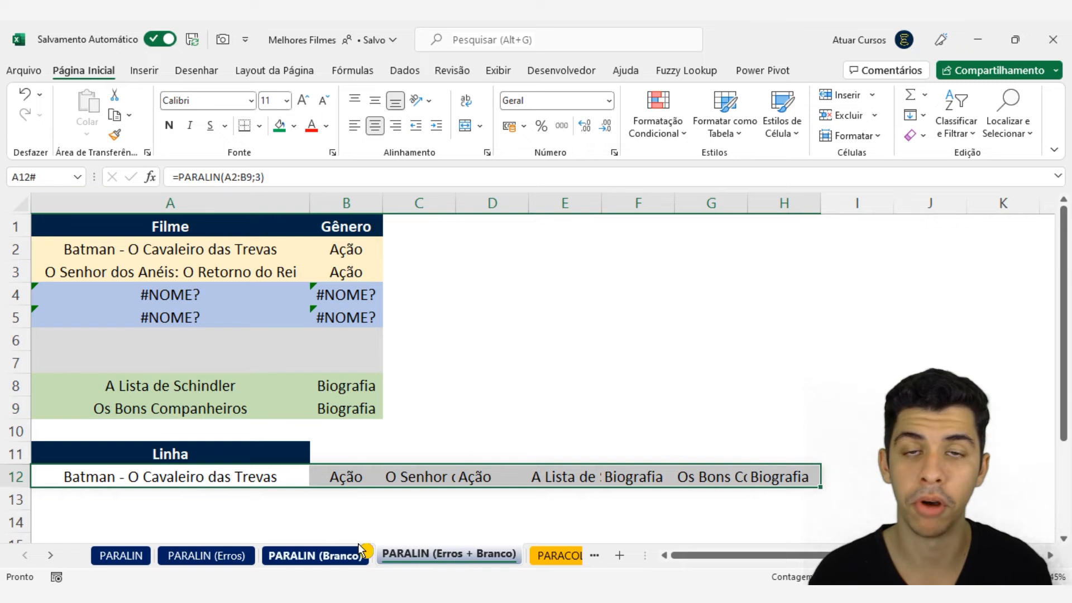
On the PARACOL sheet, enter =PARACOL(A2:B9) in D2 to turn the film table into a single column
left_click(50, 555)
left_click(51, 555)
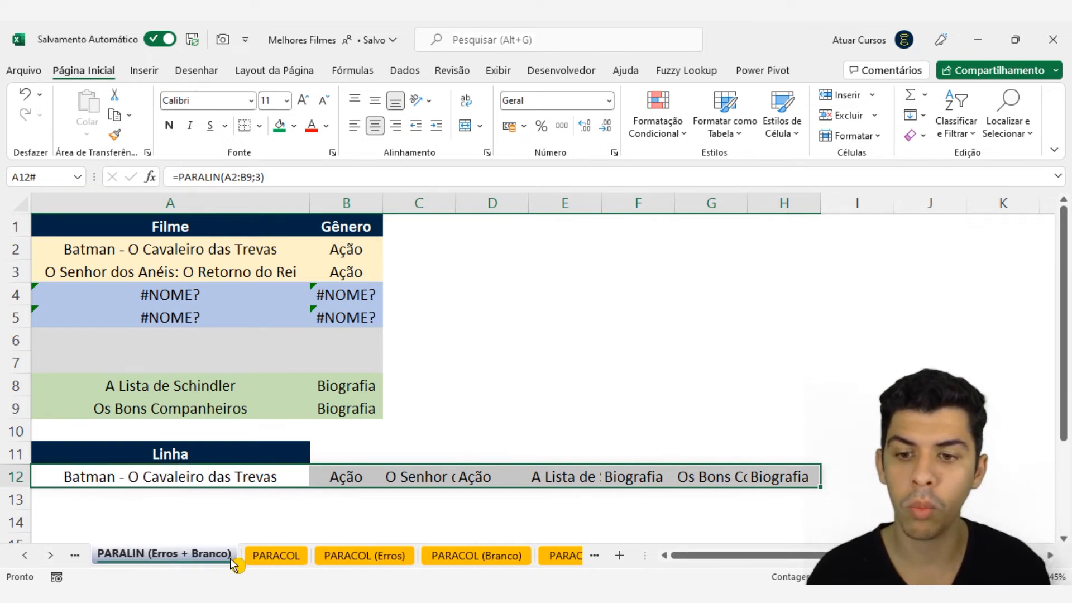
left_click(276, 556)
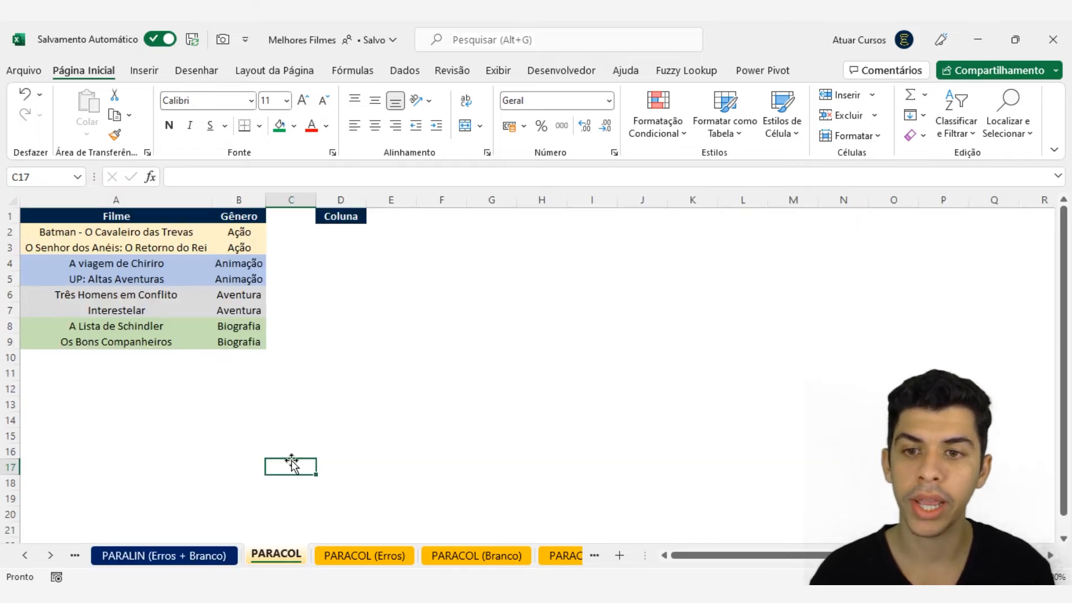
scroll(364, 383, "down", 1)
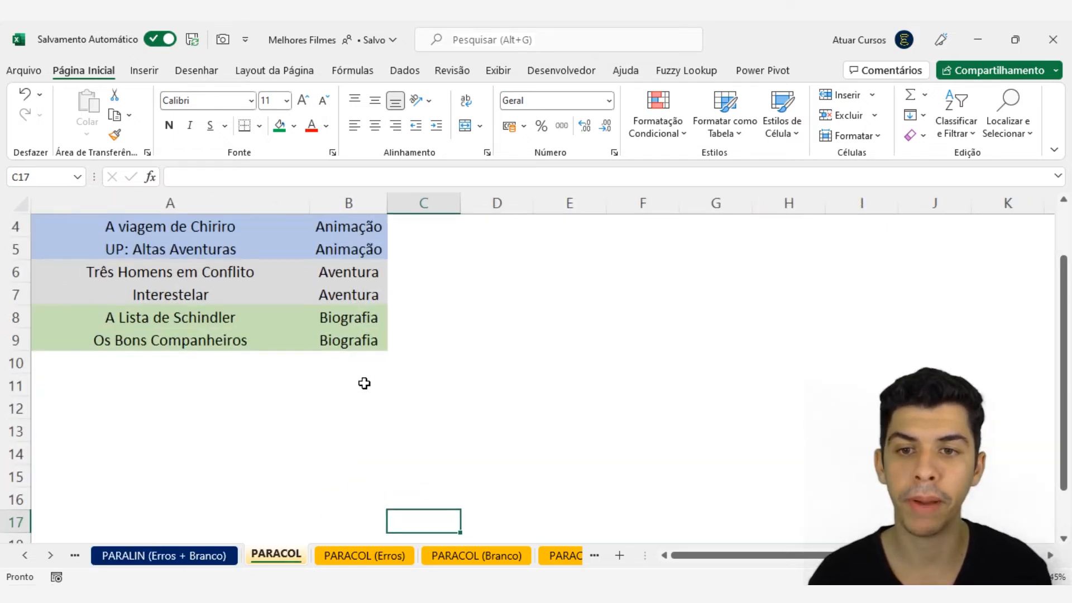
scroll(364, 383, "up", 3, "ctrl")
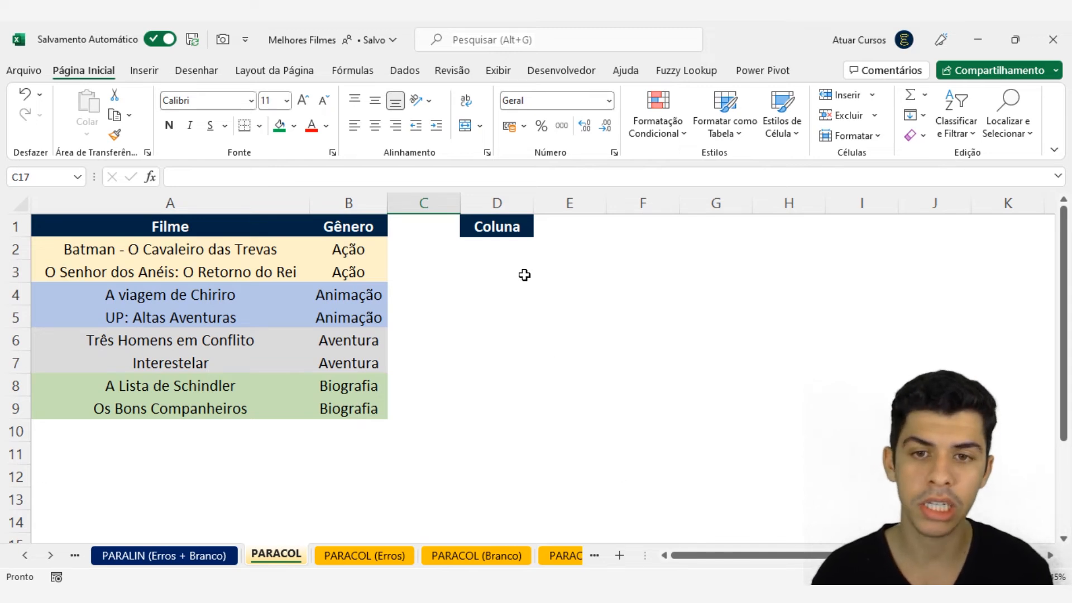
left_click(503, 248)
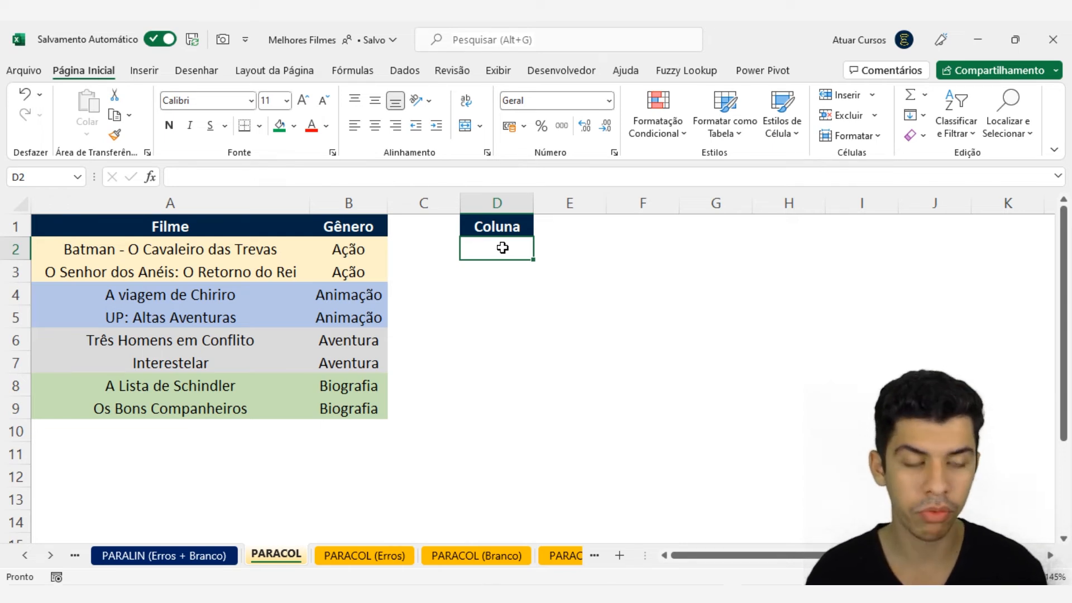
type("=PARACOL")
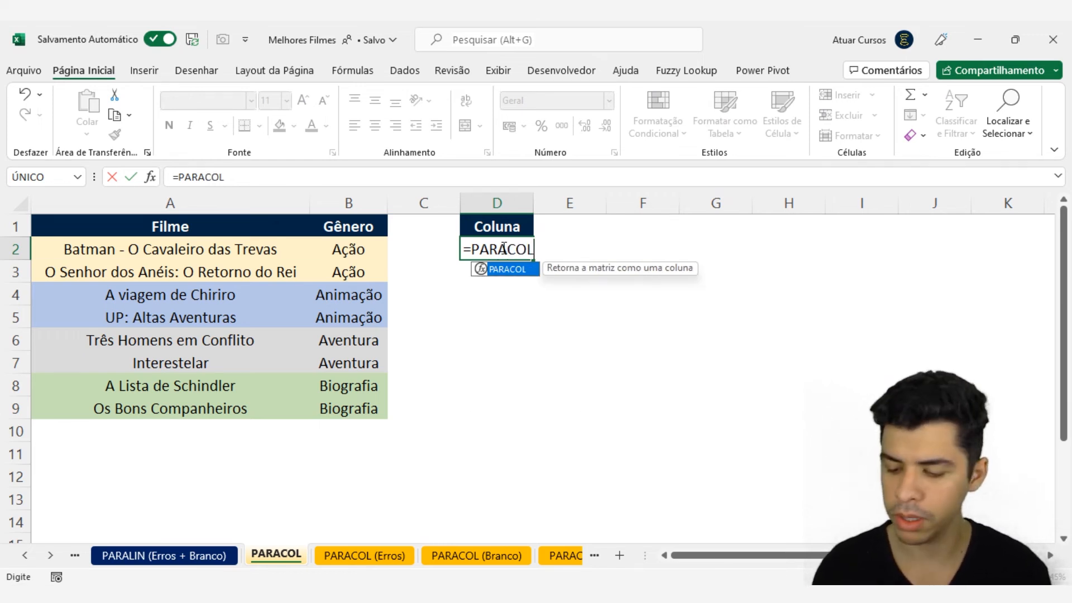
type("(")
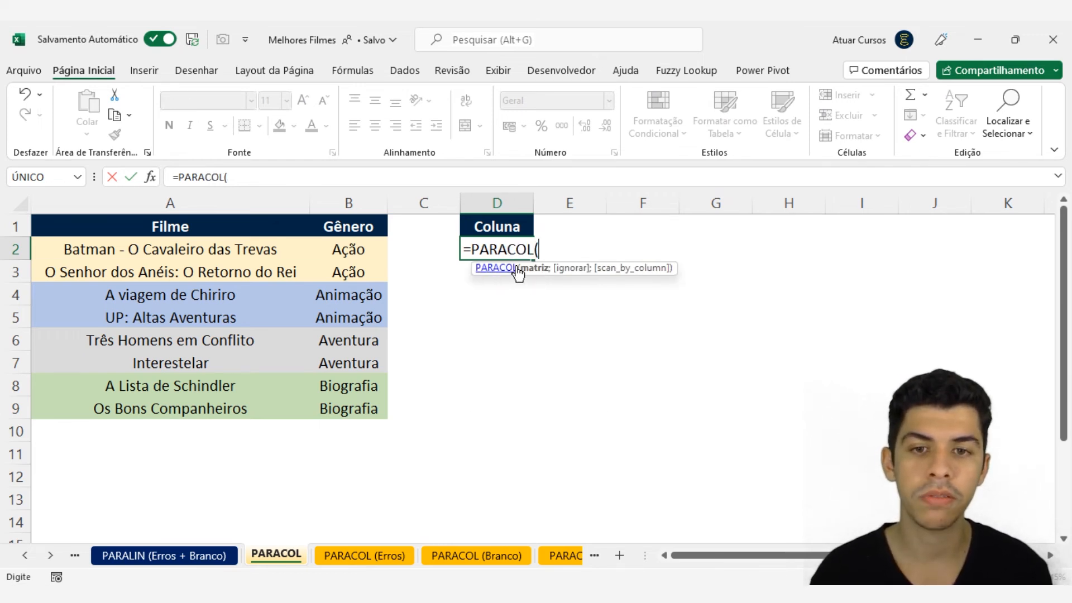
left_click_drag(158, 250, 364, 407)
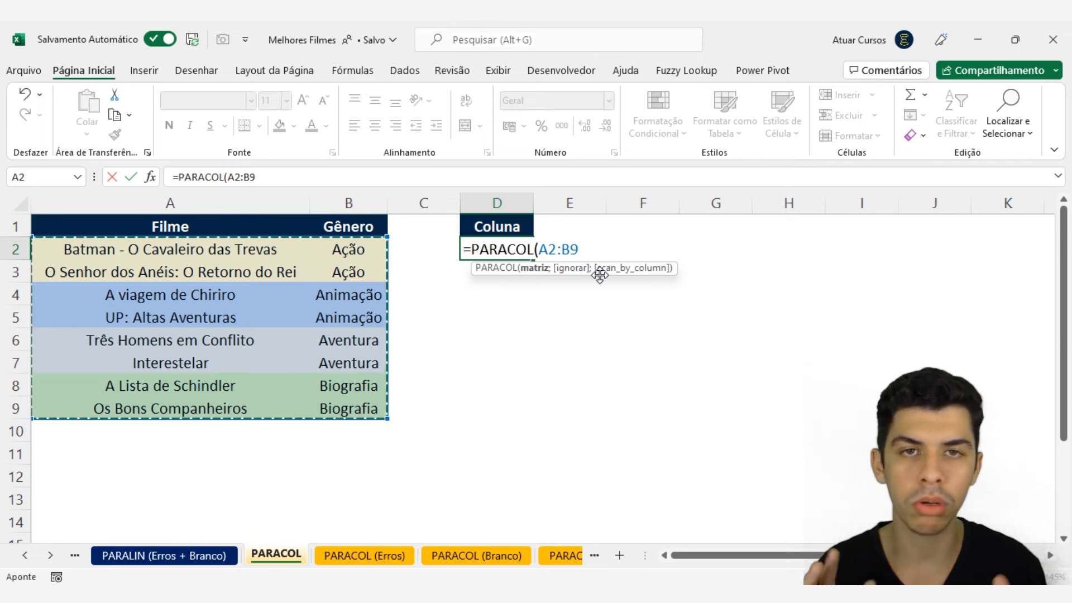
type(")")
key("Return")
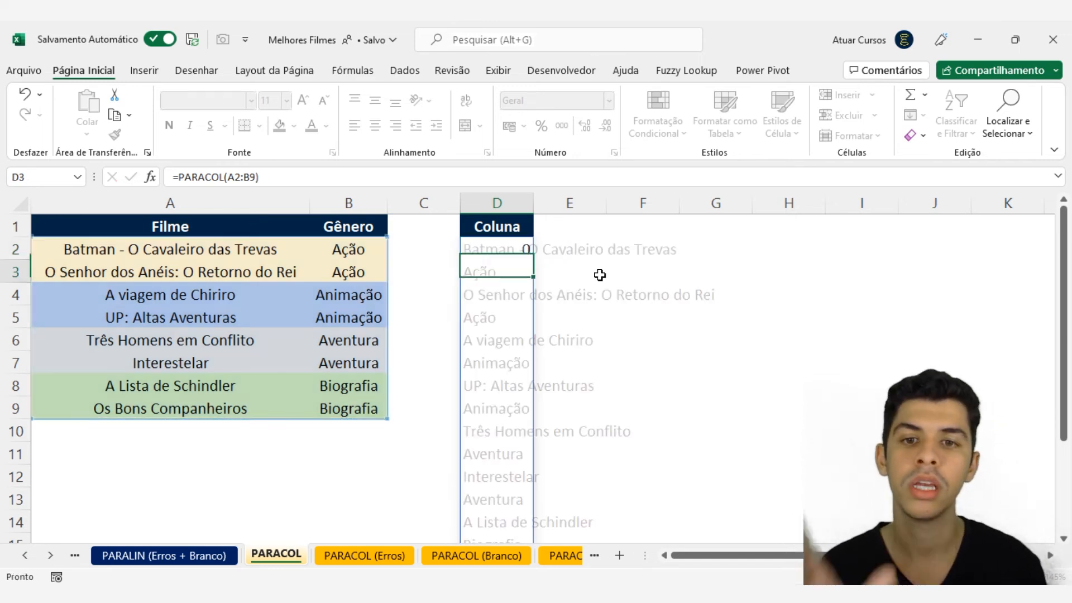
Review the column spilled from D2 through its last row against the source table
scroll(514, 275, "down", 2)
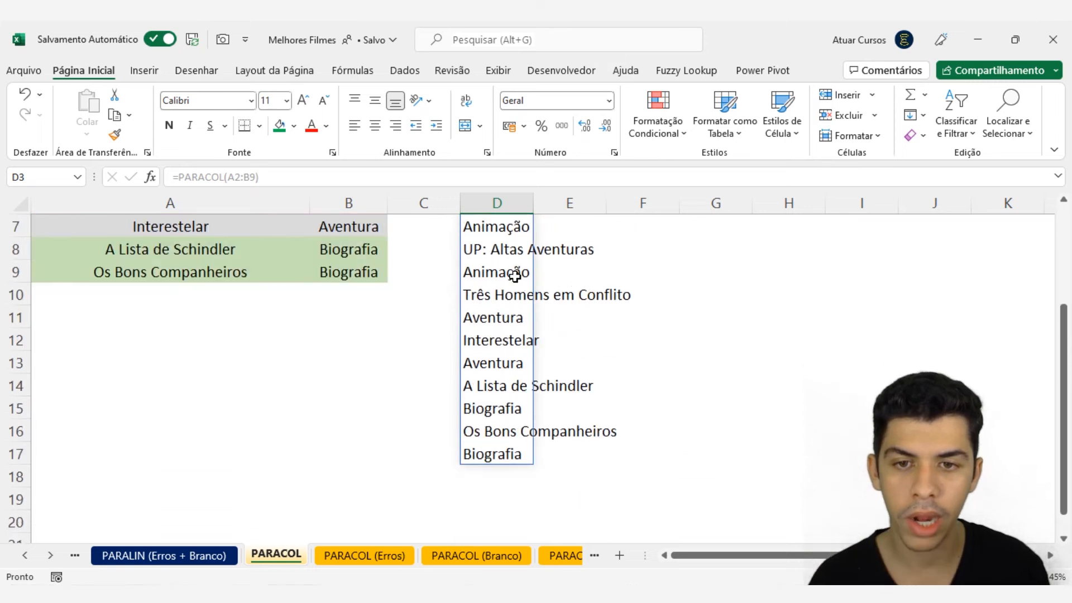
scroll(520, 306, "up", 2)
left_click_drag(517, 249, 521, 482)
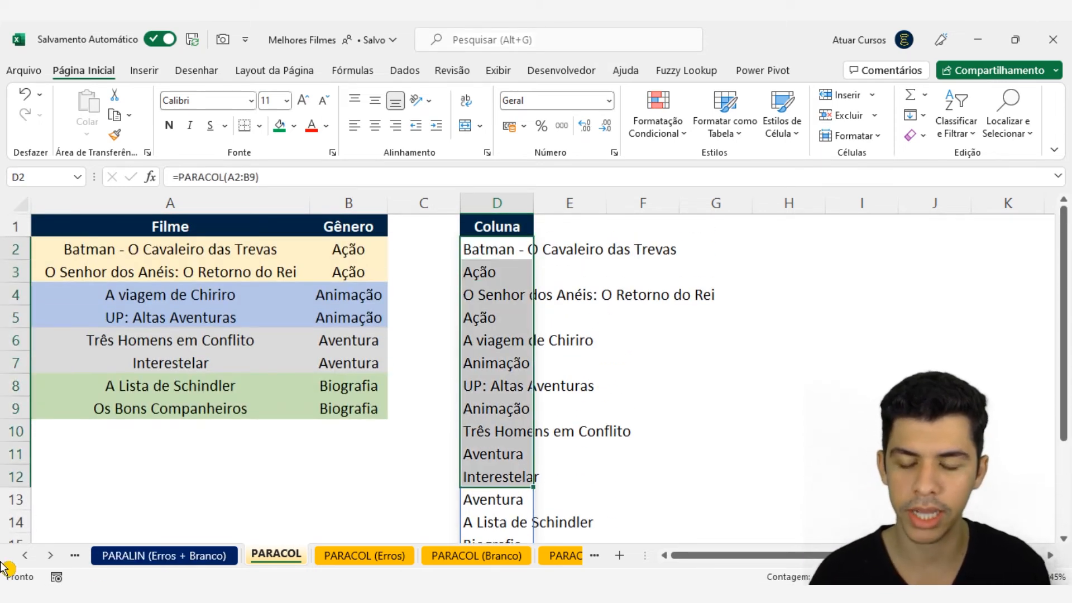
Compare the row result on the PARALIN (Erros) sheet with spilled cells D3:D5 on the PARACOL sheet
left_click(38, 556)
left_click(38, 556)
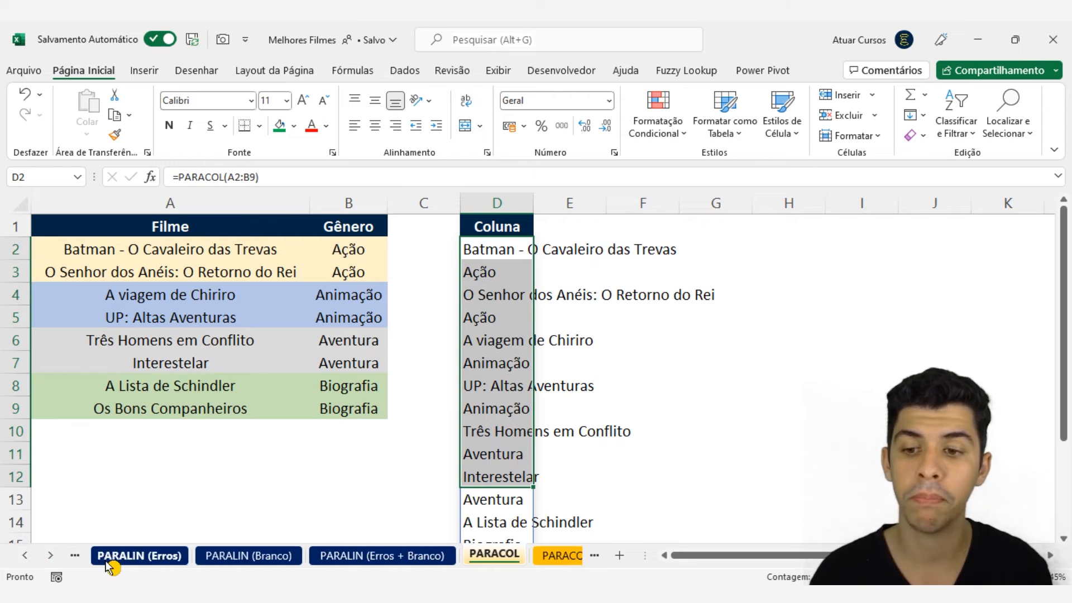
left_click(139, 556)
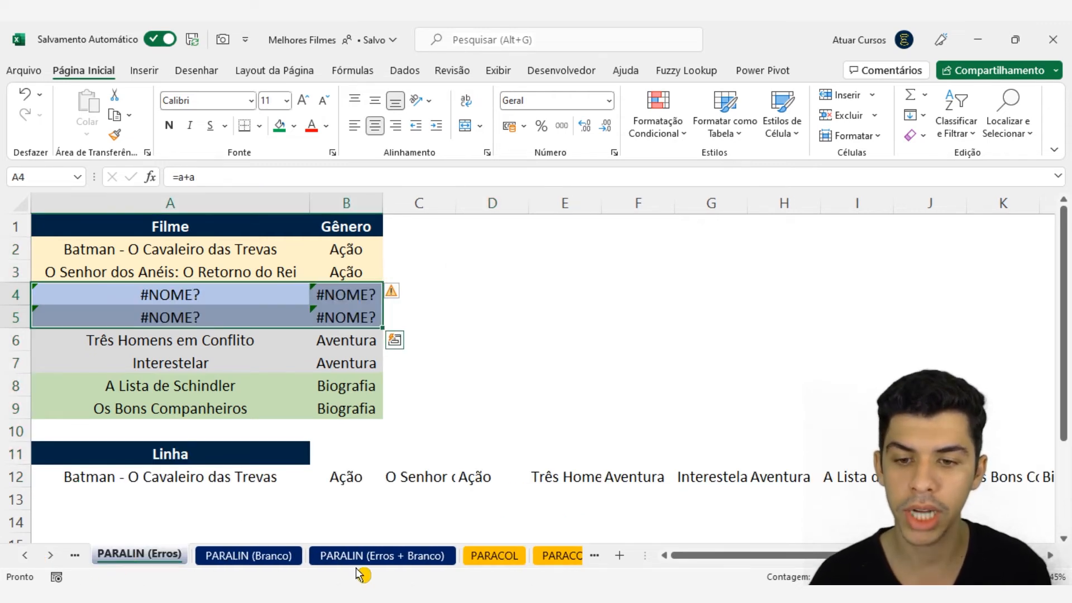
left_click(475, 553)
left_click(517, 272)
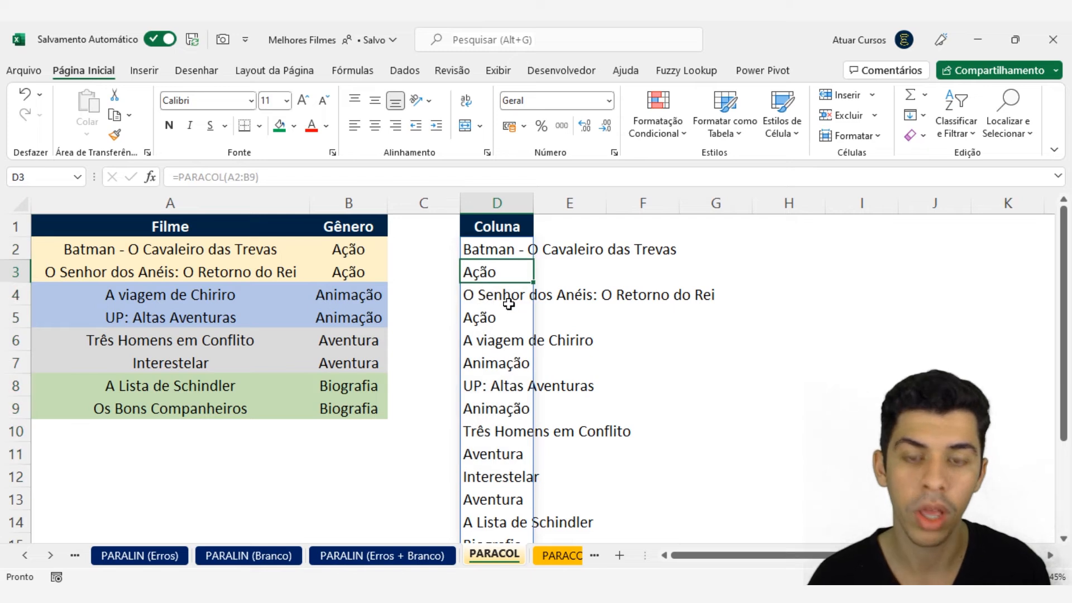
left_click(501, 302)
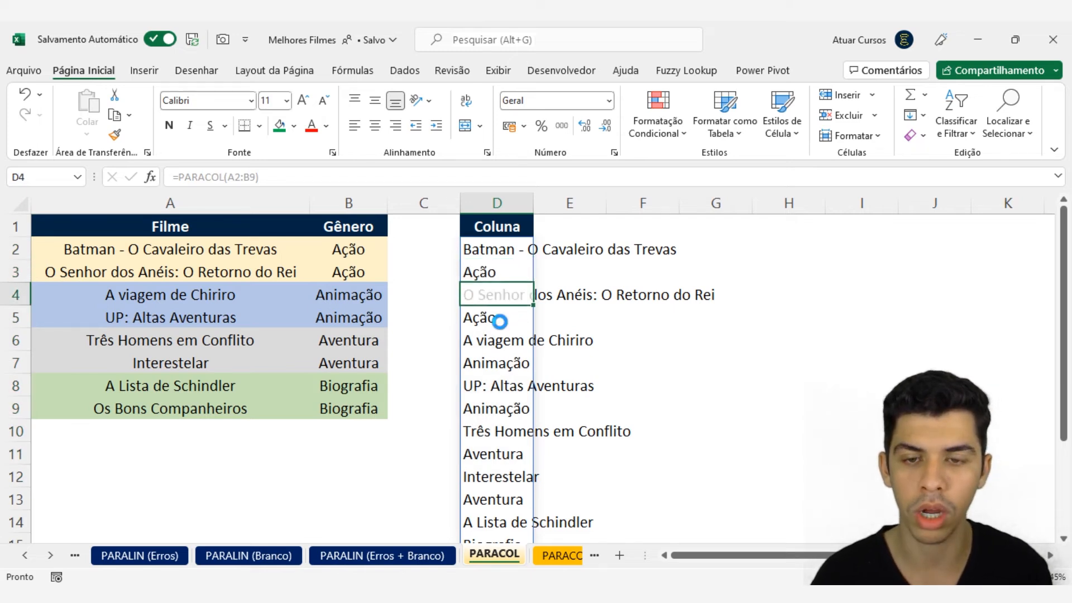
left_click(497, 316)
Clear the PARACOL formula in D2 and undo the deletion
left_click(504, 251)
key("Delete")
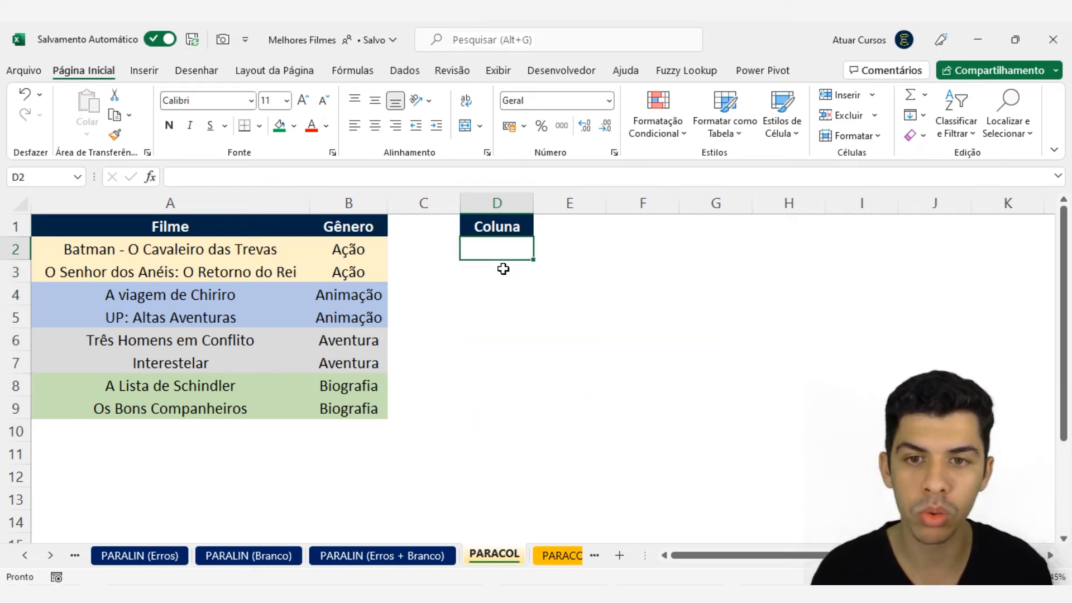
key("ctrl+z")
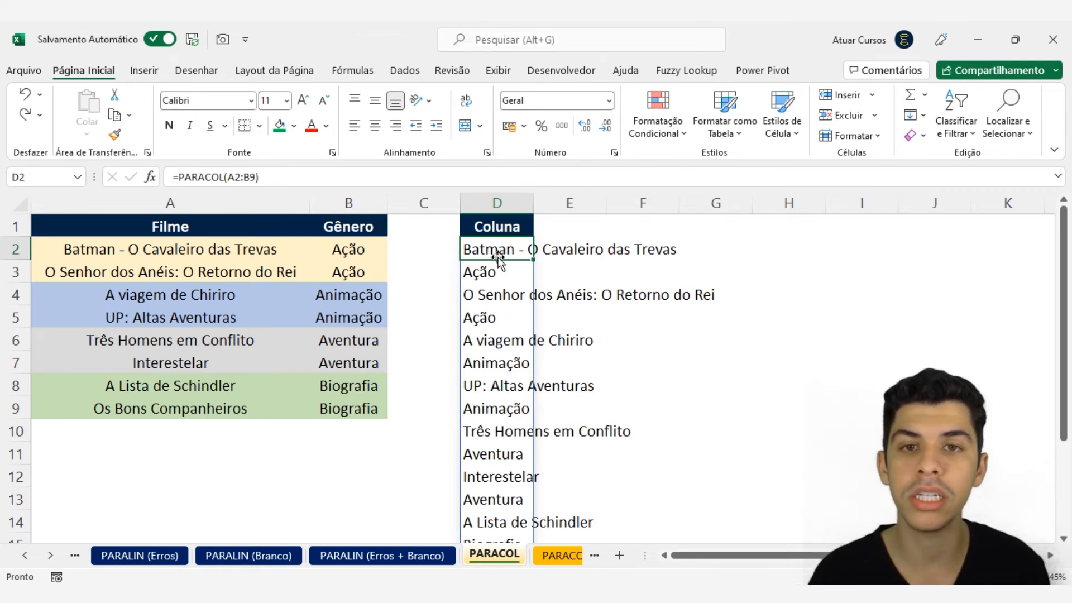
Examine the whole Coluna result from D2 down to its final entry
left_click_drag(501, 250, 486, 473)
scroll(487, 449, "down", 1)
scroll(487, 450, "down", 2)
scroll(486, 447, "up", 3)
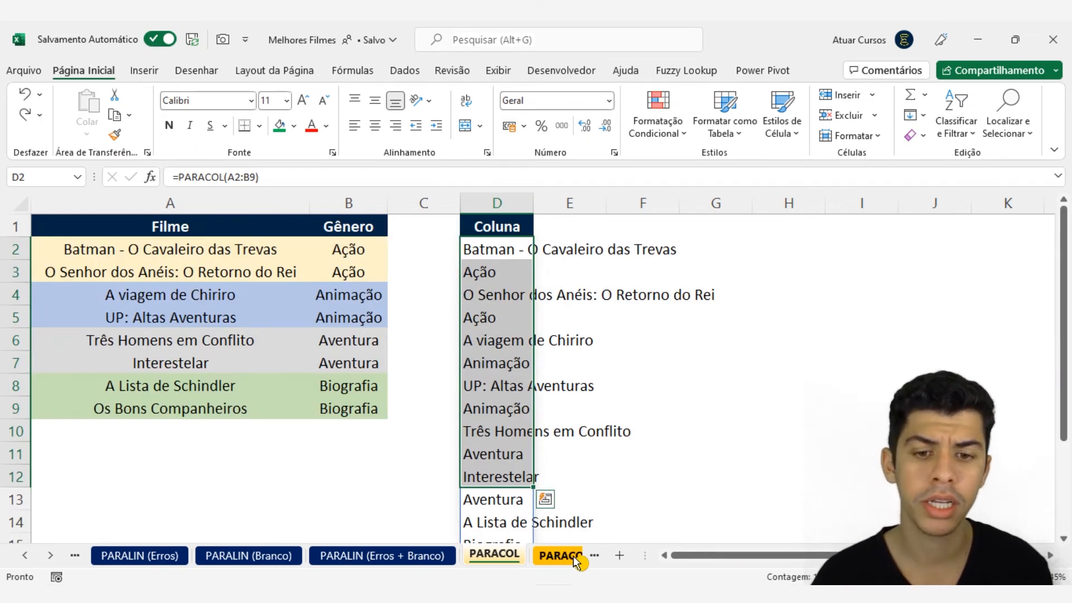
On the PARACOL (Erros) sheet, enter =PARACOL(A2:B9;2;0) in D2 to ignore errors and scan by row
left_click(593, 557)
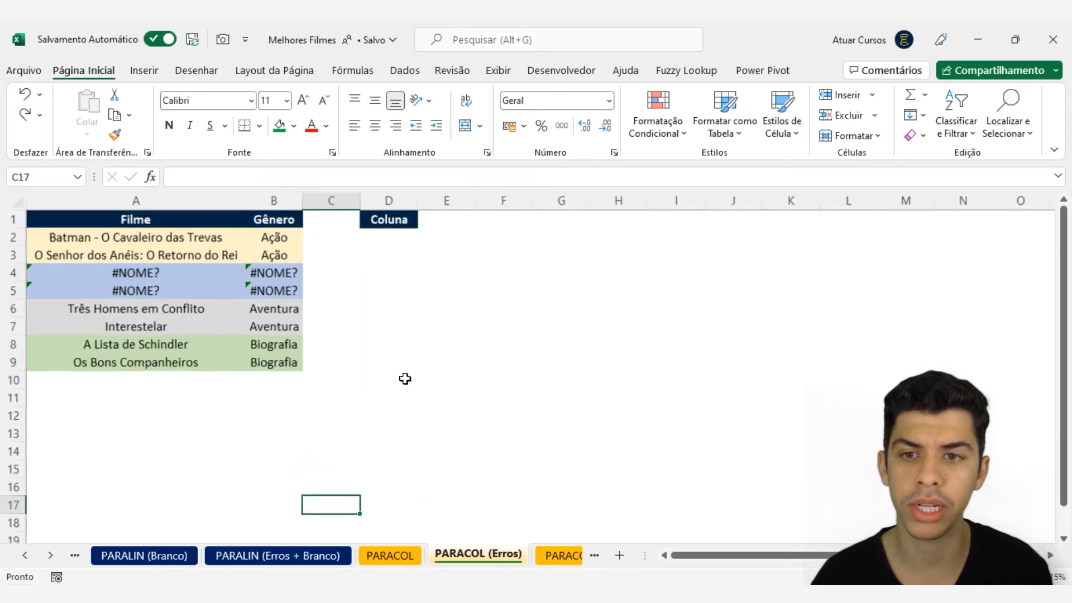
scroll(405, 379, "down", 1)
scroll(404, 379, "up", 1)
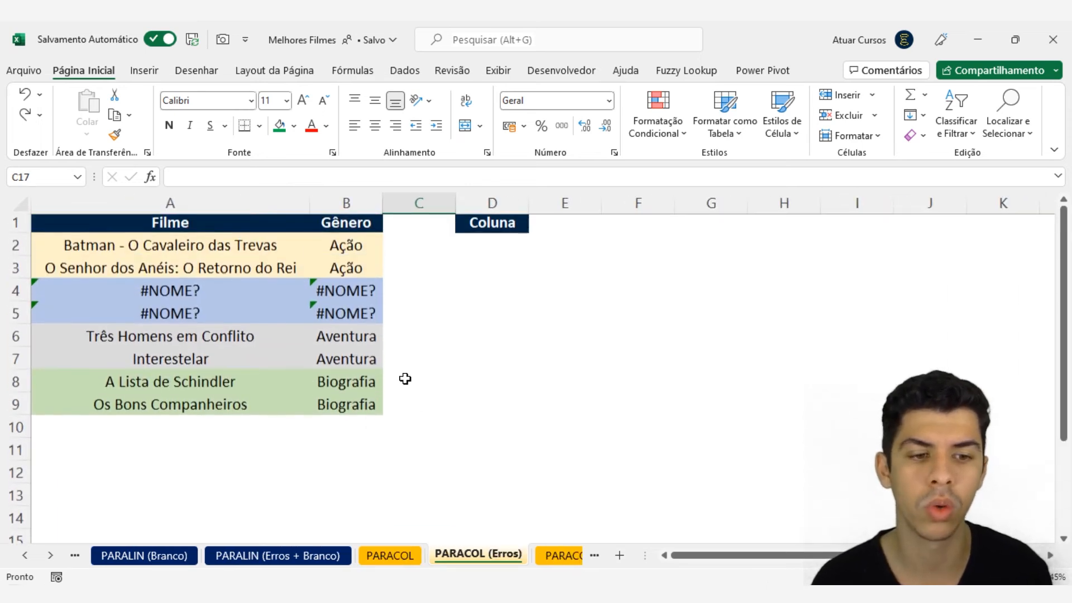
left_click(491, 249)
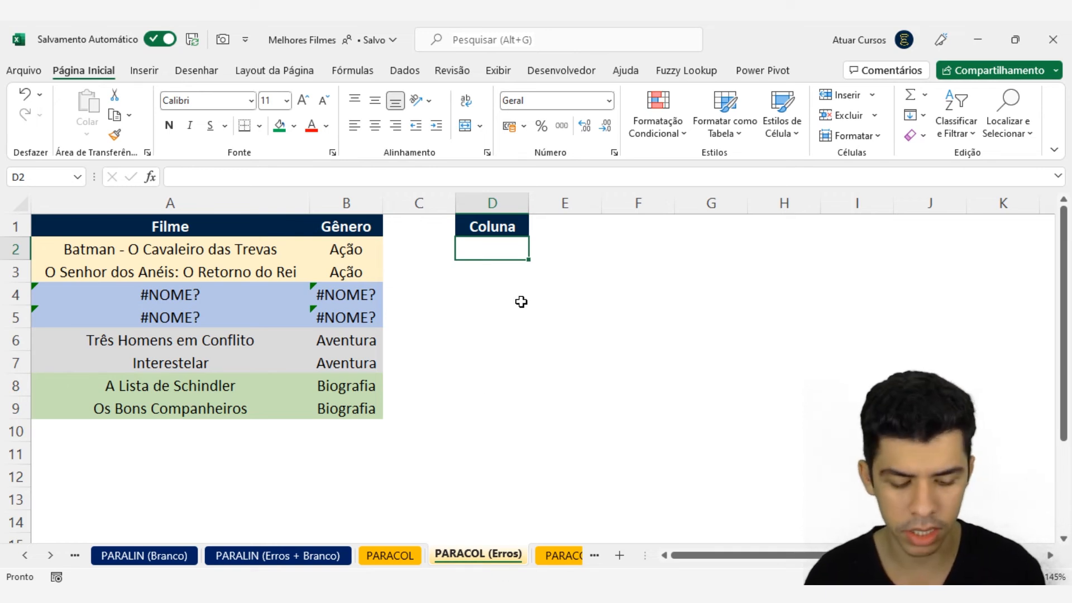
type("=PARA")
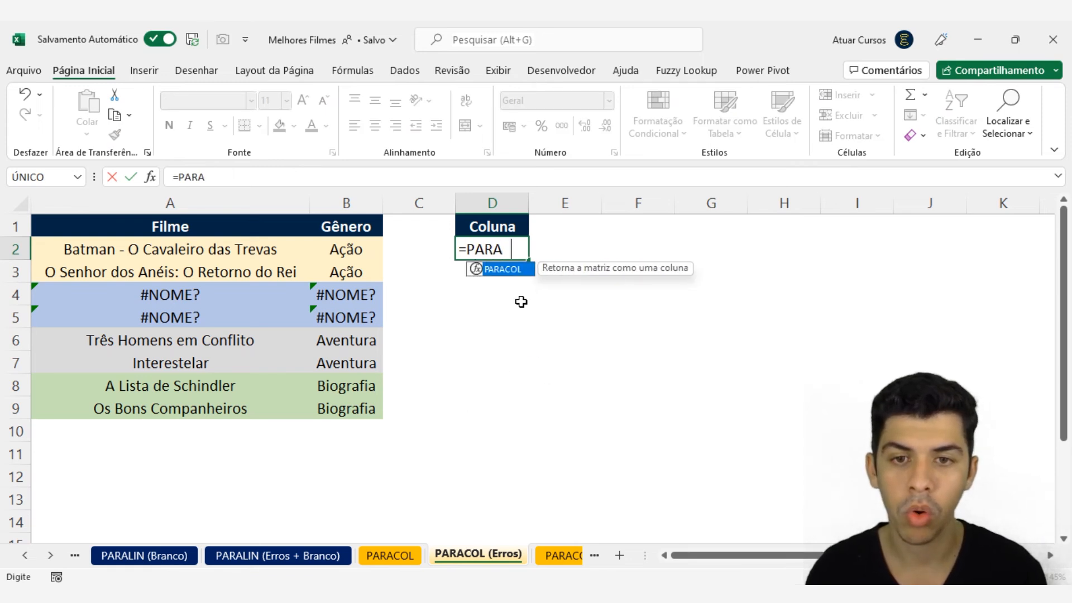
type("COL(")
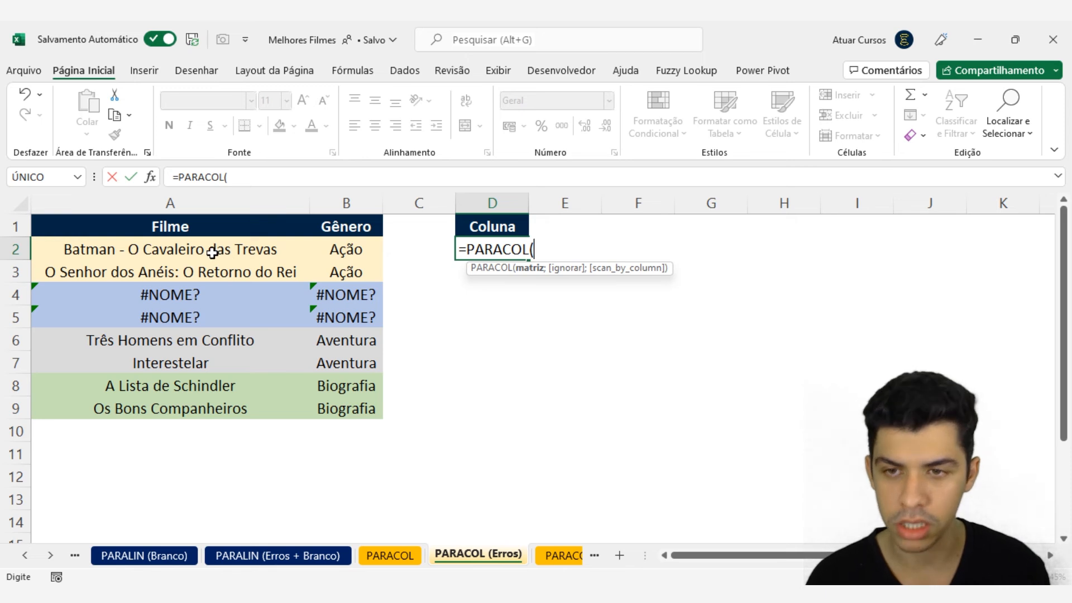
left_click_drag(215, 249, 351, 408)
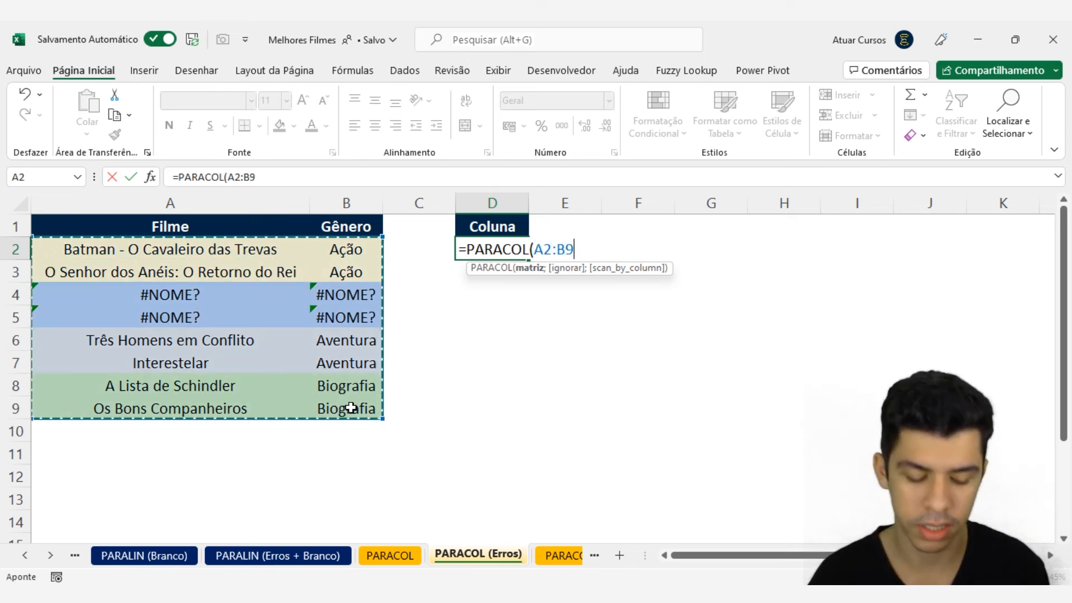
type(";2")
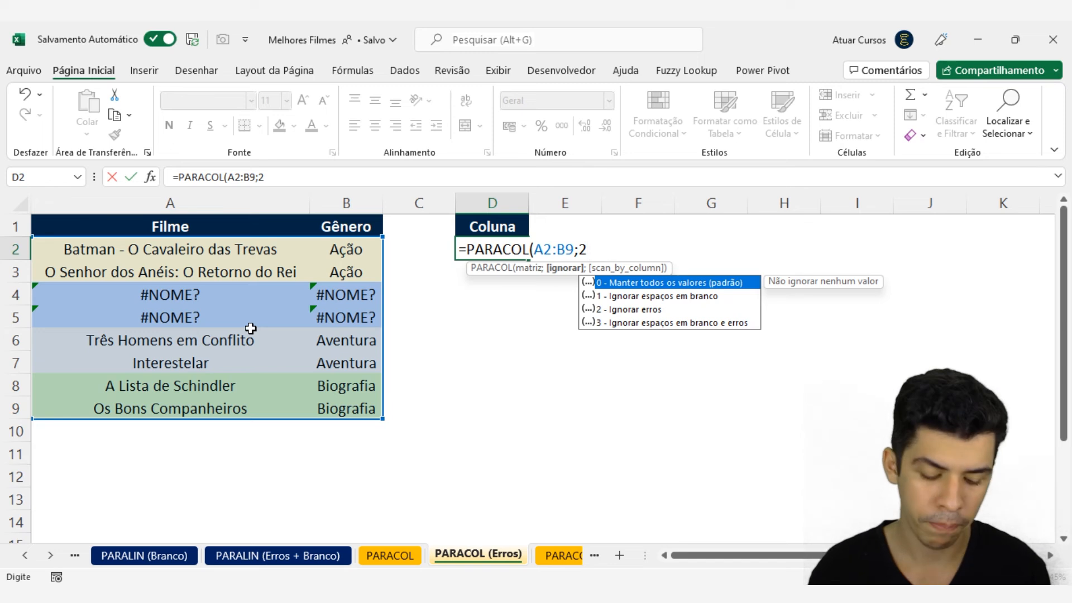
type(";")
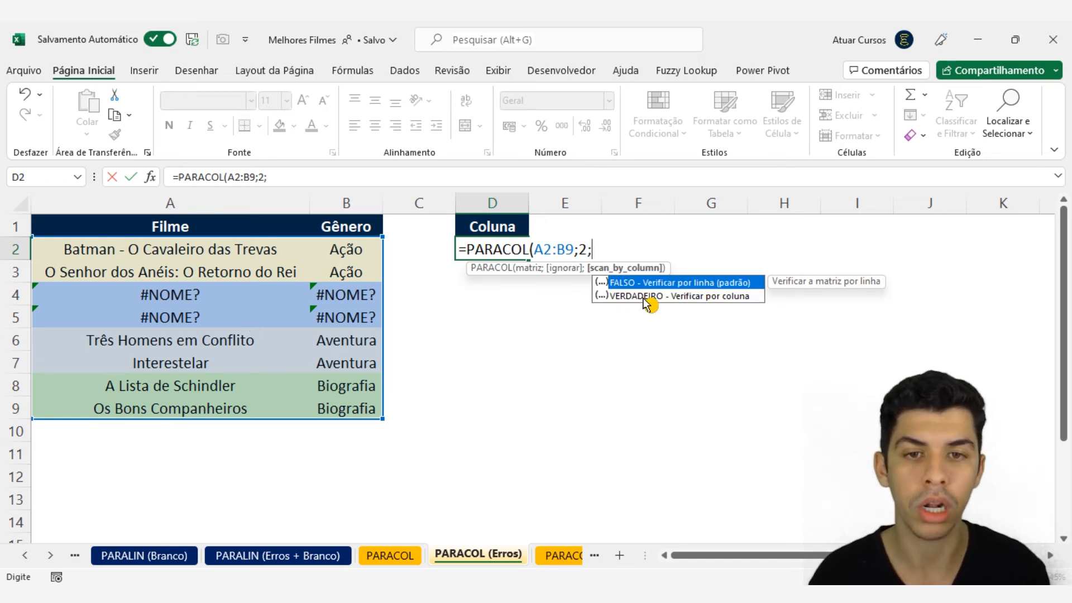
type("0)")
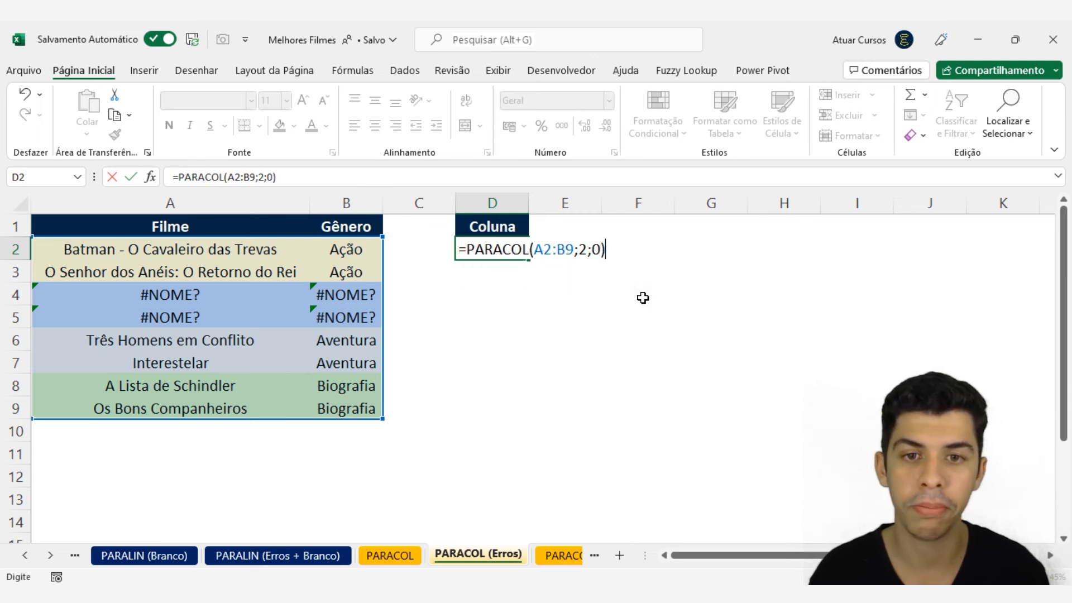
key("Return")
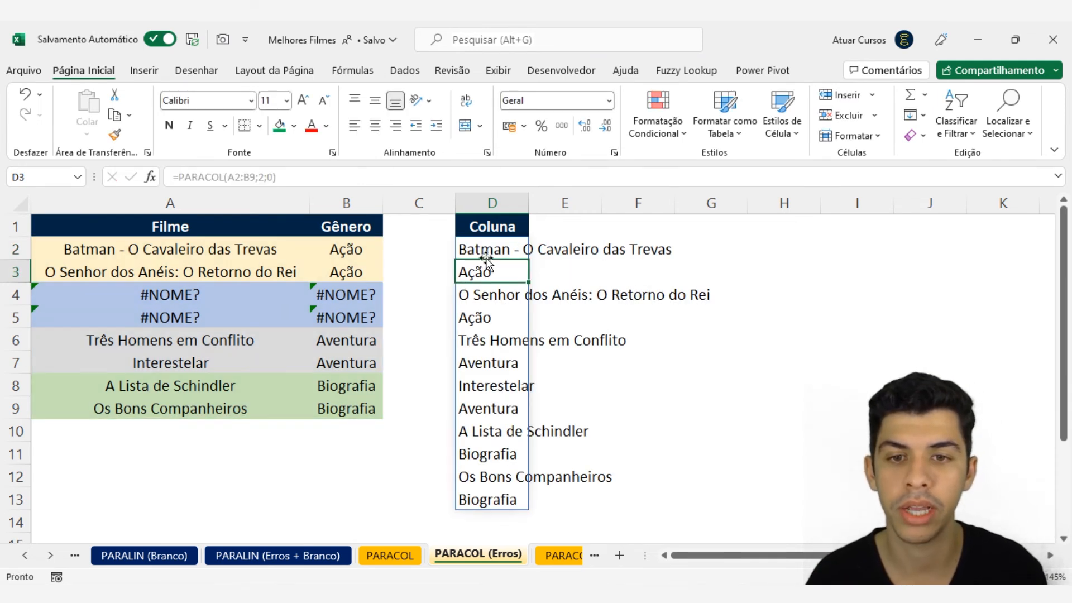
Check column cells D4:D8 against the table to see how the error rows were handled
left_click(496, 297)
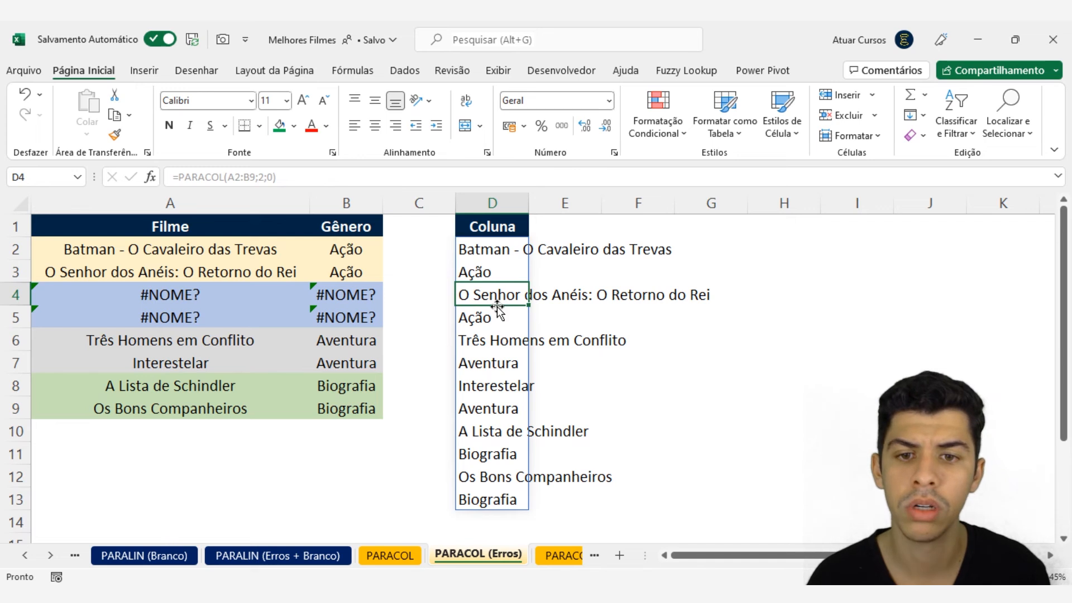
left_click(496, 320)
left_click(491, 342)
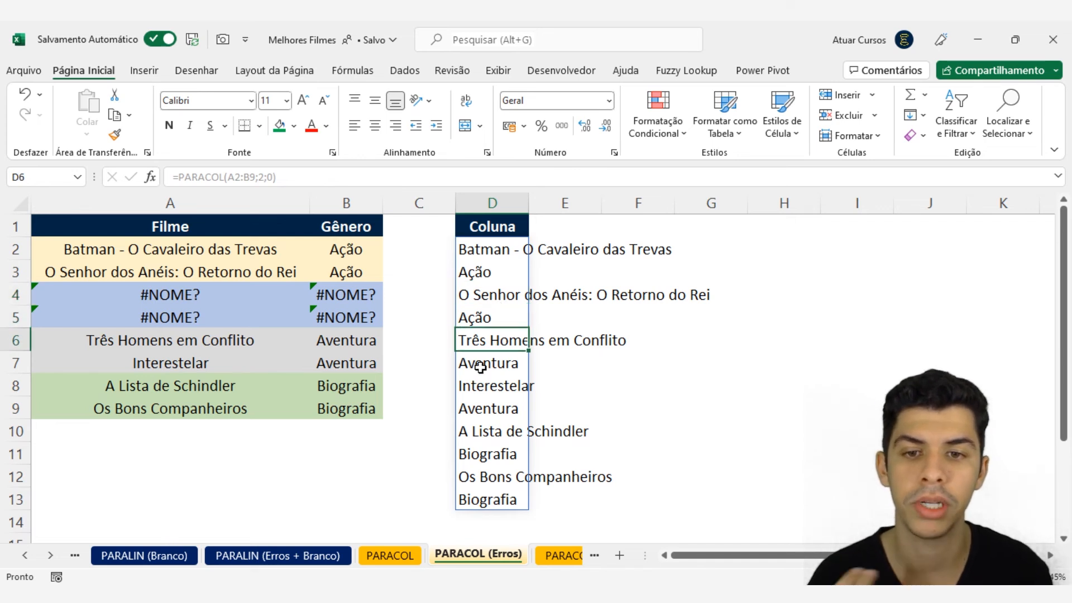
left_click(480, 367)
left_click(483, 389)
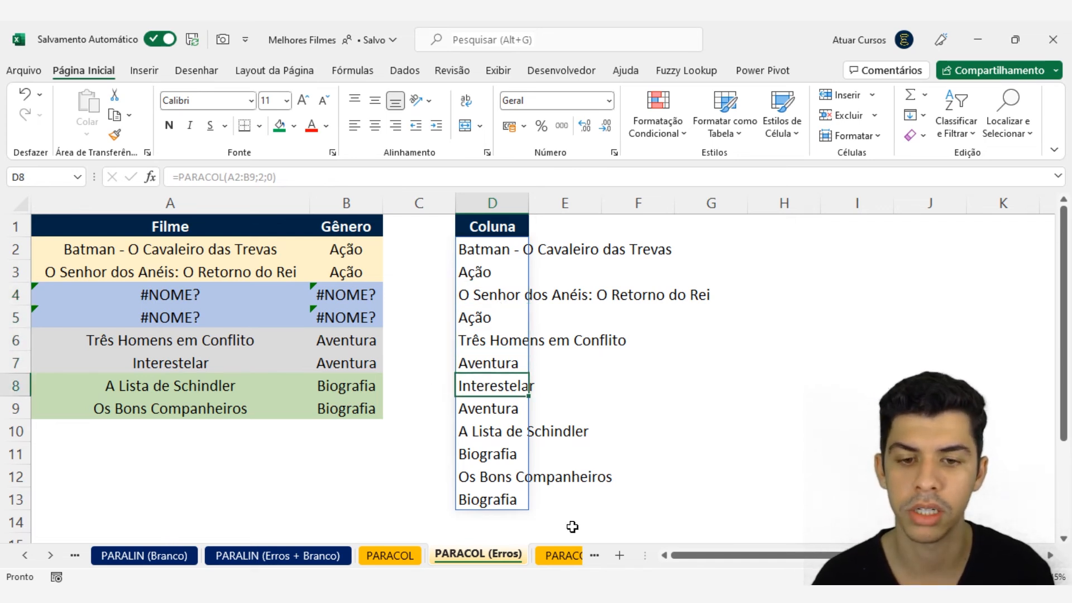
On the PARACOL (Branco) sheet, enter =PARACOL(A2:B9;1) in D2 to stack the table into one column ignoring blank cells
left_click(562, 554)
scroll(394, 290, "up", 4)
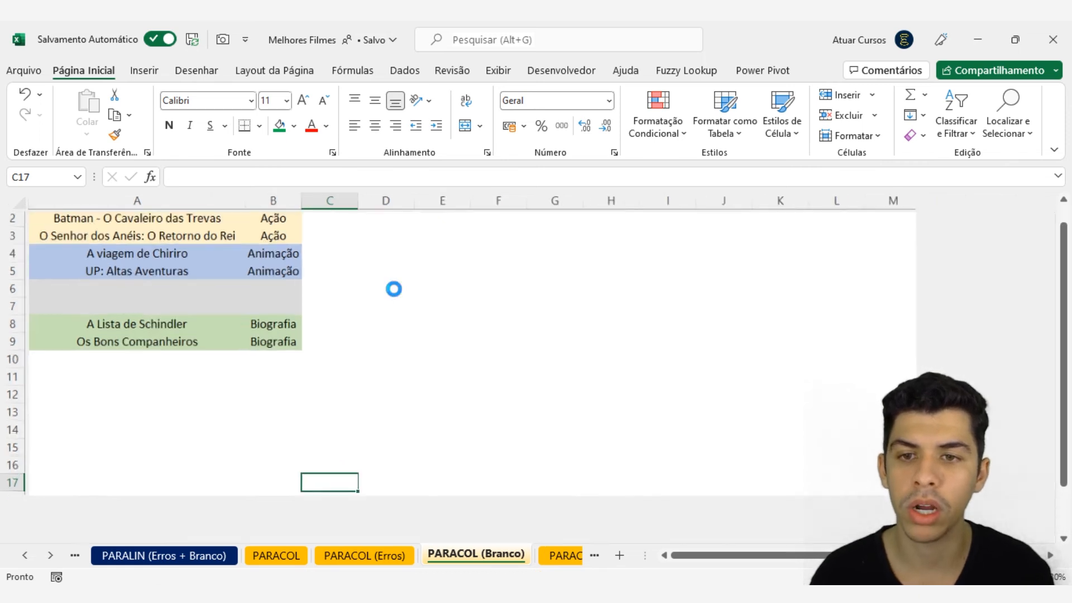
scroll(404, 296, "up", 2)
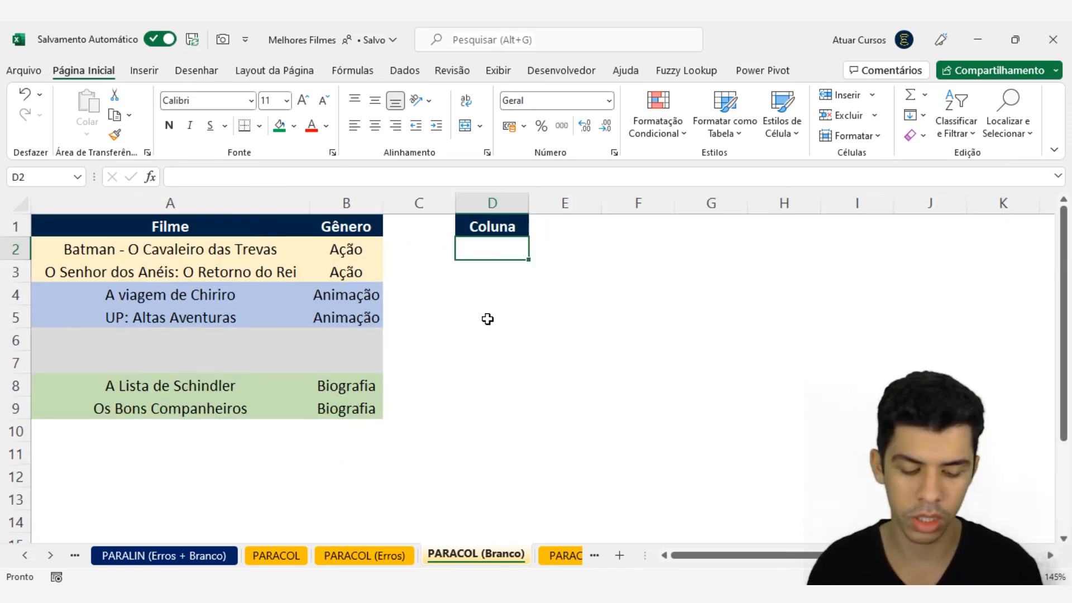
type("=PARACOL")
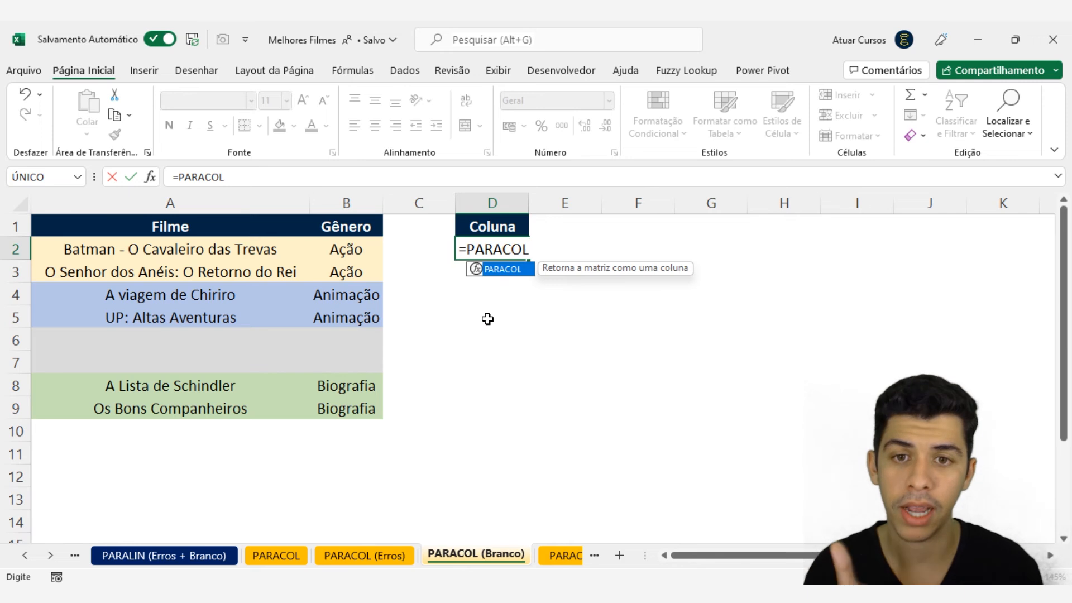
type("(")
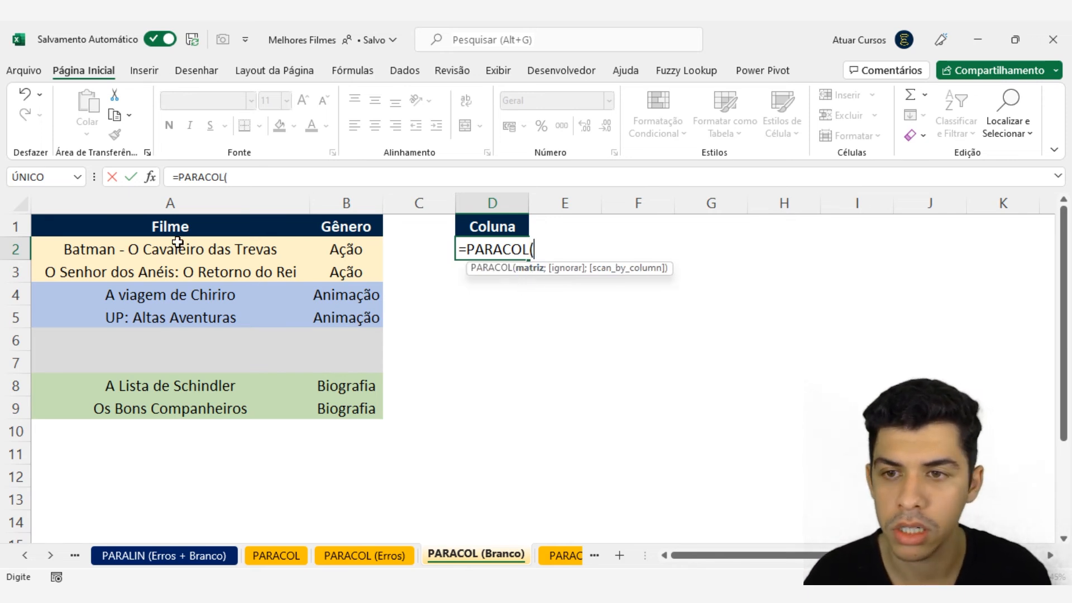
left_click_drag(159, 247, 352, 408)
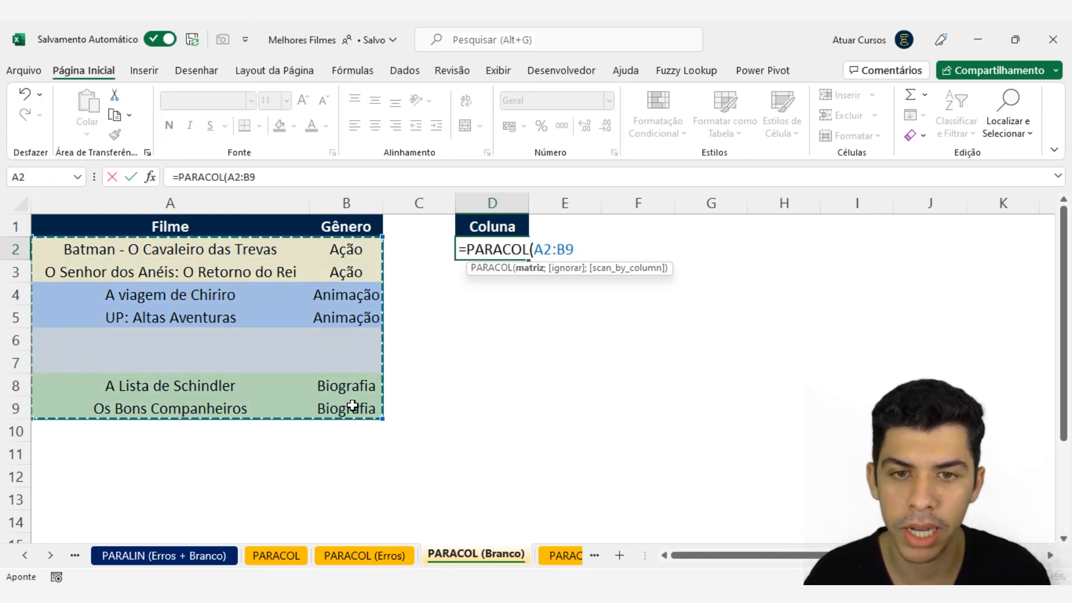
type(";")
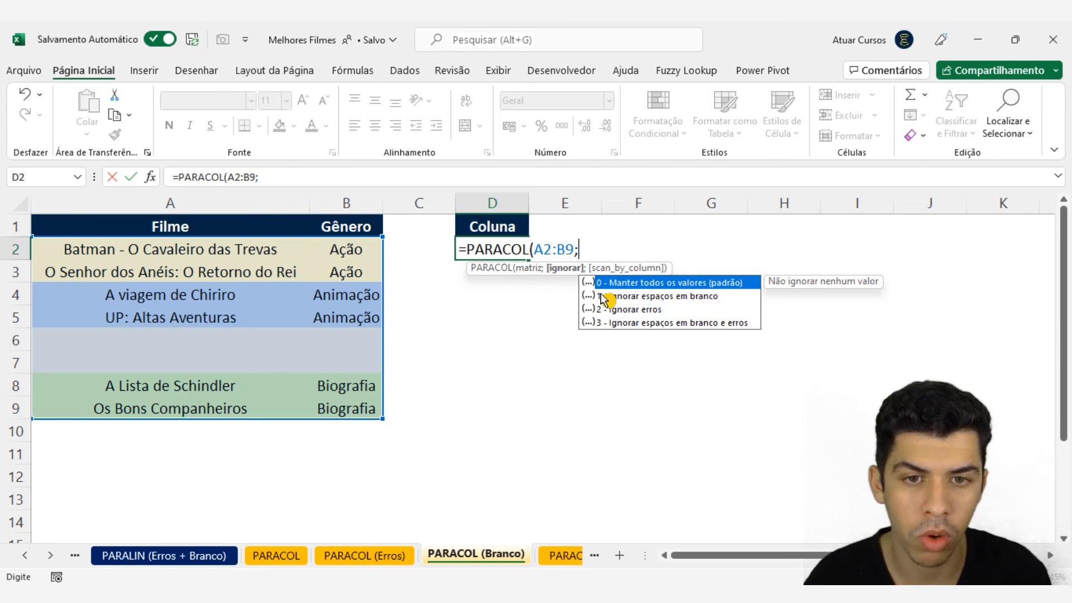
type("1")
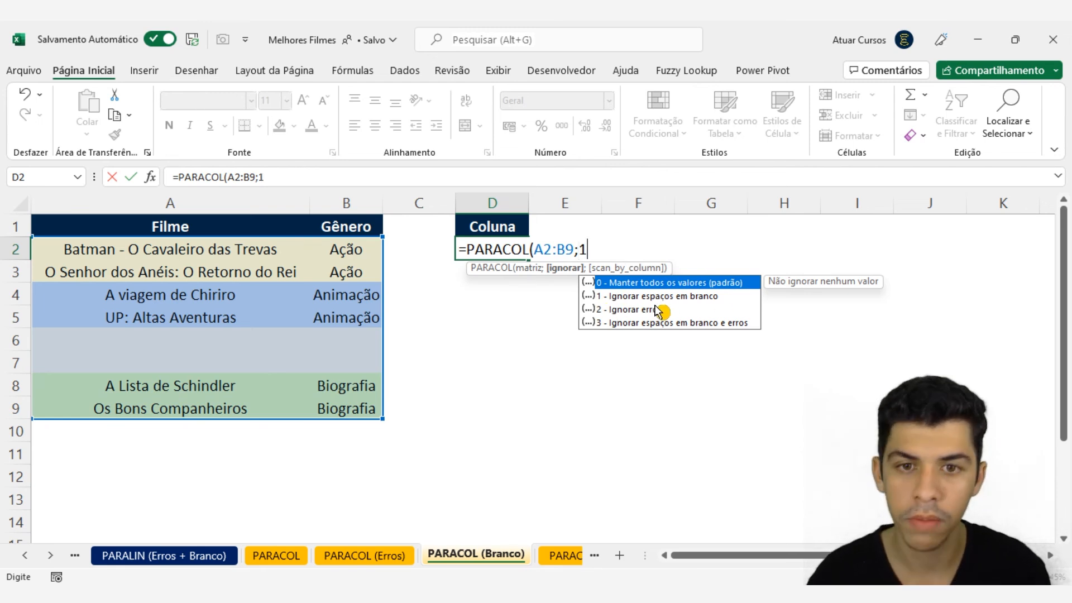
type(")")
key("Return")
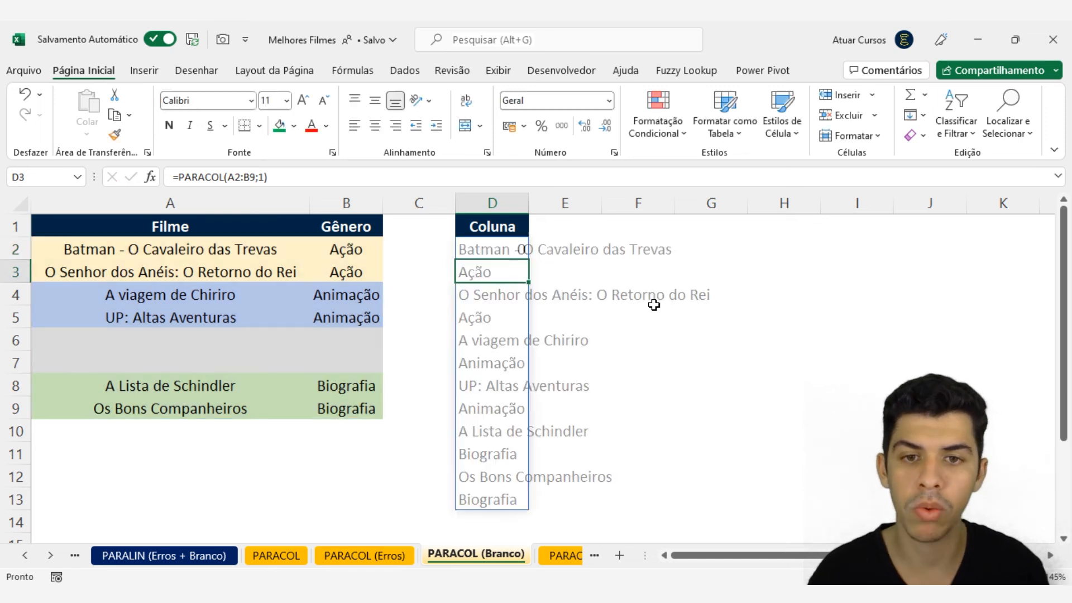
Compare the Coluna result in D2:D13 with the blank table rows 6 and 7
left_click_drag(490, 251, 491, 499)
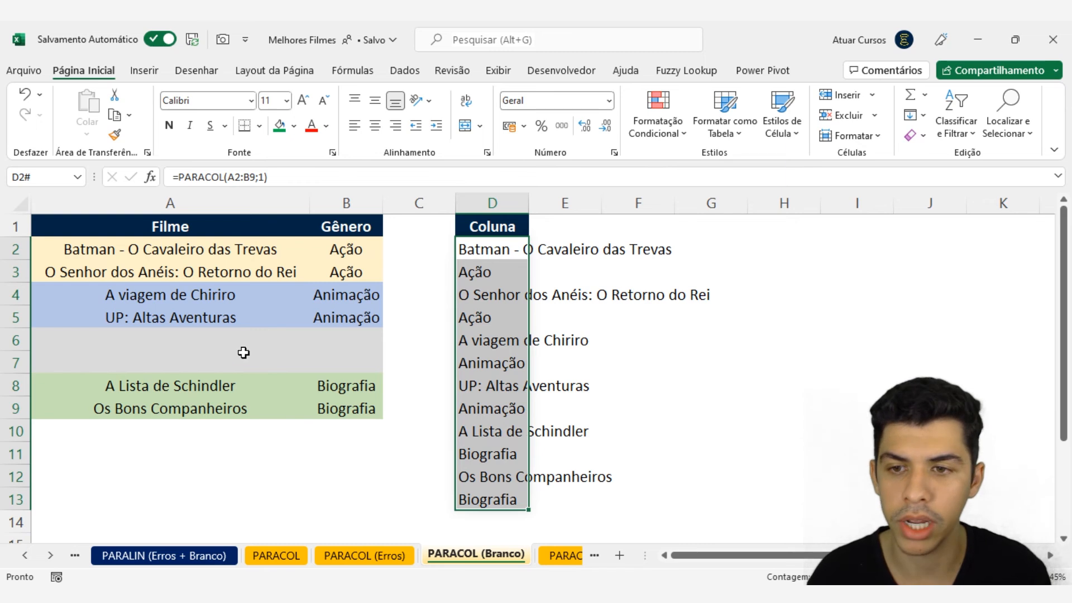
left_click_drag(243, 352, 343, 364)
left_click_drag(495, 255, 490, 499)
Try the PARACOL formula in D2 without the ignore value 1 and examine cells D10:D13
left_click(497, 245)
key("F2")
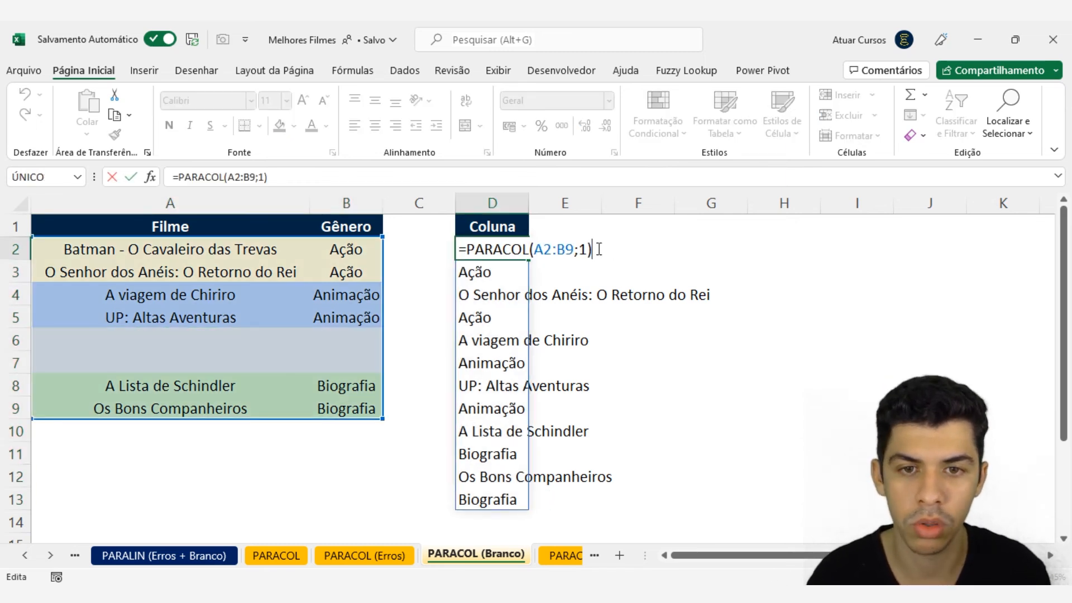
left_click(590, 250)
key("BackSpace")
key("BackSpace")
key("Return")
left_click_drag(502, 431, 503, 499)
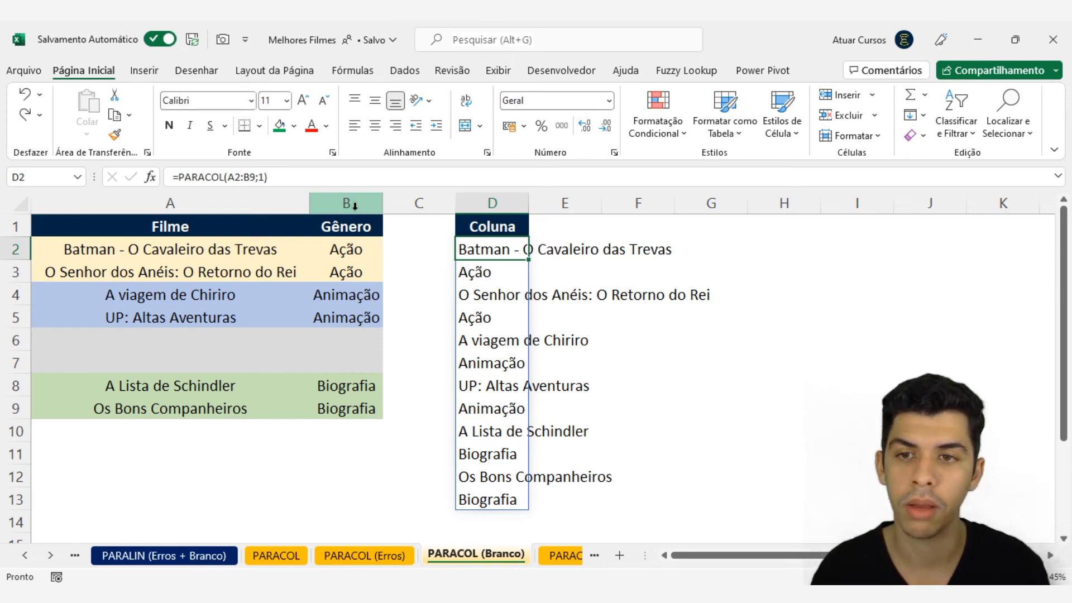
On the PARACOL (Erros + Branco) sheet, enter =PARACOL(A2:B9;3) in D2 to ignore both blank cells and errors
left_click(564, 555)
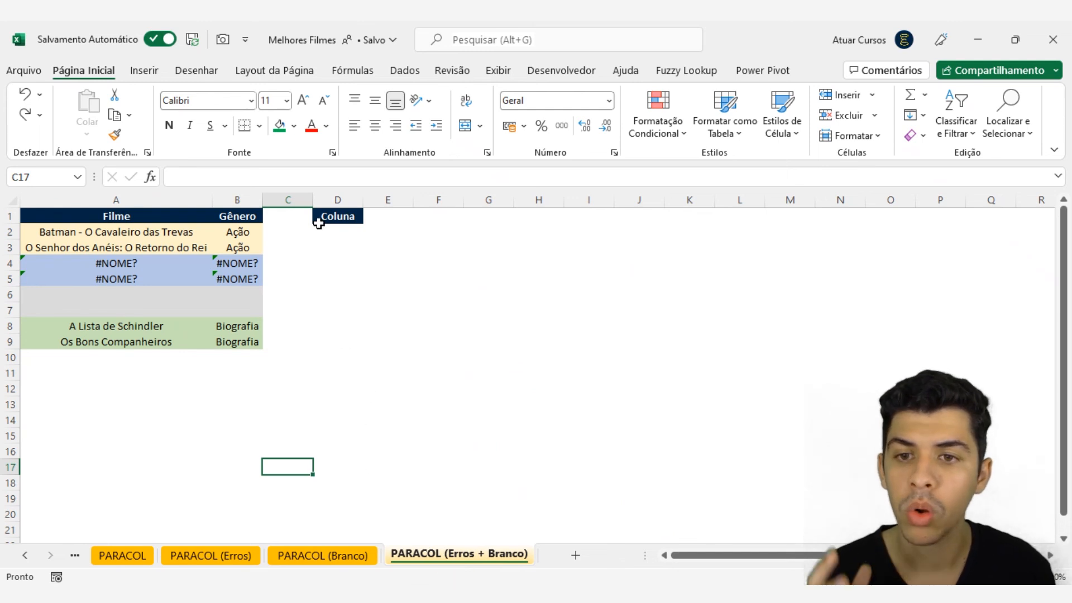
left_click(341, 231)
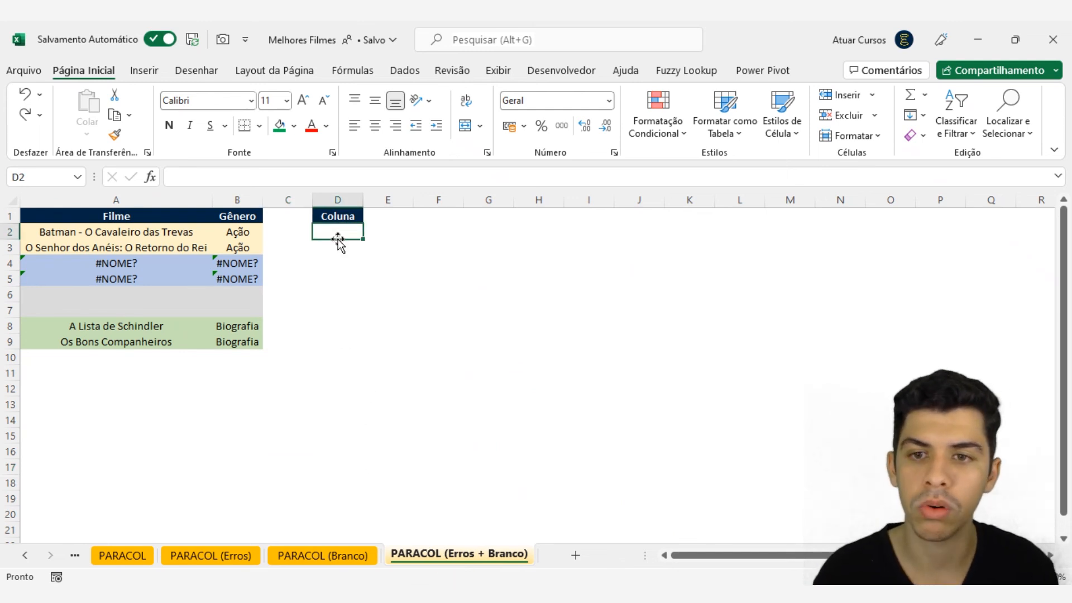
scroll(347, 258, "up", 2)
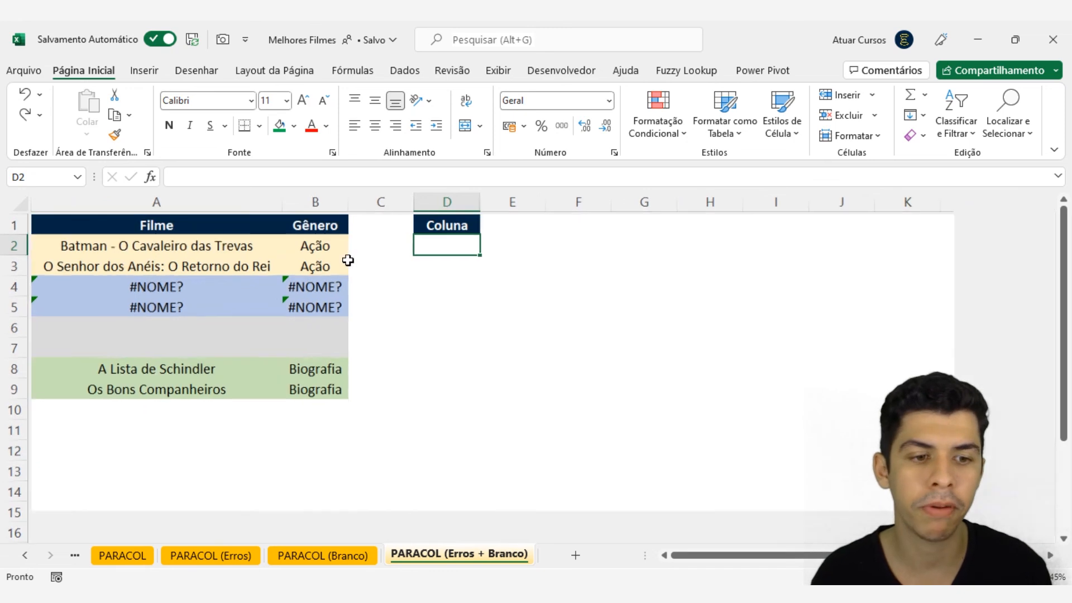
scroll(347, 258, "up", 1)
type("=PARACOL(")
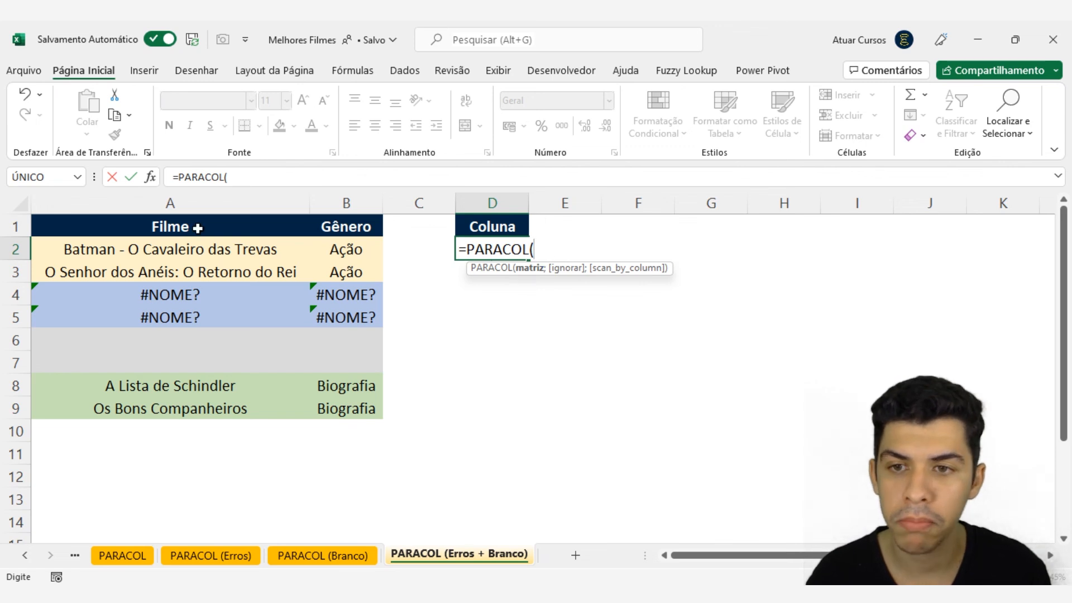
left_click_drag(161, 249, 371, 413)
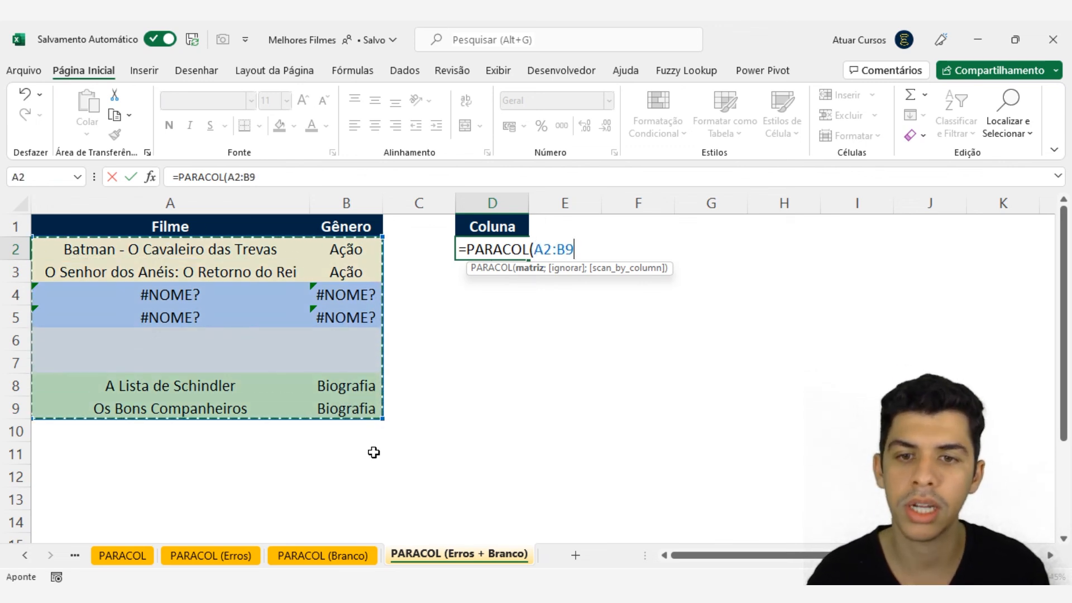
type(";")
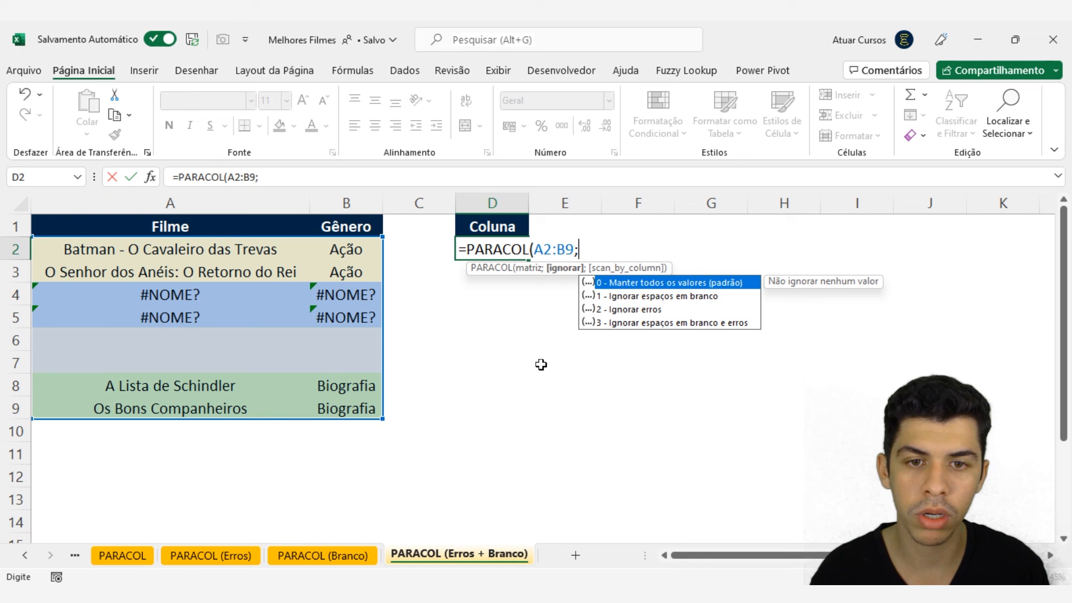
left_click(638, 325)
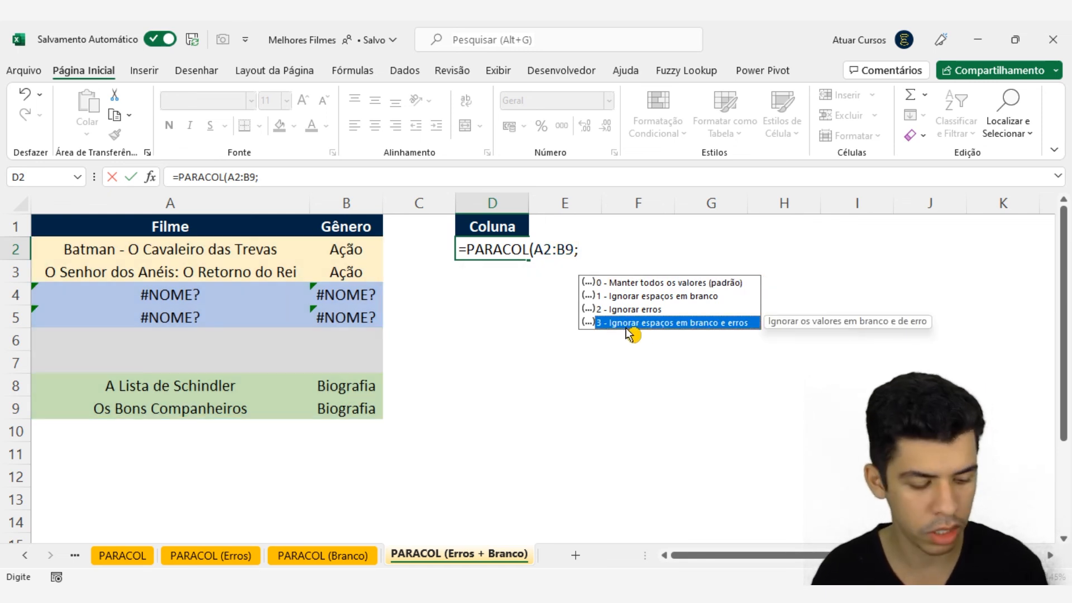
type("3)")
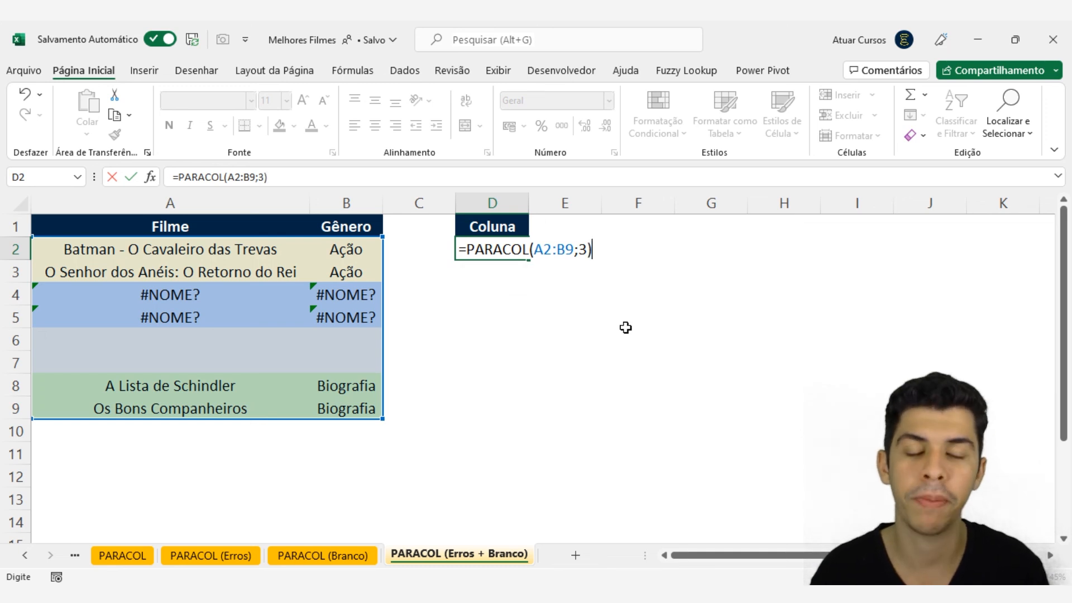
key("Return")
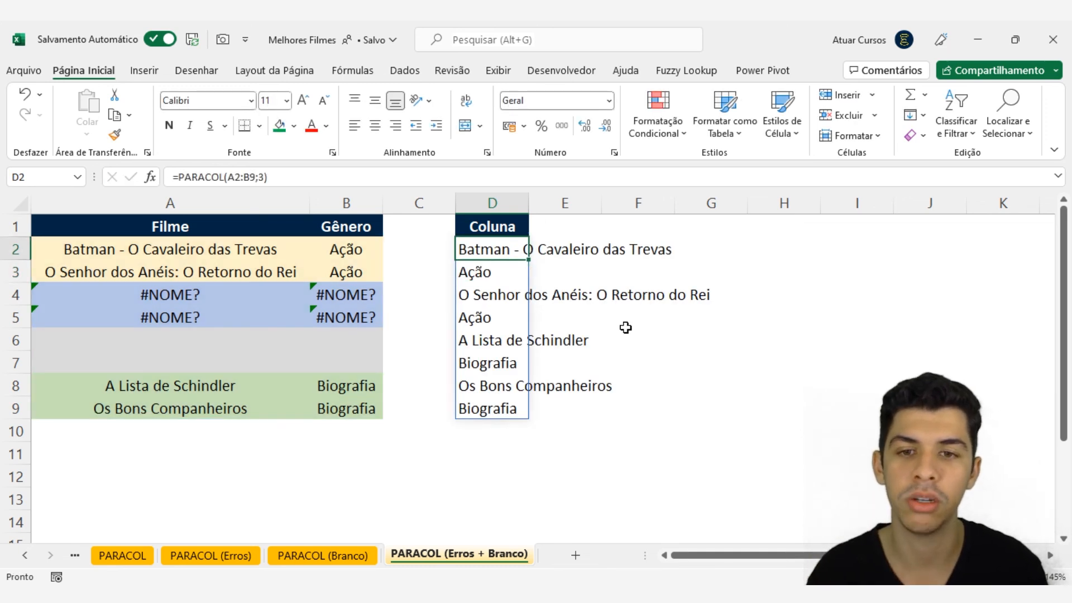
Compare the first two film rows of the table with the entries in the Coluna result, down to D9
left_click_drag(188, 246, 332, 276)
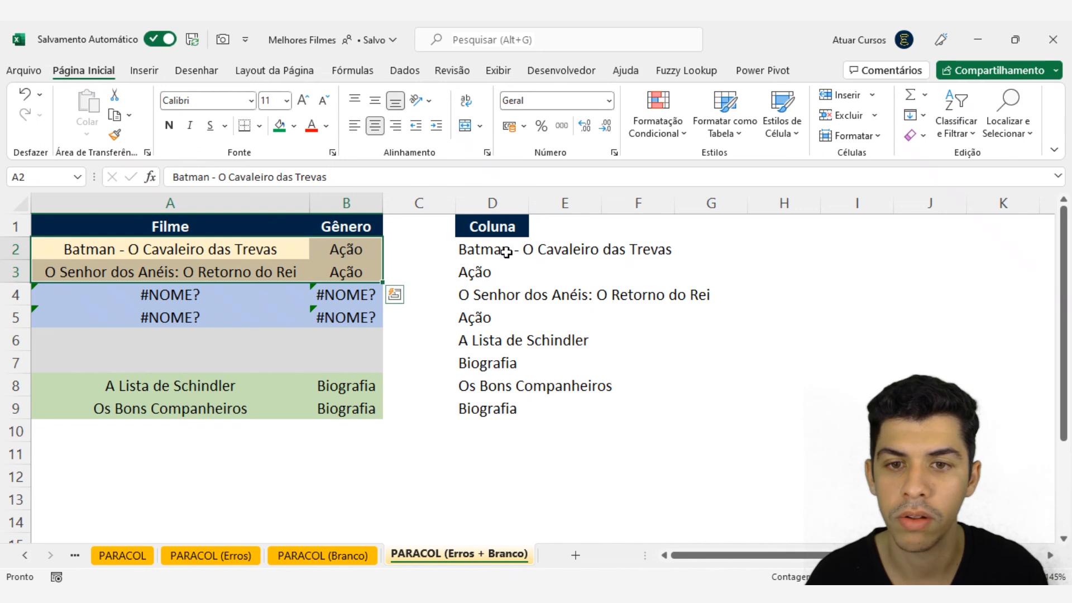
left_click_drag(485, 249, 480, 412)
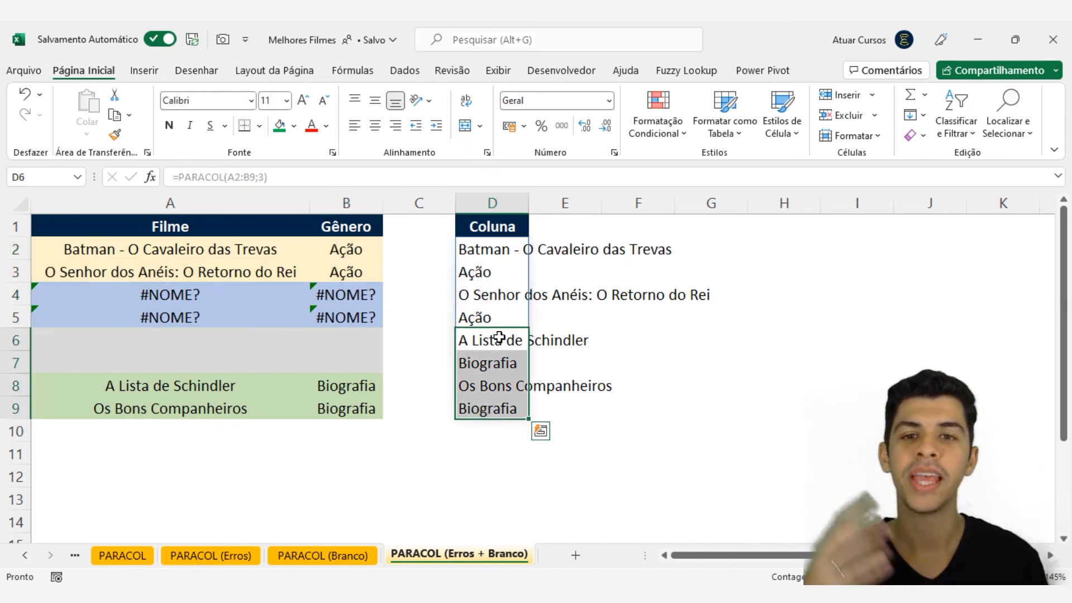